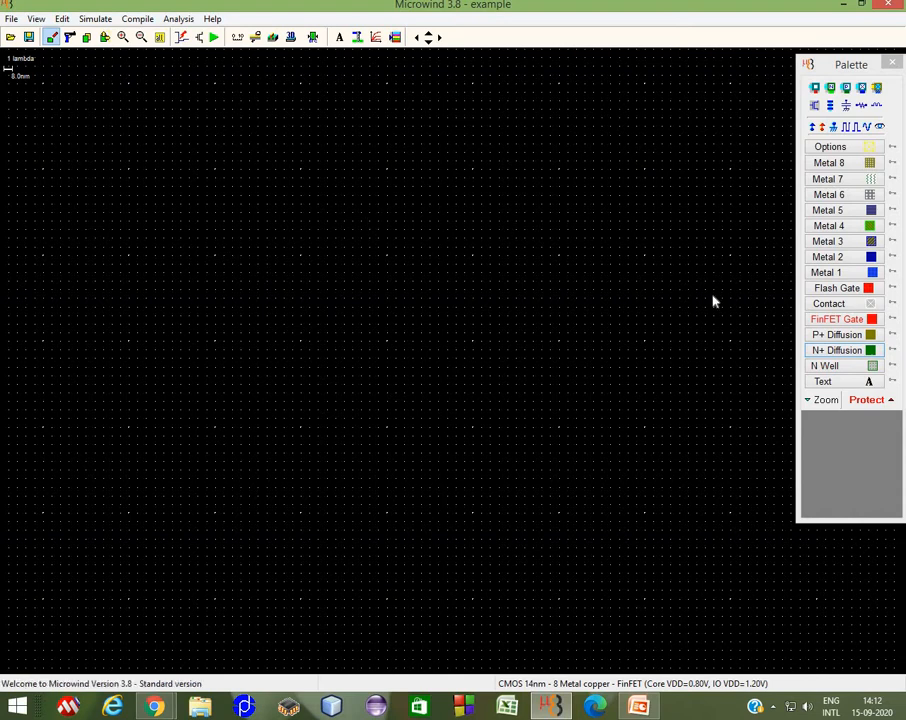
# Step: Draw a P+ diffusion box about 18 x 4 lambda in the layout area
pyautogui.click(834, 368)
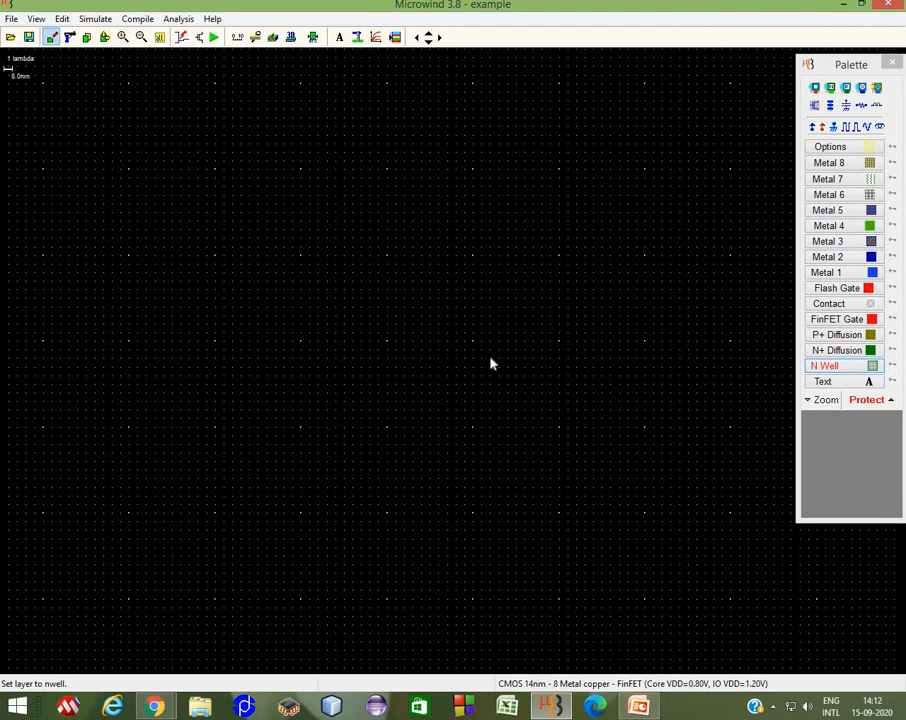
pyautogui.click(832, 338)
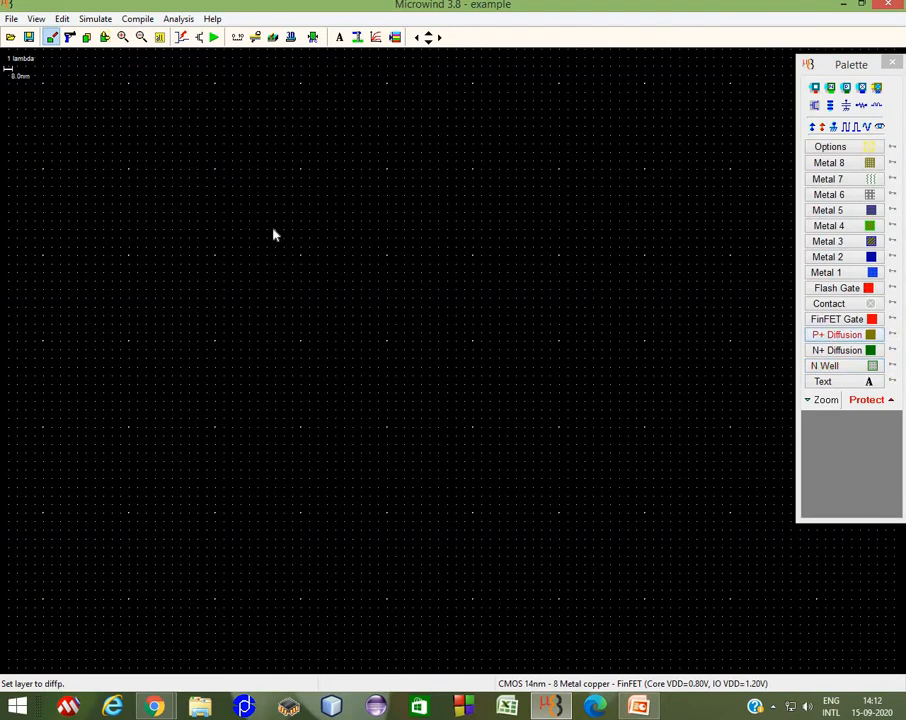
pyautogui.moveTo(257, 207); pyautogui.dragTo(411, 242)
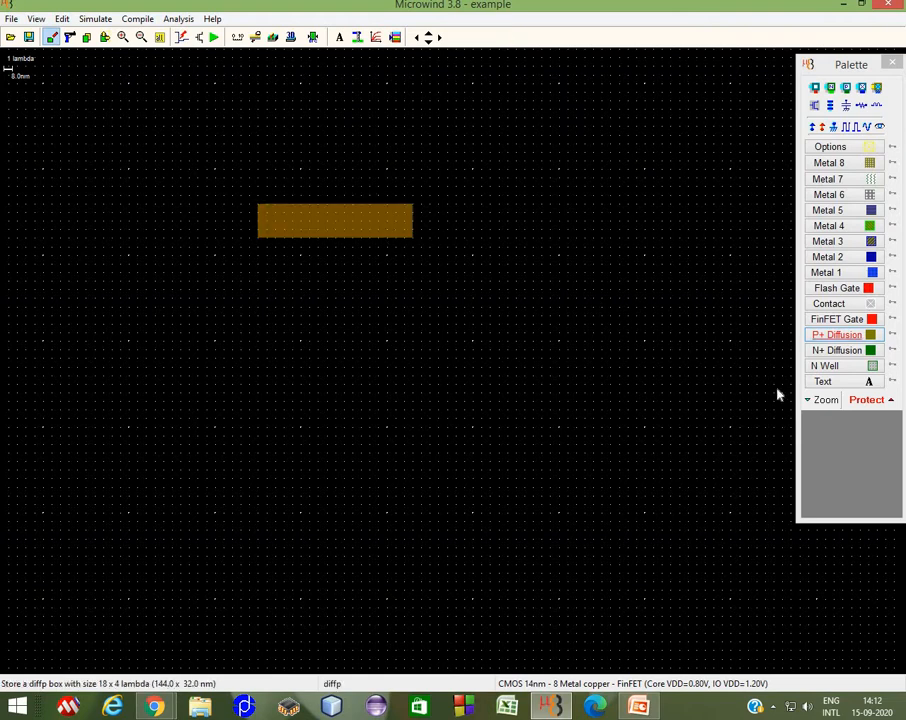
# Step: Draw an N well box about 24 x 11 lambda below the P+ diffusion, then undo it
pyautogui.click(846, 367)
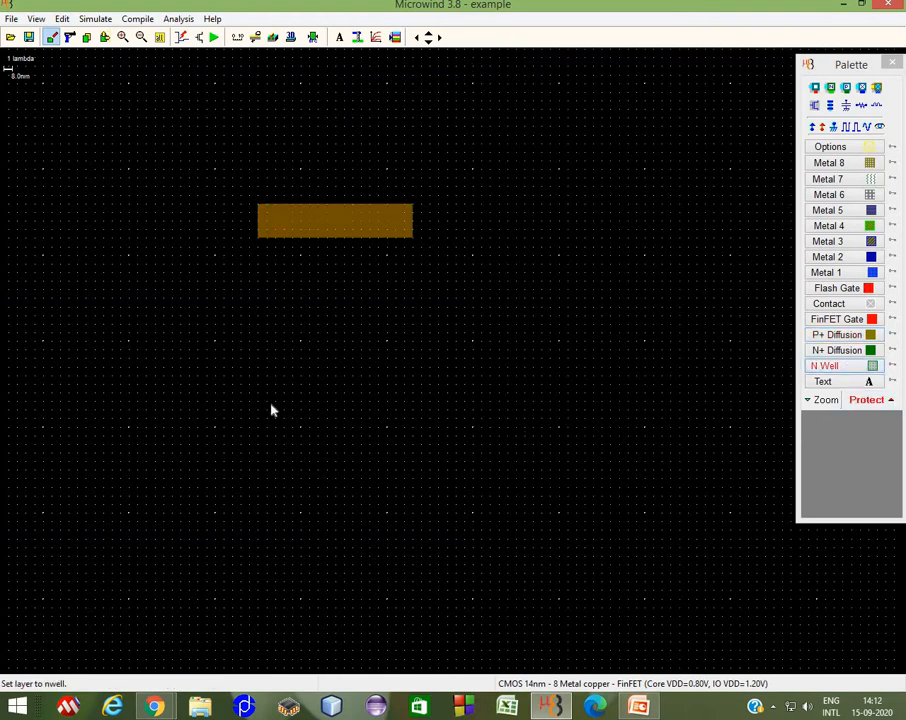
pyautogui.moveTo(269, 322); pyautogui.dragTo(471, 426)
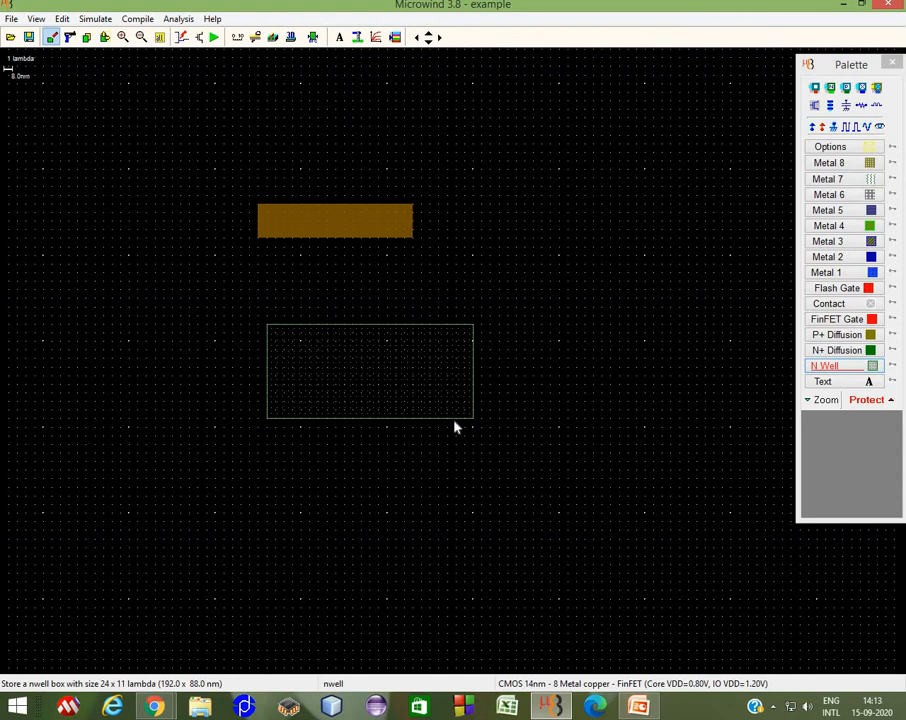
pyautogui.click(70, 21)
pyautogui.click(48, 31)
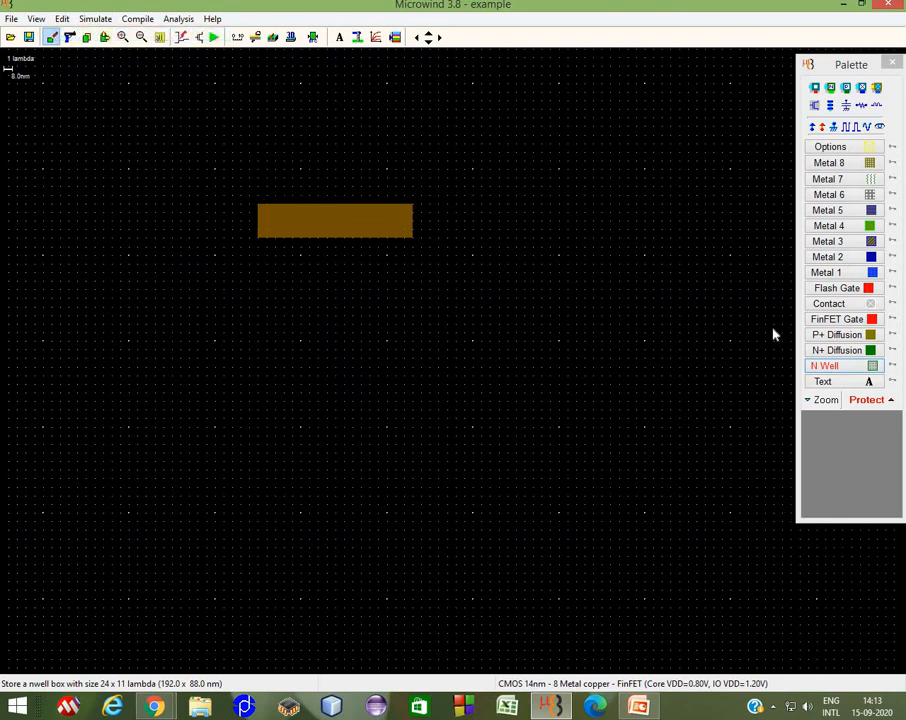
# Step: Draw an N+ diffusion box about 17 x 4 lambda below the P+ diffusion
pyautogui.click(830, 353)
pyautogui.moveTo(268, 310); pyautogui.dragTo(412, 352)
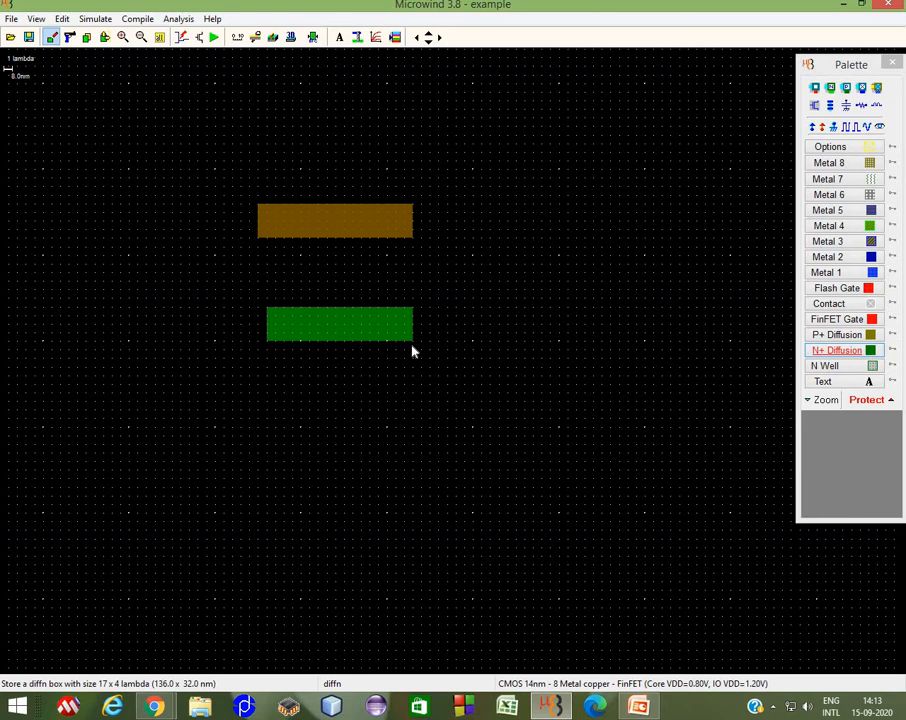
# Step: Draw FinFET gate strips crossing the middle of the P+ and N+ diffusion boxes
pyautogui.click(838, 319)
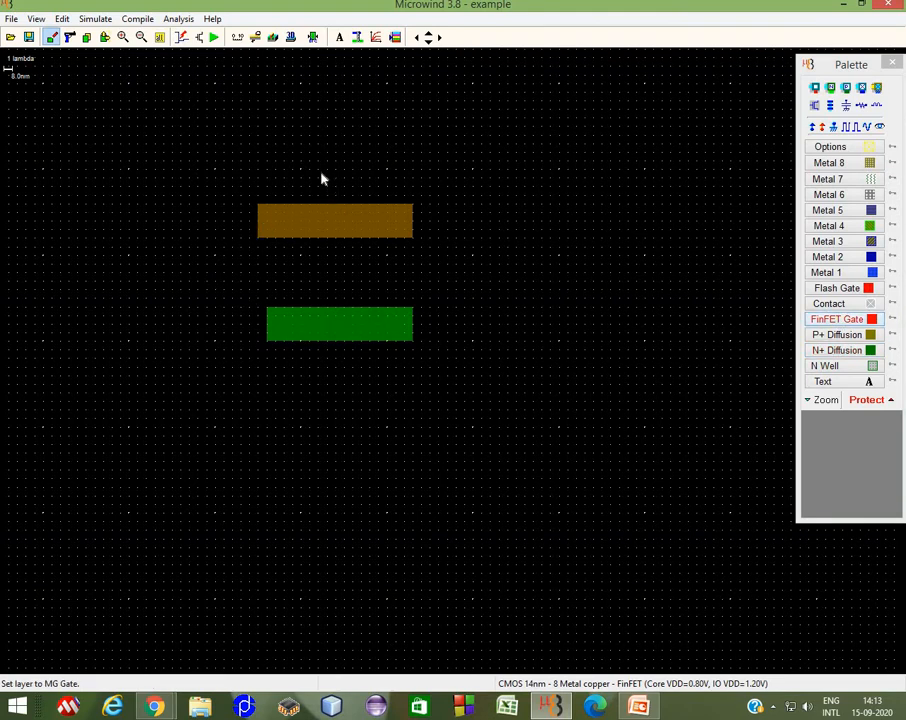
pyautogui.moveTo(320, 176); pyautogui.dragTo(352, 368)
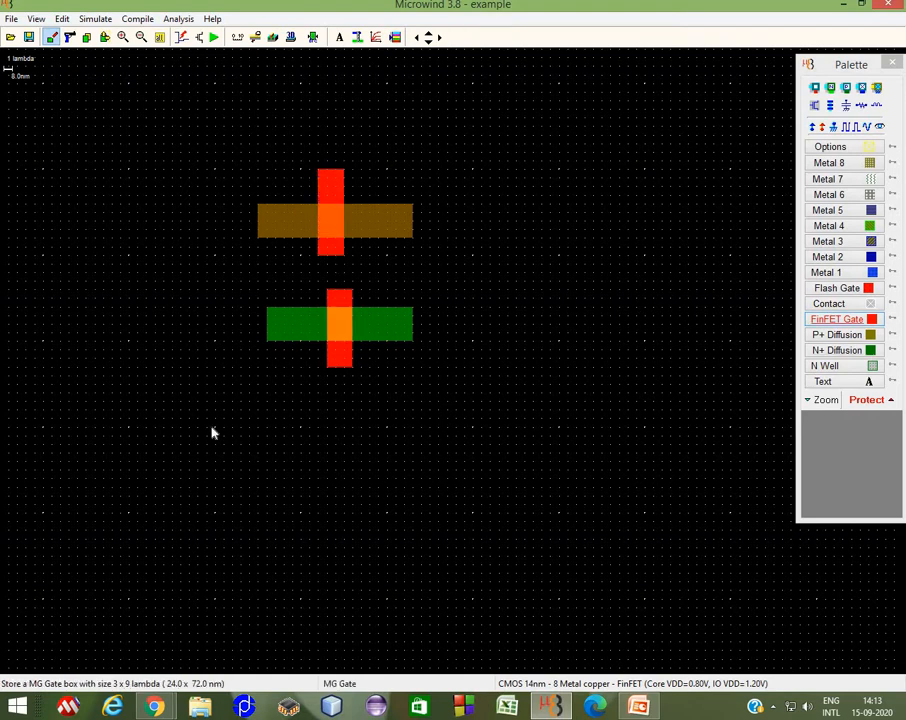
# Step: Draw Metal 1 strips joining the left ends and the right ends of the P+ and N+ diffusions
pyautogui.click(826, 272)
pyautogui.moveTo(388, 210); pyautogui.dragTo(415, 346)
pyautogui.moveTo(259, 209); pyautogui.dragTo(258, 336)
pyautogui.click(105, 37)
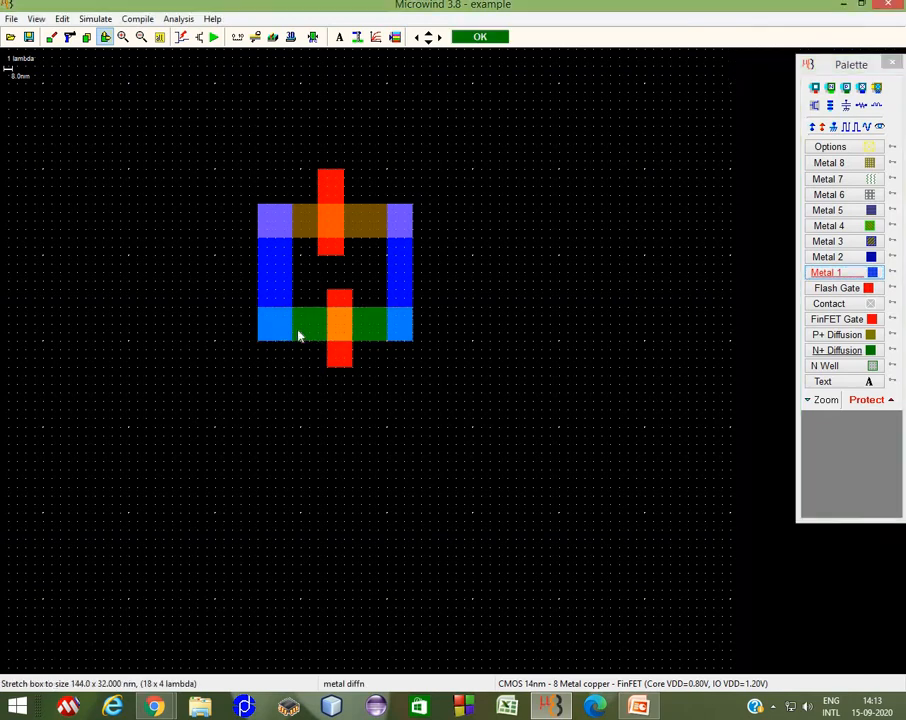
# Step: Draw an N well box about 8 x 10 lambda over the upper gate and add a Vdd+ supply label inside it
pyautogui.click(866, 367)
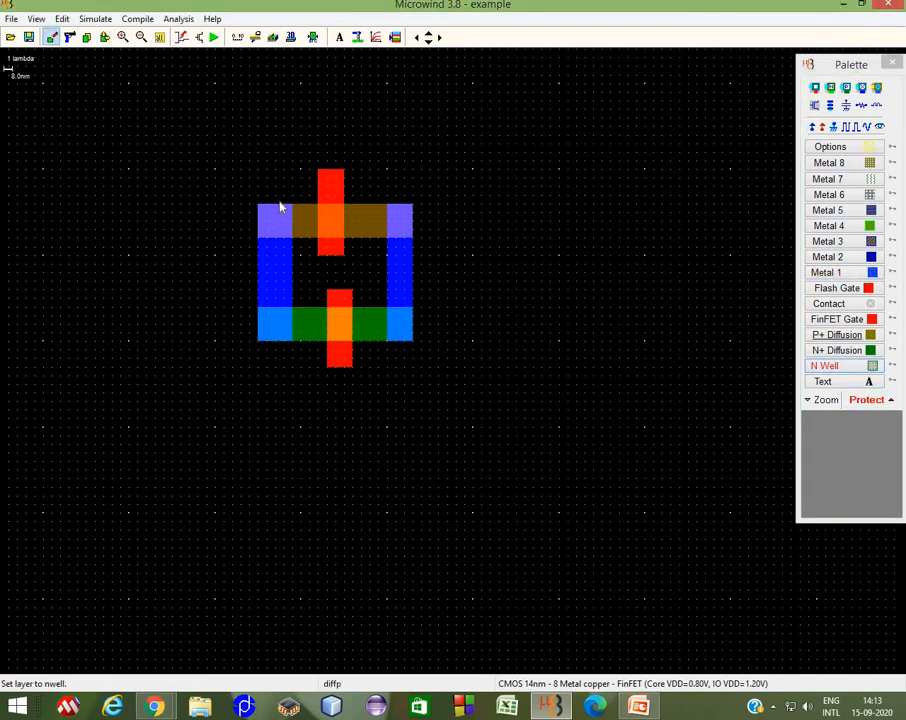
pyautogui.moveTo(298, 188); pyautogui.dragTo(370, 270)
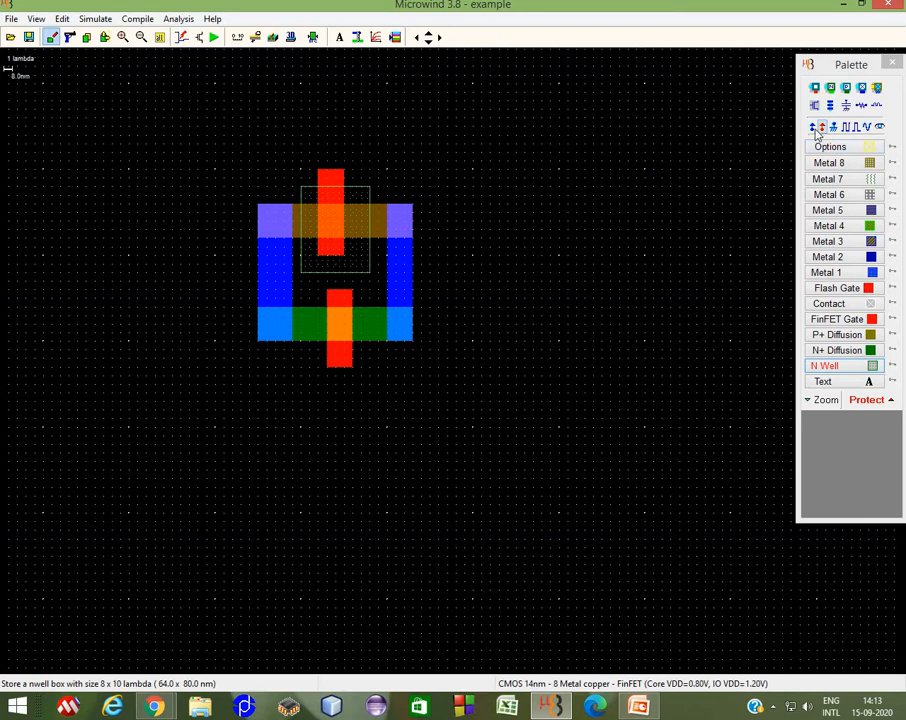
pyautogui.click(820, 128)
pyautogui.click(358, 257)
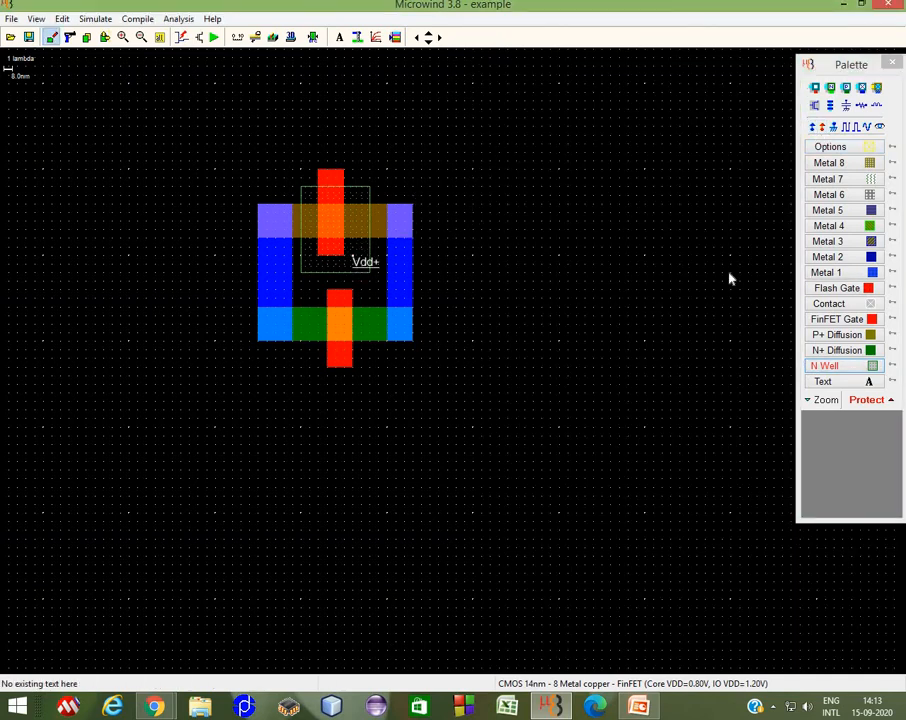
# Step: Draw a second pair below: a P+ diffusion box about 17 x 4 lambda and an N+ box about 18 x 5 lambda
pyautogui.click(838, 336)
pyautogui.moveTo(276, 446); pyautogui.dragTo(422, 484)
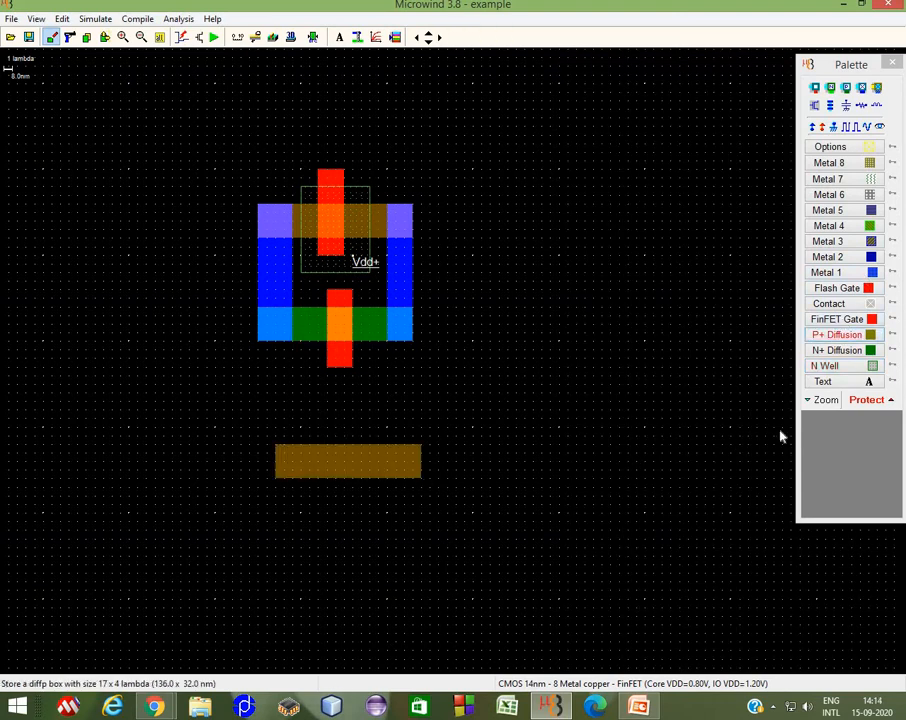
pyautogui.click(837, 350)
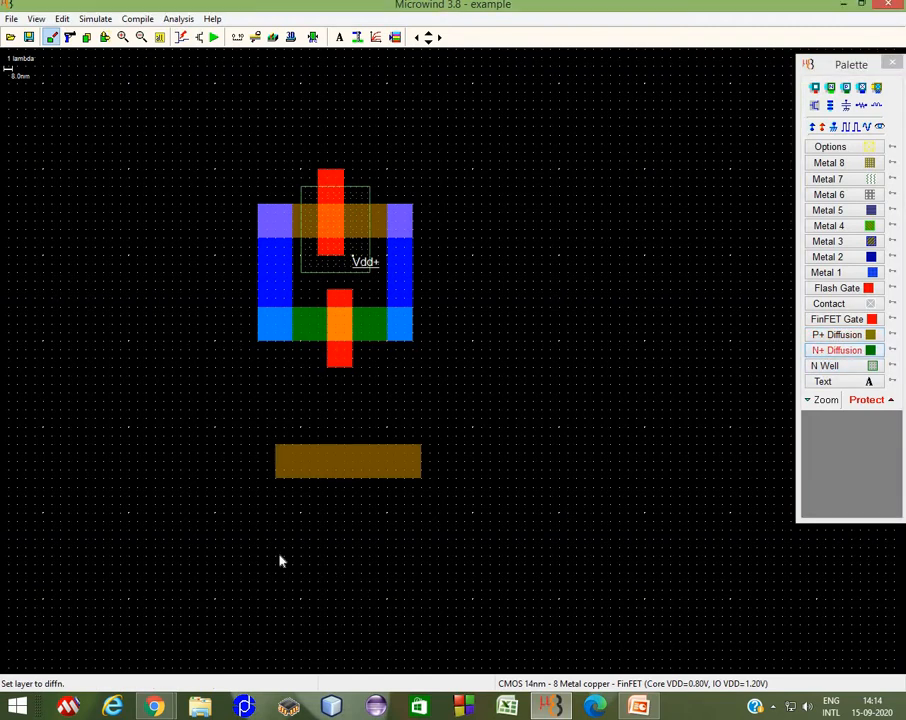
pyautogui.moveTo(280, 560); pyautogui.dragTo(435, 600)
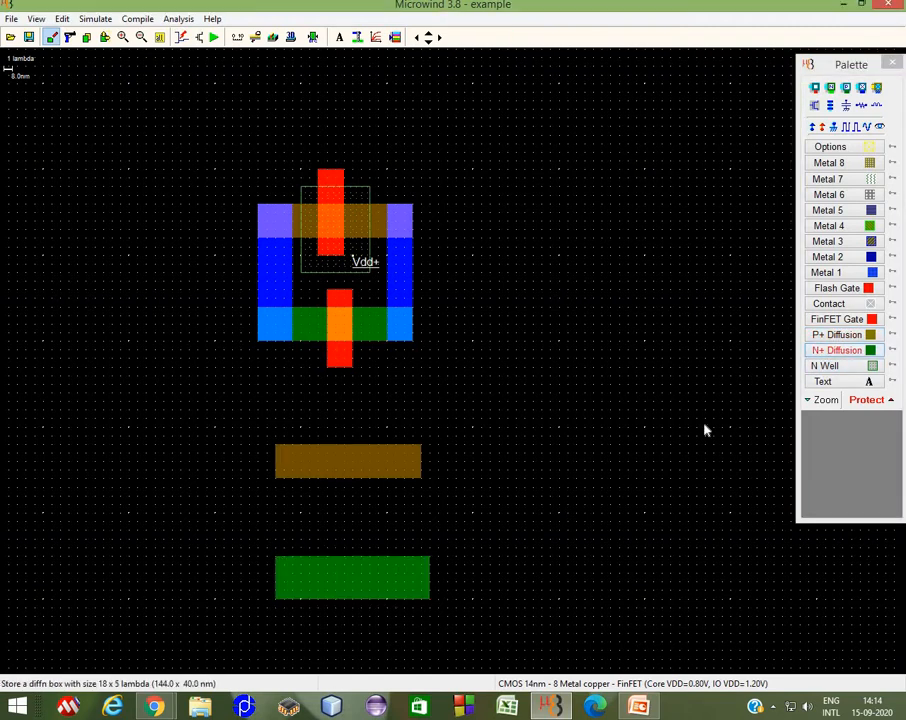
# Step: Draw an N+ diffusion strip across the lower P+ box, then undo it
pyautogui.click(833, 354)
pyautogui.moveTo(336, 424); pyautogui.dragTo(363, 519)
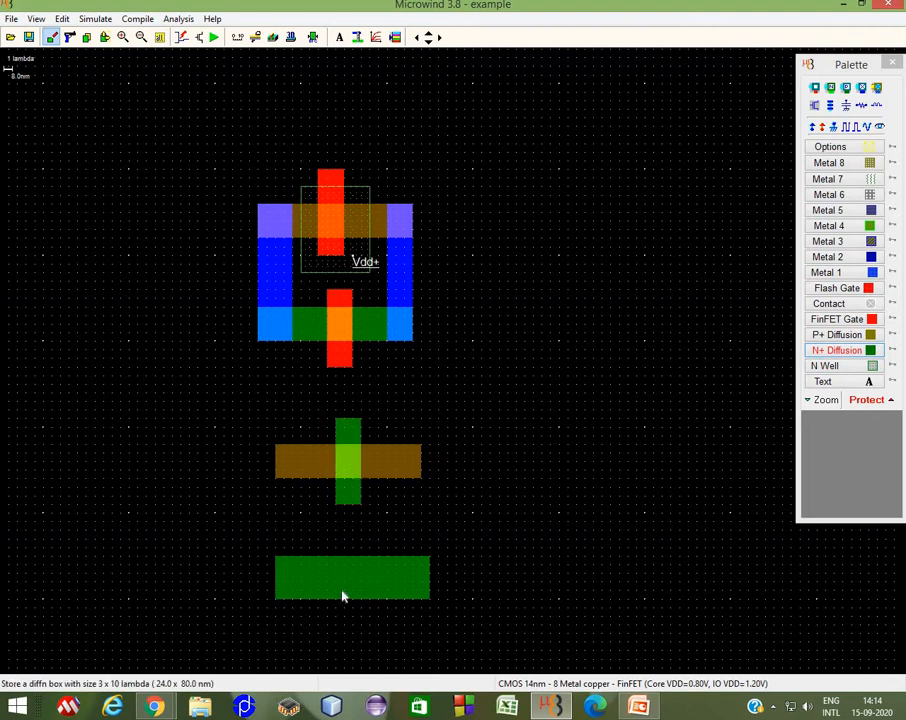
pyautogui.click(64, 20)
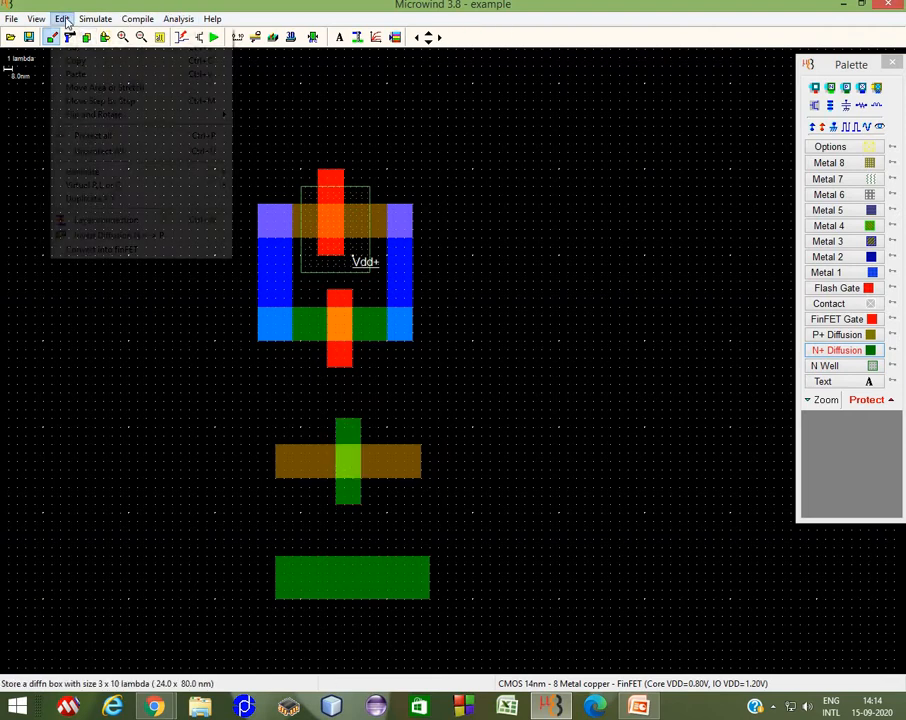
pyautogui.click(72, 33)
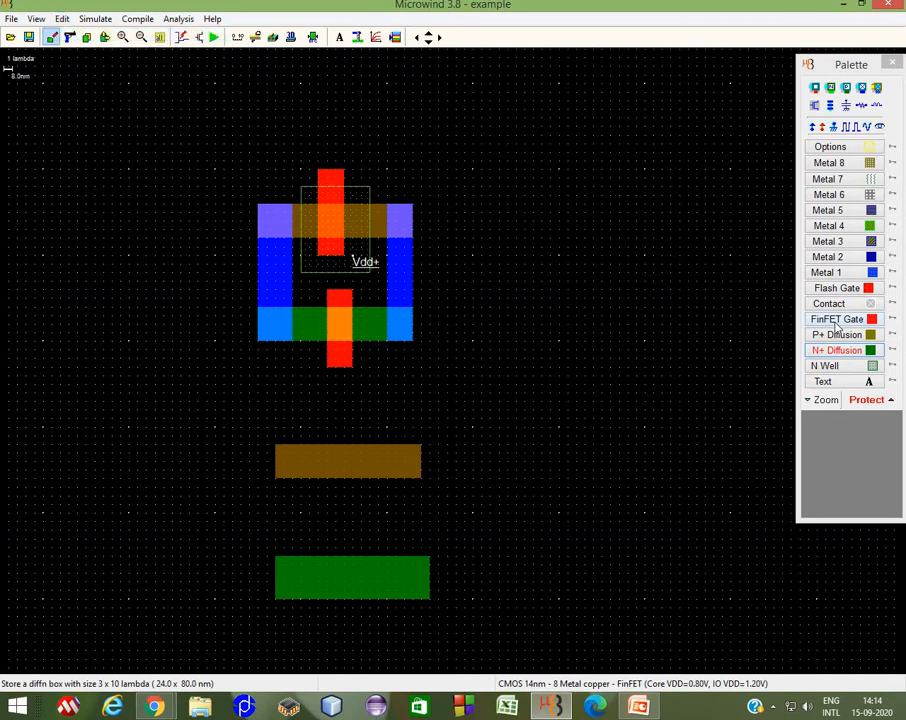
# Step: Draw FinFET gate strips about 4 x 10 and 5 x 9 lambda crossing the lower P+ and N+ boxes
pyautogui.click(815, 320)
pyautogui.moveTo(327, 428); pyautogui.dragTo(361, 512)
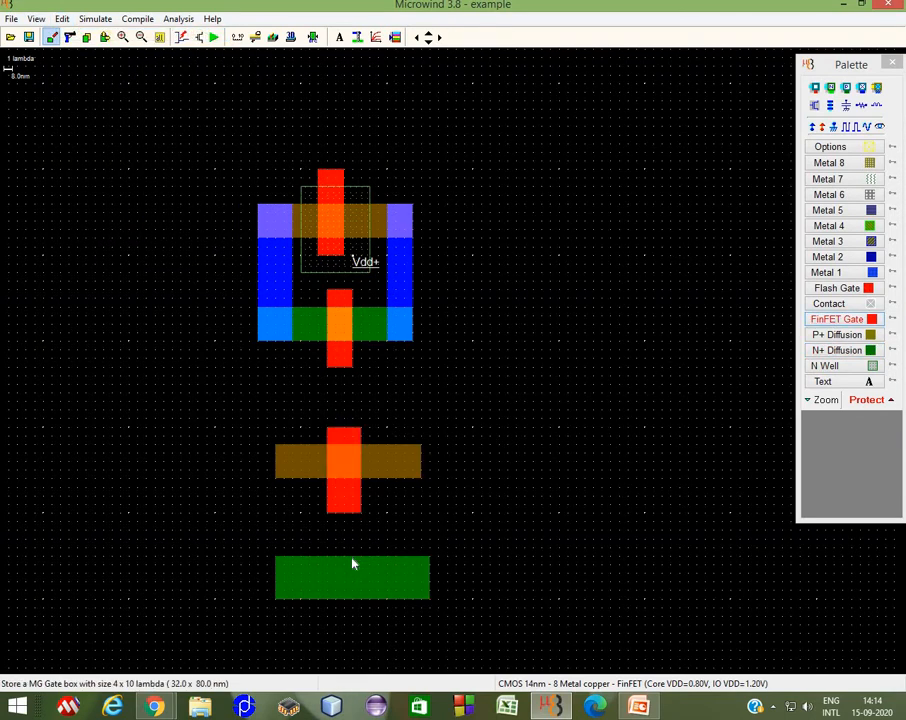
pyautogui.moveTo(328, 548); pyautogui.dragTo(368, 632)
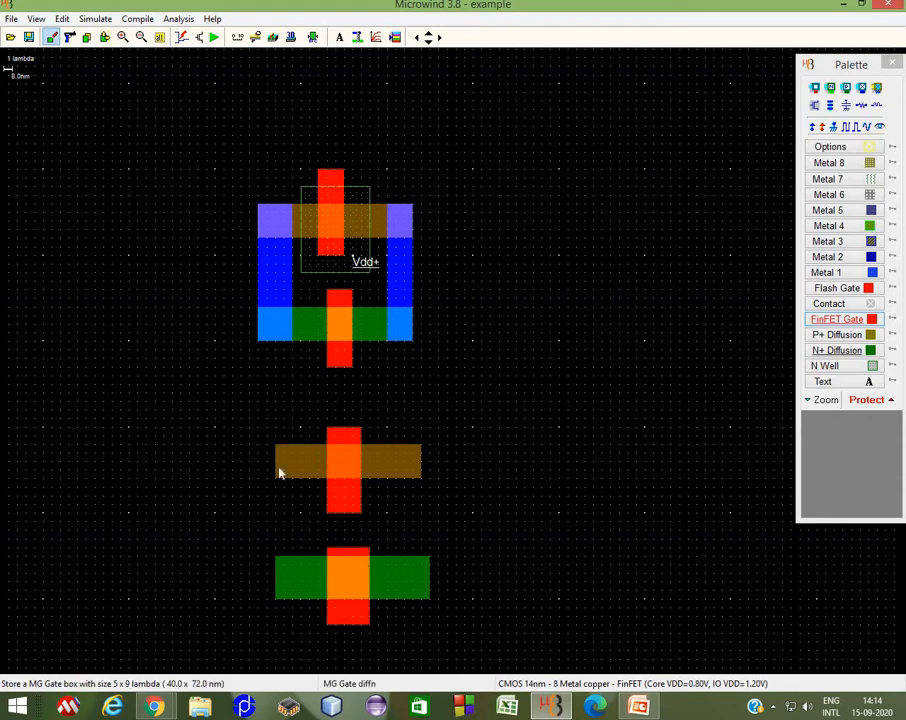
# Step: Draw Metal 1 strips about 3 x 18 lambda joining the left and right ends of the lower diffusion boxes
pyautogui.click(845, 273)
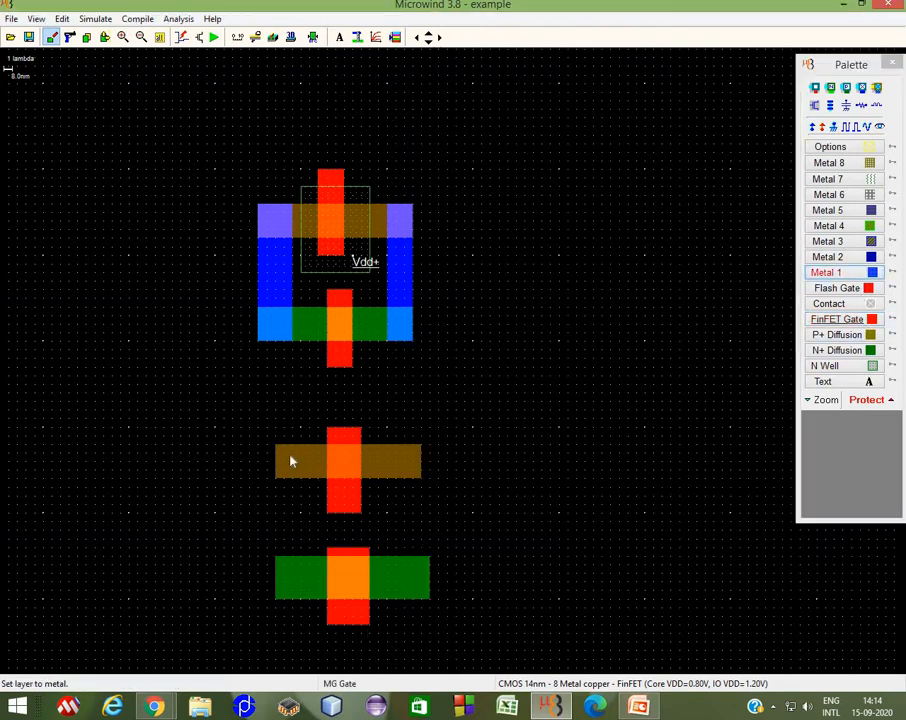
pyautogui.moveTo(292, 515); pyautogui.dragTo(300, 602)
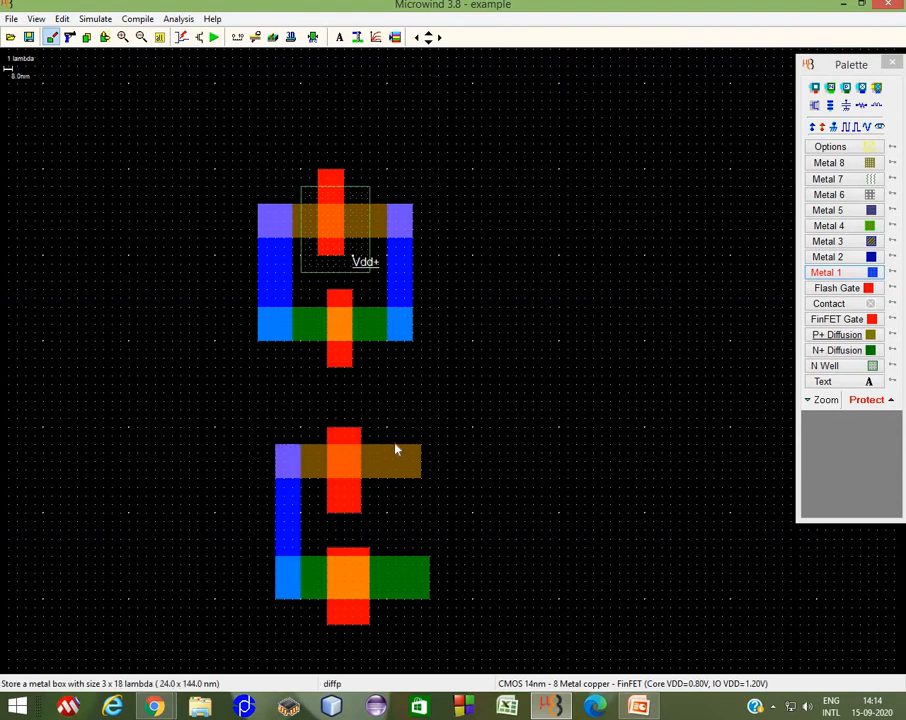
pyautogui.moveTo(397, 445); pyautogui.dragTo(425, 603)
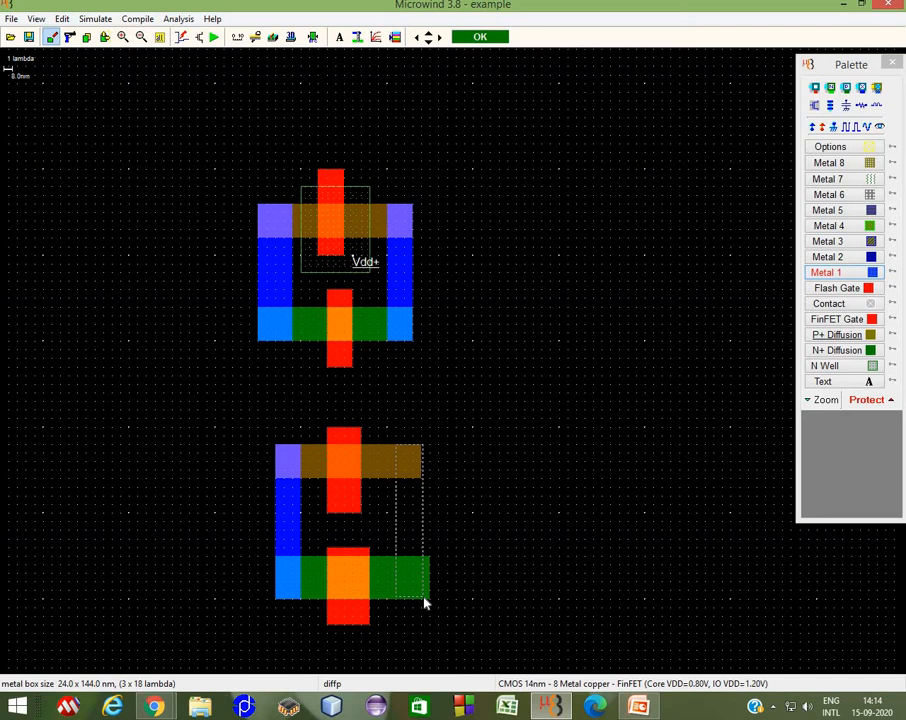
pyautogui.moveTo(425, 603); pyautogui.dragTo(425, 601)
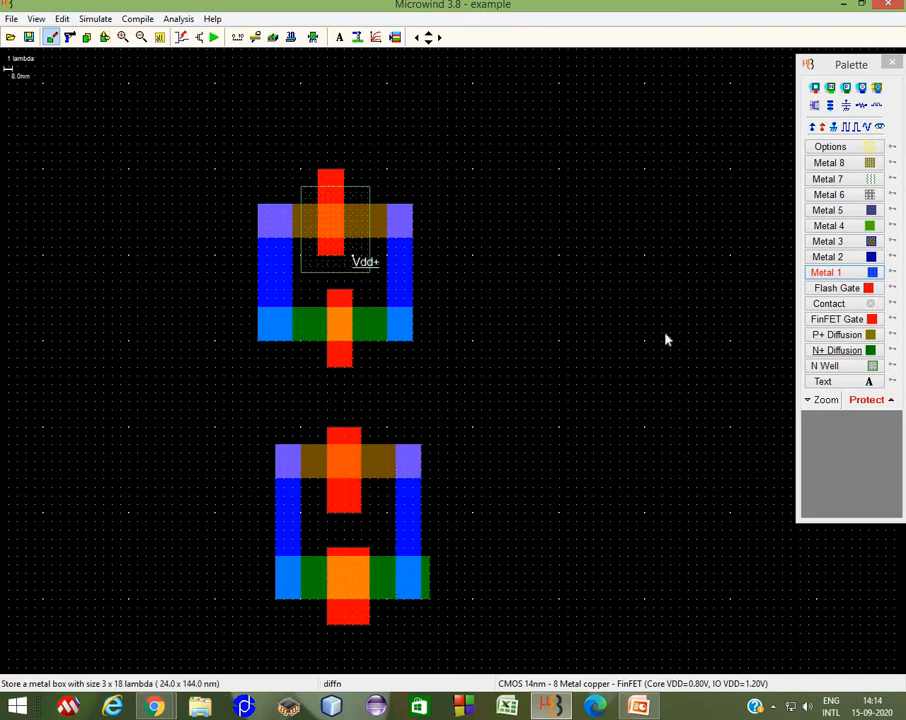
# Step: Place P+ diffusion contacts at both ends of the upper P+ box
pyautogui.click(846, 88)
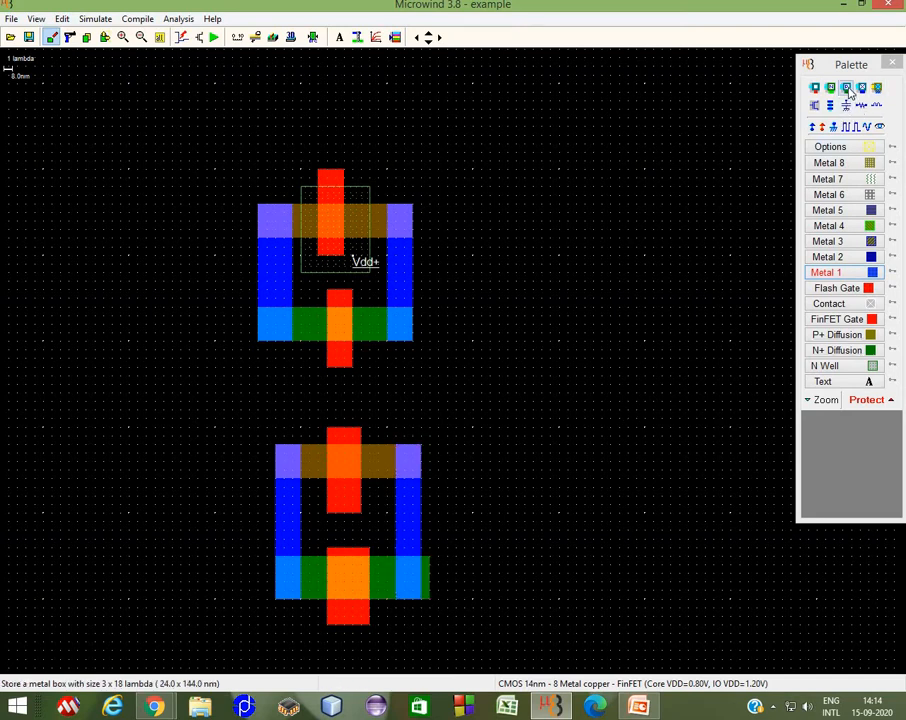
pyautogui.click(404, 224)
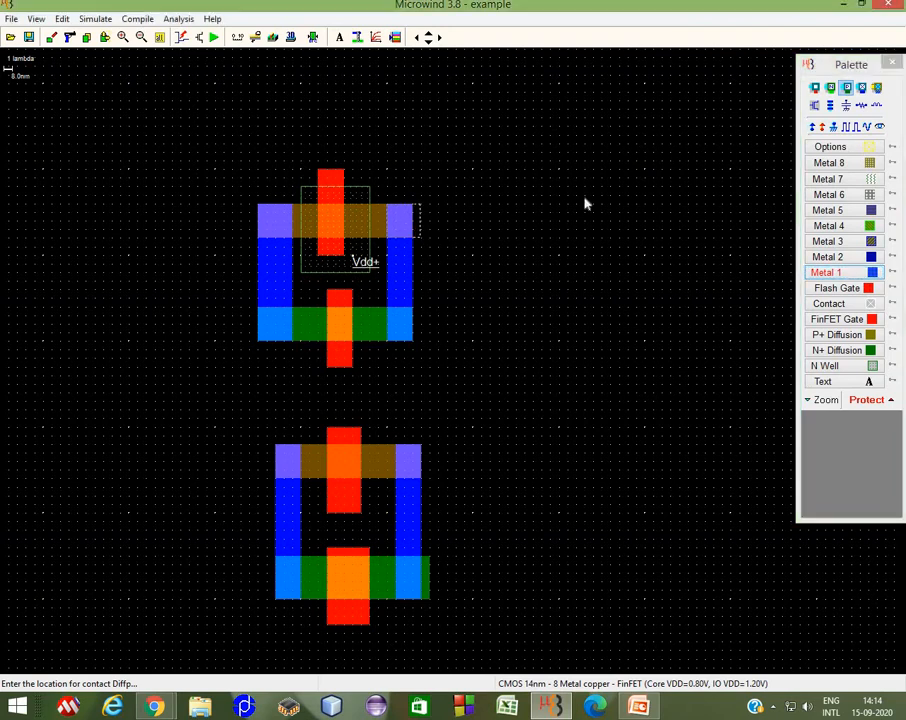
pyautogui.click(846, 88)
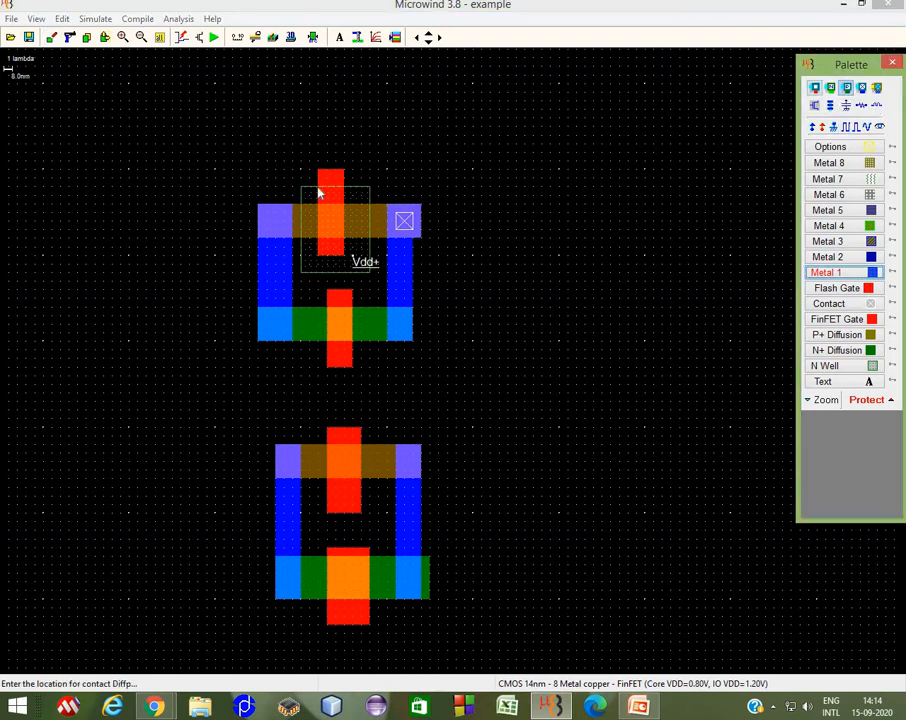
pyautogui.click(277, 229)
# Step: Place N+ diffusion contacts at both ends of the upper N+ box
pyautogui.click(831, 88)
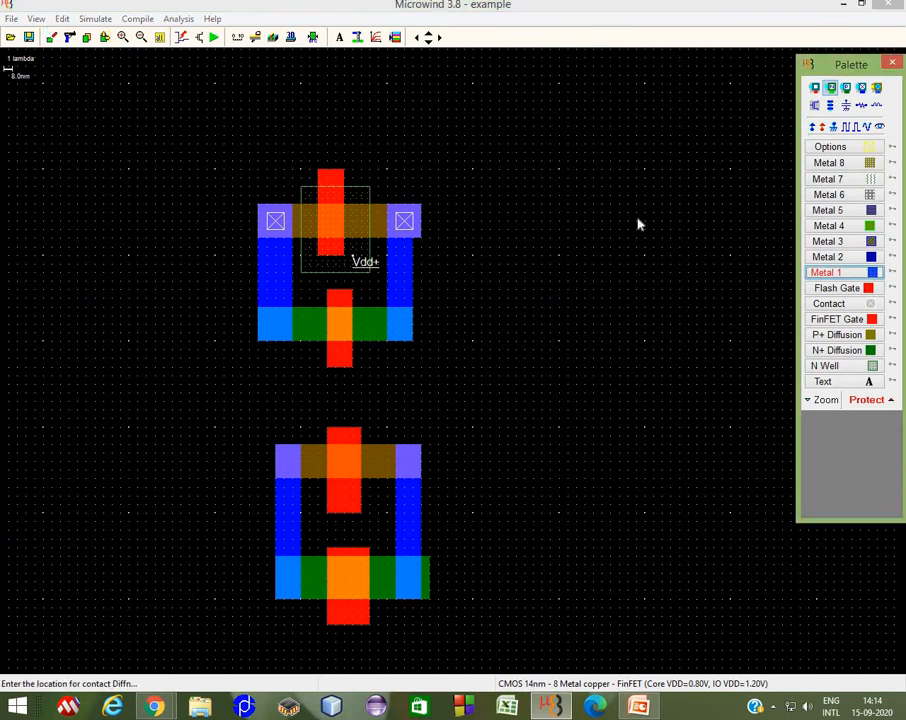
pyautogui.click(396, 323)
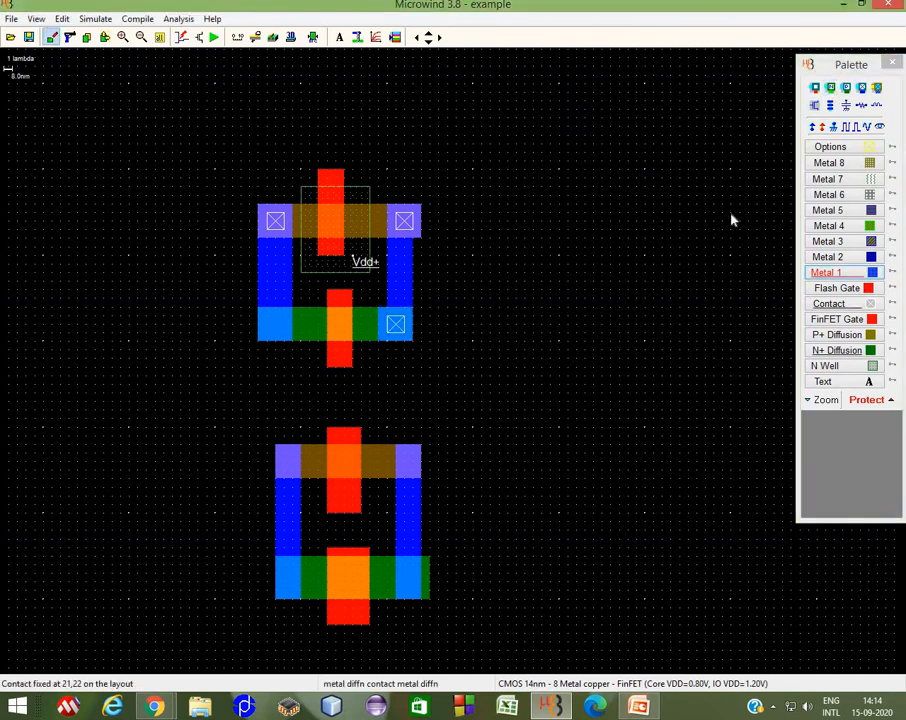
pyautogui.click(829, 88)
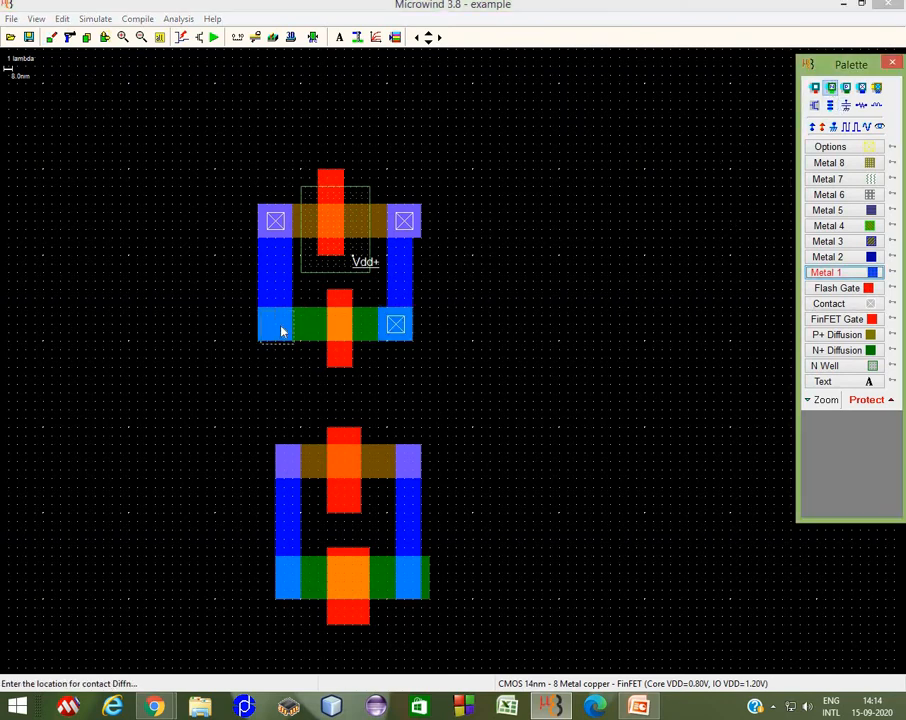
pyautogui.click(278, 329)
# Step: Place N+ diffusion contacts at both ends of the lower N+ box
pyautogui.click(830, 88)
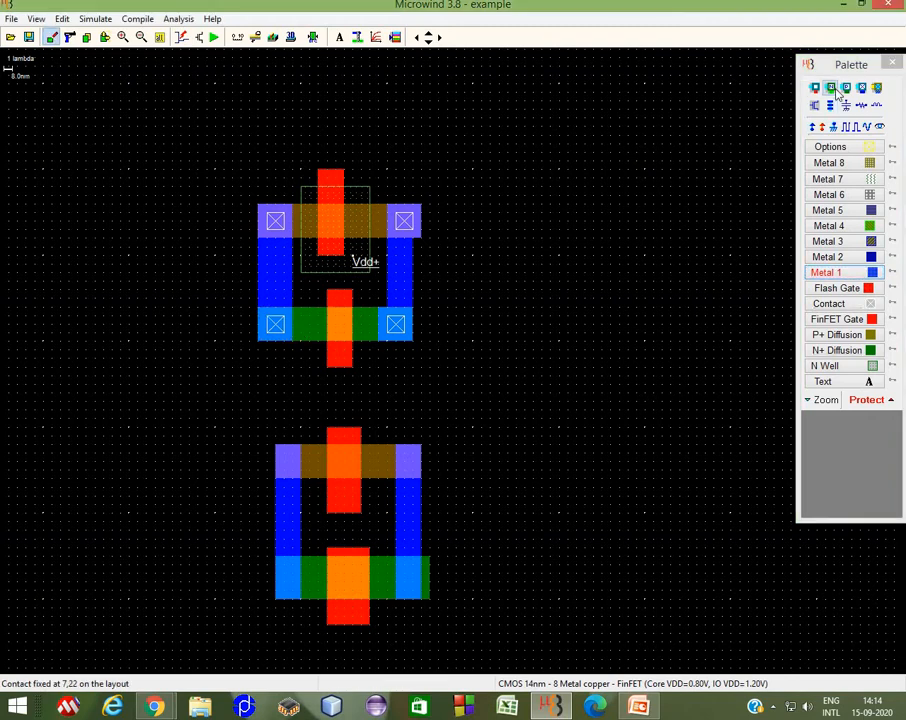
pyautogui.click(284, 582)
pyautogui.click(830, 88)
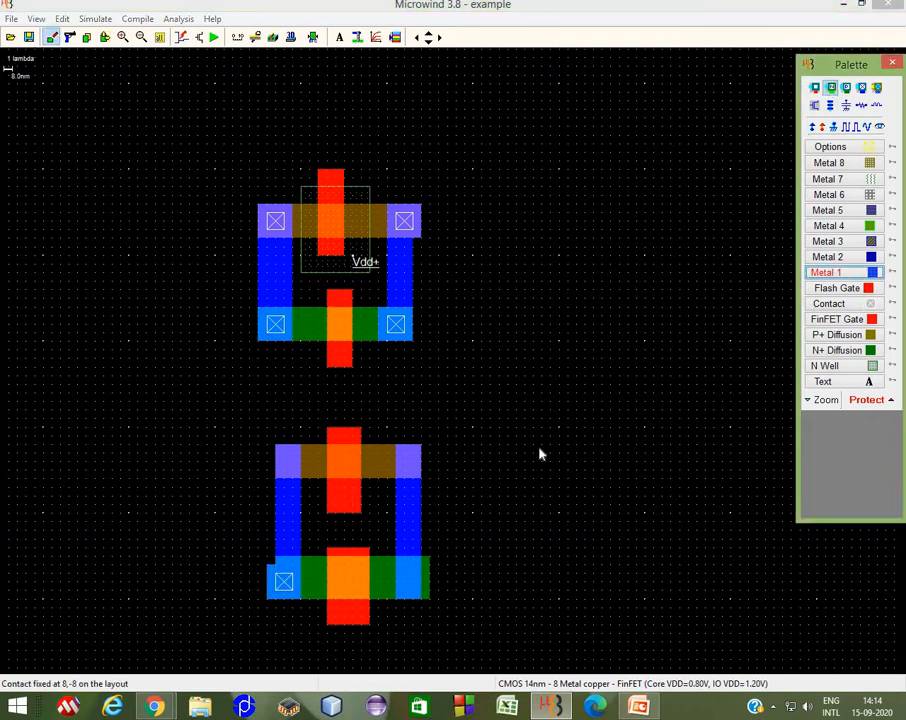
pyautogui.click(410, 584)
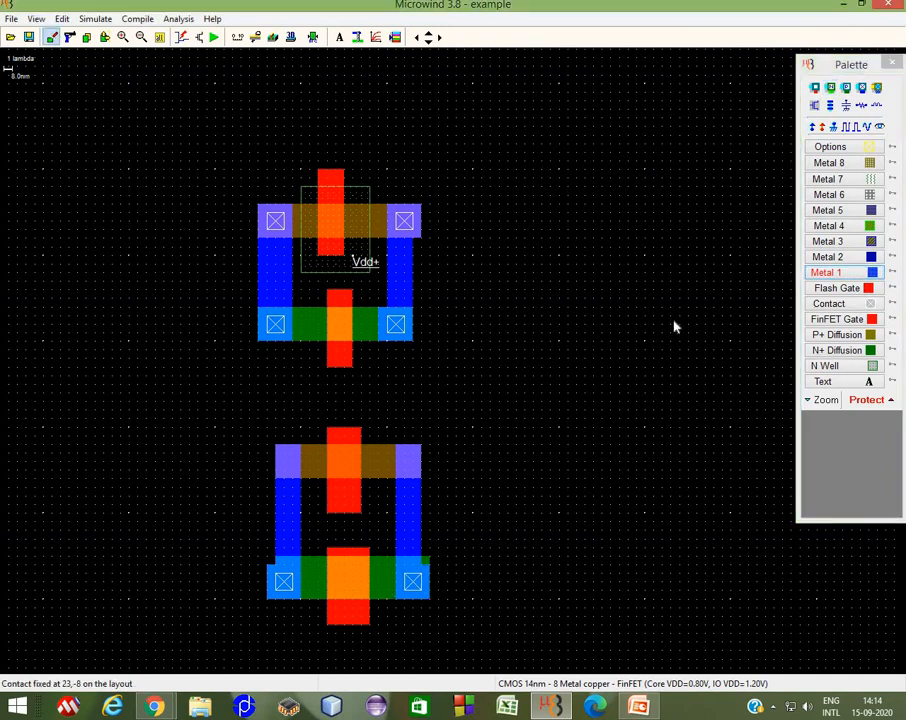
# Step: Place P+ diffusion contacts at both ends of the lower P+ box
pyautogui.click(846, 88)
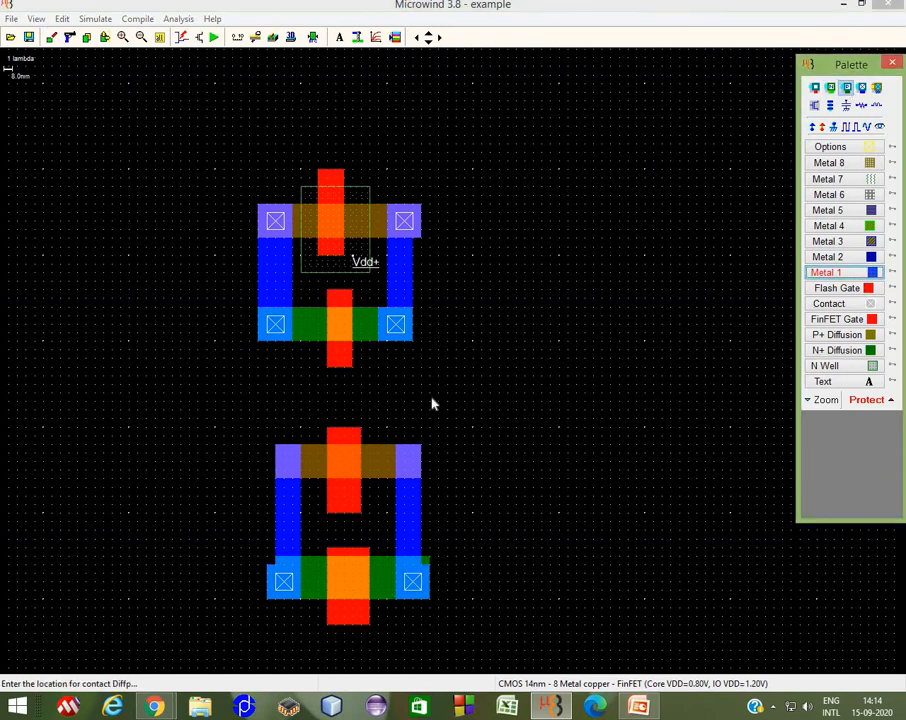
pyautogui.click(408, 462)
pyautogui.click(846, 88)
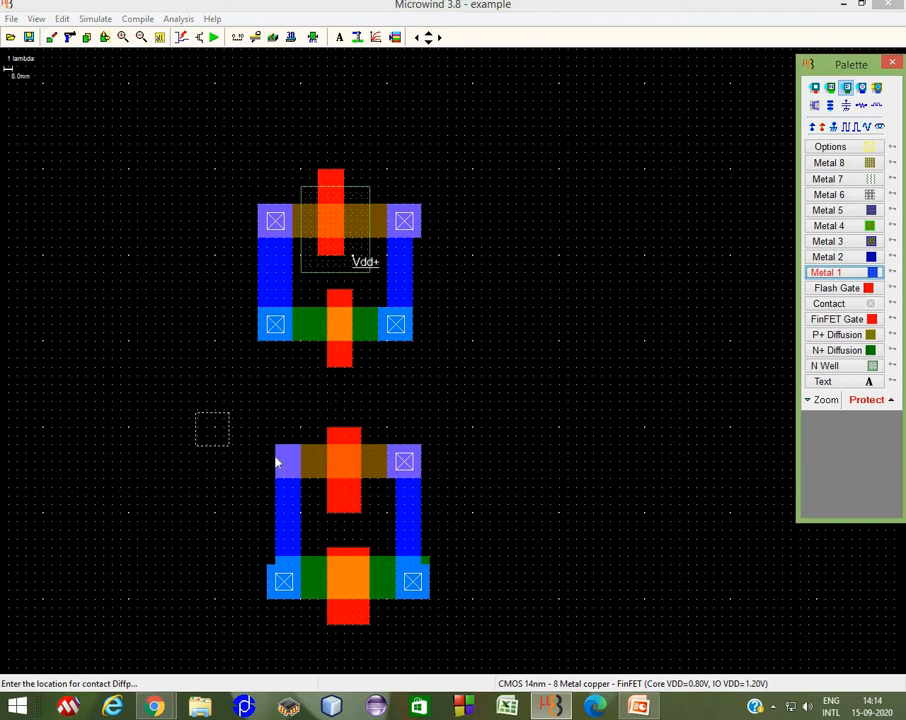
pyautogui.click(284, 461)
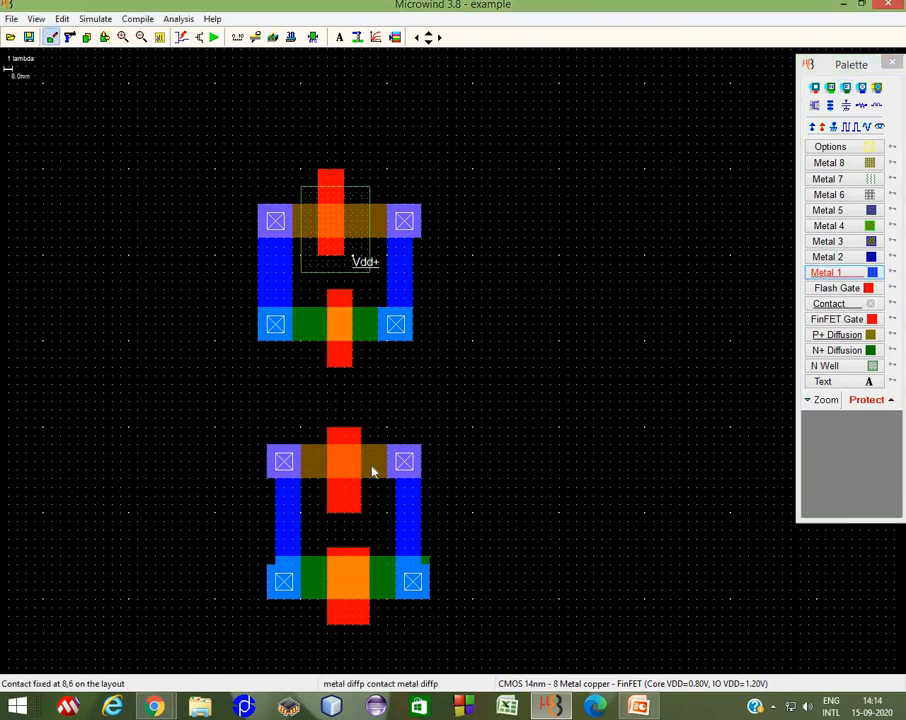
# Step: Draw an N well box about 10 x 8 lambda over the lower P+ box and attach a Vdd+ supply to it
pyautogui.click(852, 367)
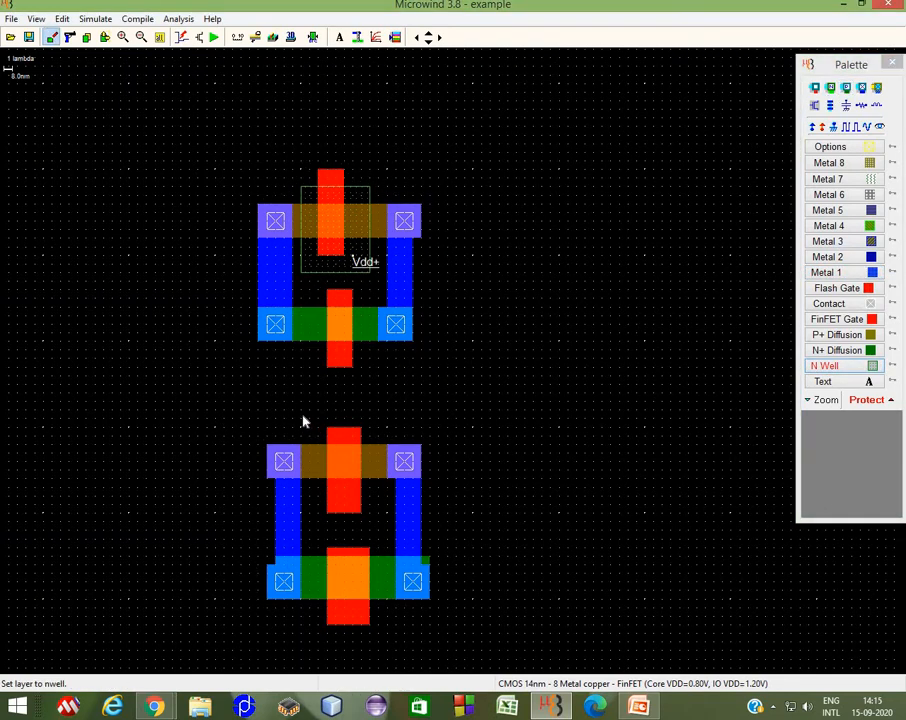
pyautogui.moveTo(303, 421); pyautogui.dragTo(390, 493)
pyautogui.click(813, 127)
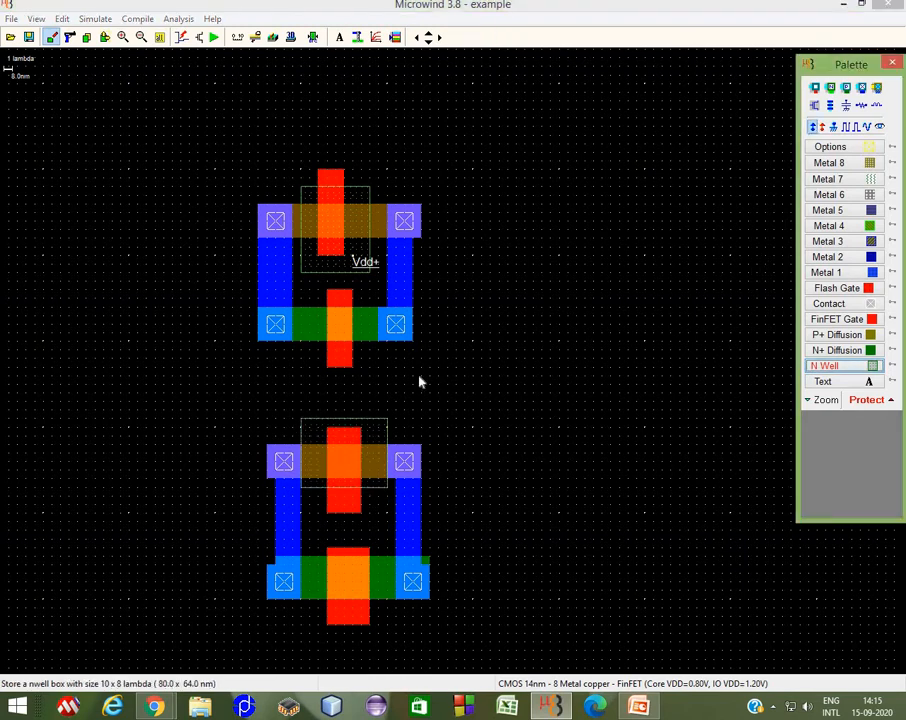
pyautogui.click(384, 440)
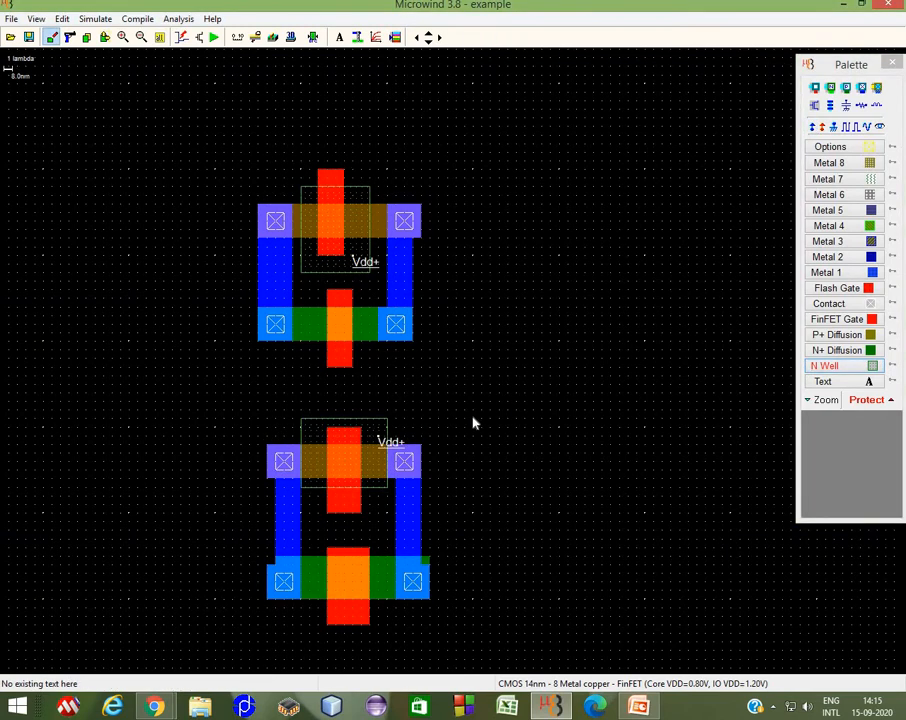
# Step: Draw Metal 1 wires from the right sides of the upper and lower devices, joined by a vertical strip to the right
pyautogui.click(847, 273)
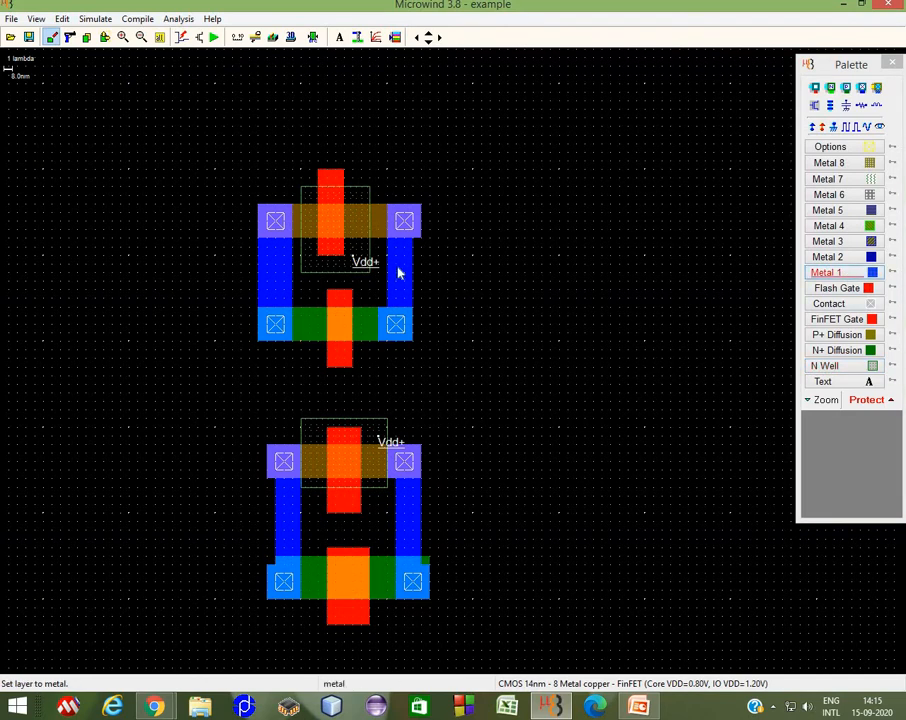
pyautogui.moveTo(405, 268); pyautogui.dragTo(526, 278)
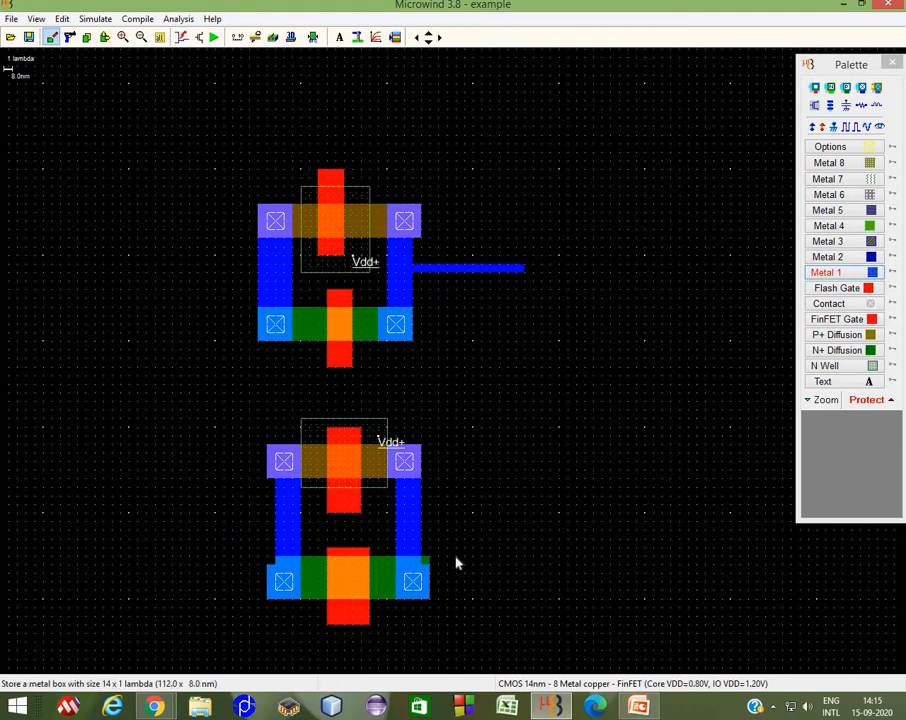
pyautogui.moveTo(420, 505); pyautogui.dragTo(497, 534)
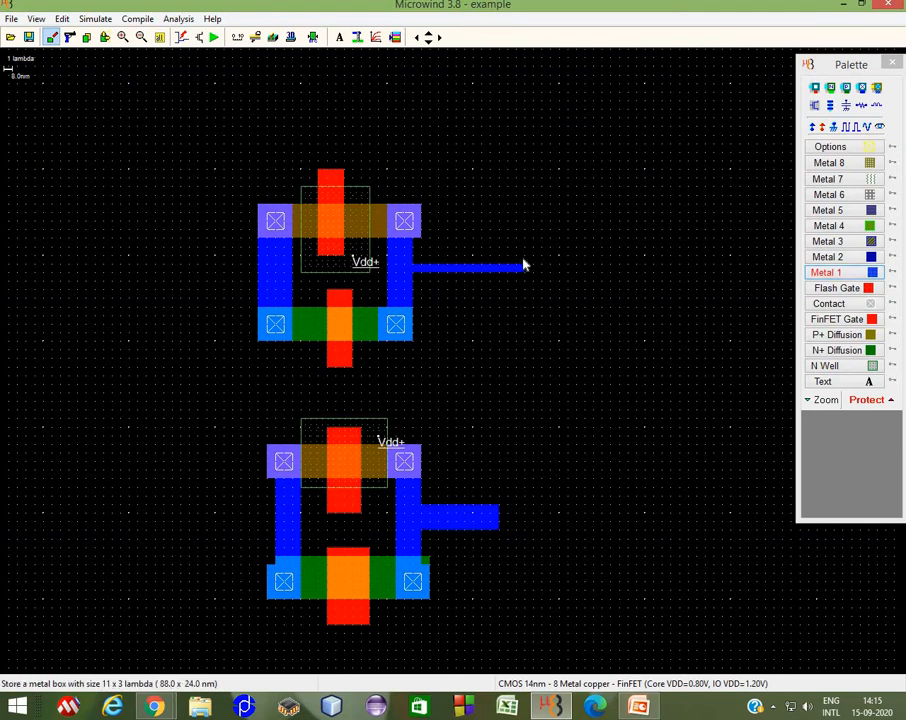
pyautogui.click(517, 305)
pyautogui.moveTo(518, 305); pyautogui.dragTo(530, 469)
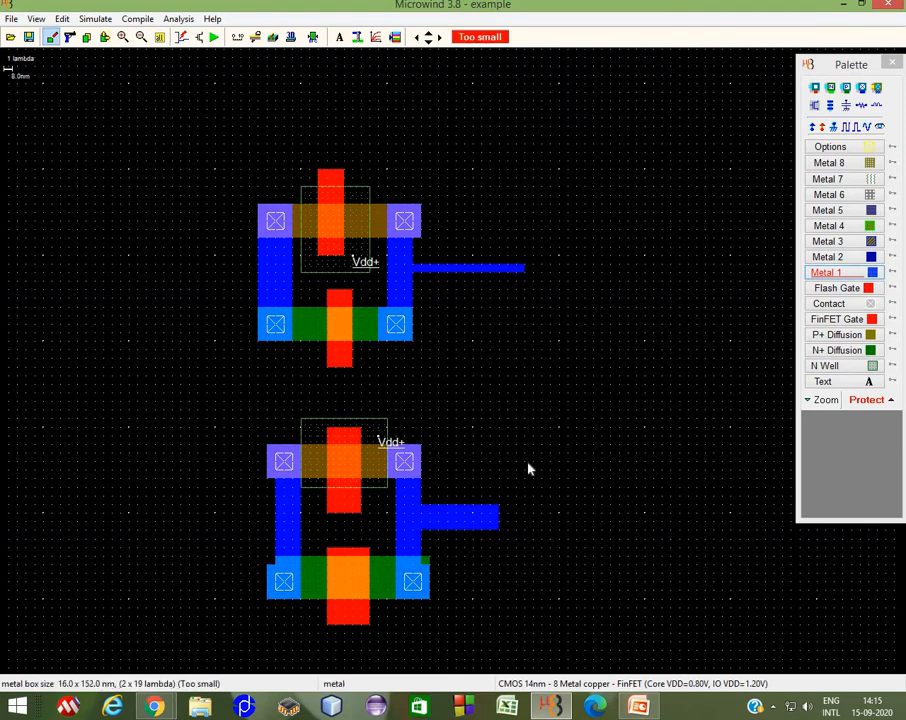
pyautogui.moveTo(530, 537)
pyautogui.mouseDown()
pyautogui.moveTo(500, 513)
pyautogui.moveTo(540, 528)
pyautogui.mouseUp()
pyautogui.click(108, 38)
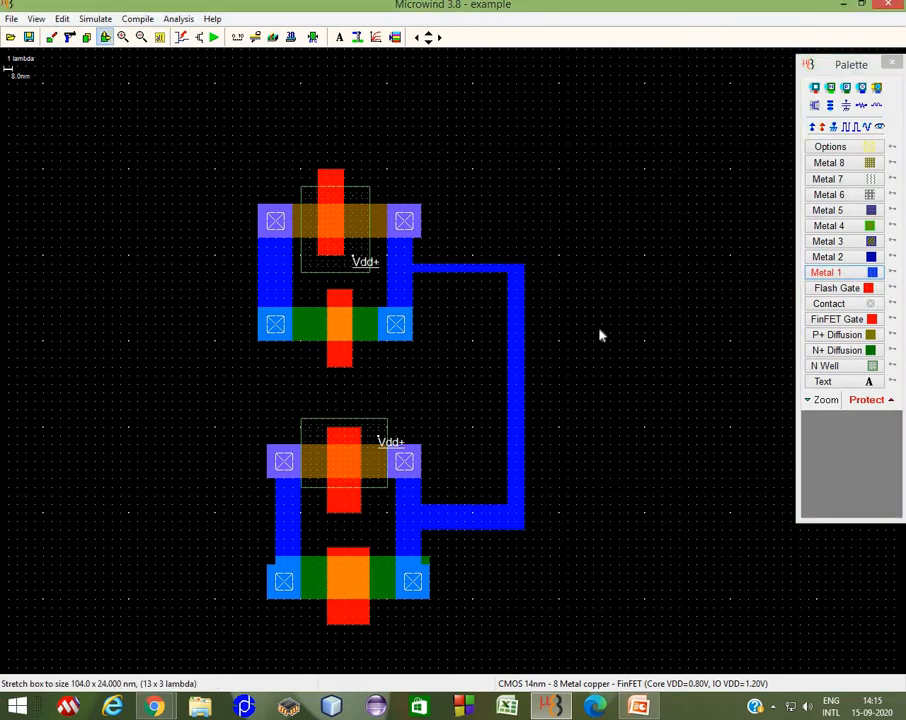
# Step: Label the vertical Metal 1 output wire as Y, visible in simulation
pyautogui.click(879, 127)
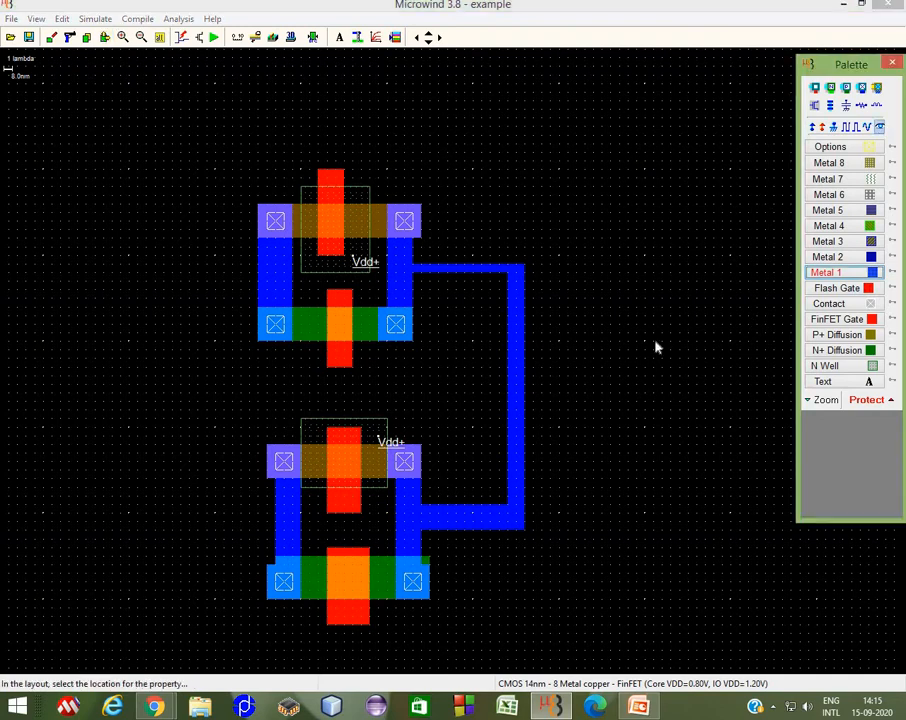
pyautogui.click(514, 421)
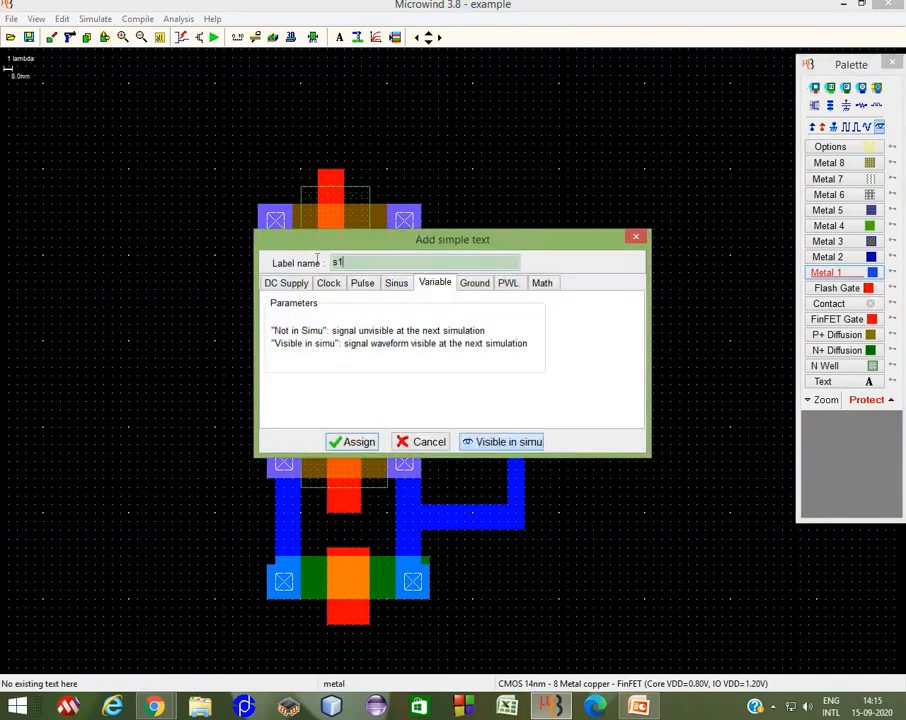
pyautogui.moveTo(345, 262); pyautogui.dragTo(317, 261)
pyautogui.write('Y')
pyautogui.click(346, 441)
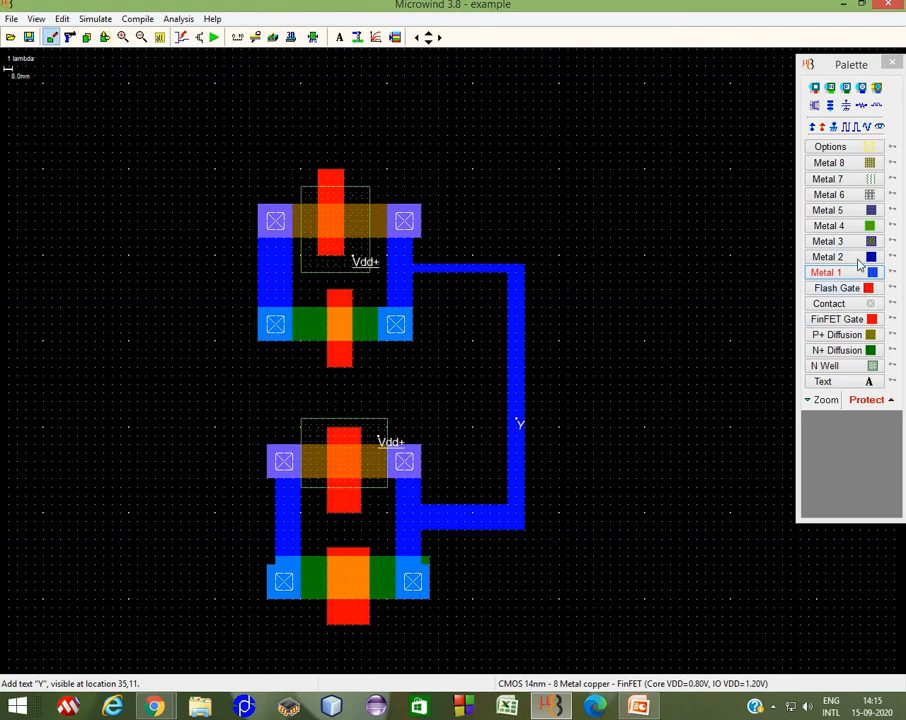
# Step: Draw a Metal 1 strip about 4 x 9 lambda joining the two middle gates
pyautogui.click(828, 274)
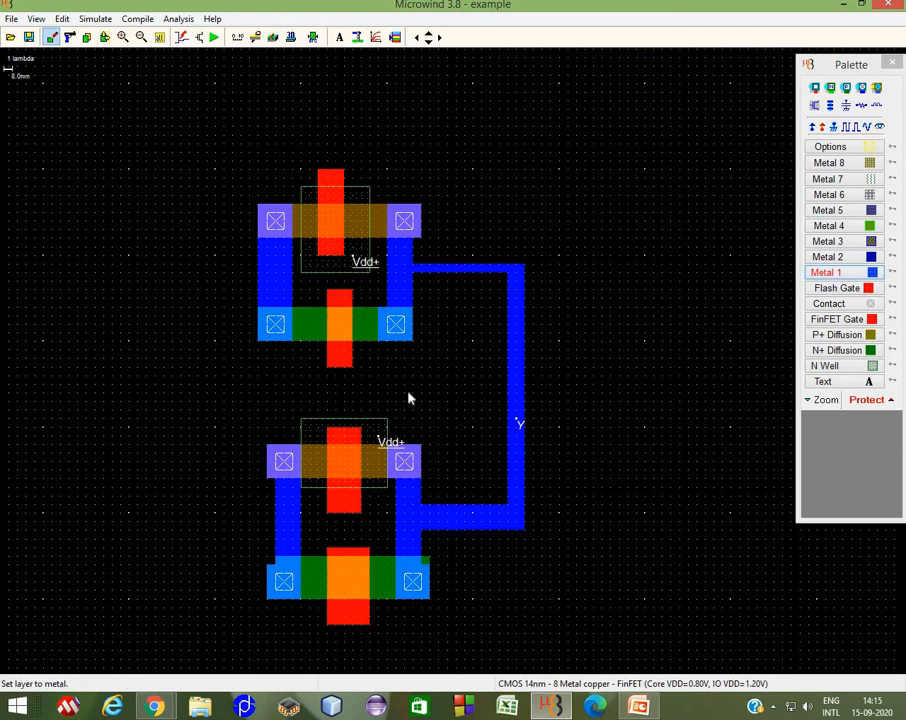
pyautogui.moveTo(332, 360); pyautogui.dragTo(362, 440)
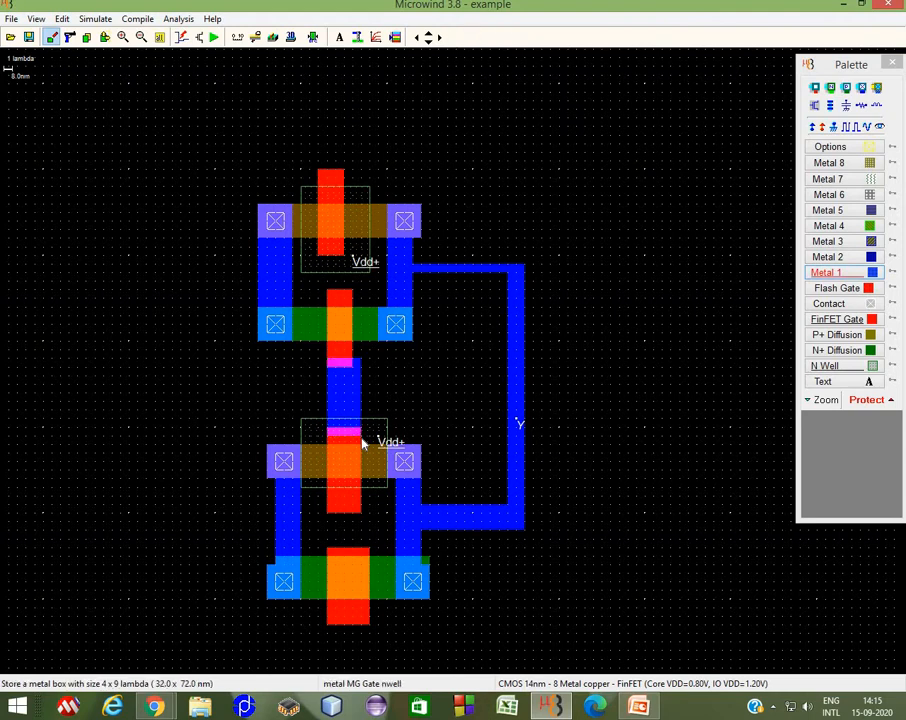
pyautogui.click(104, 37)
pyautogui.moveTo(353, 353); pyautogui.dragTo(361, 352)
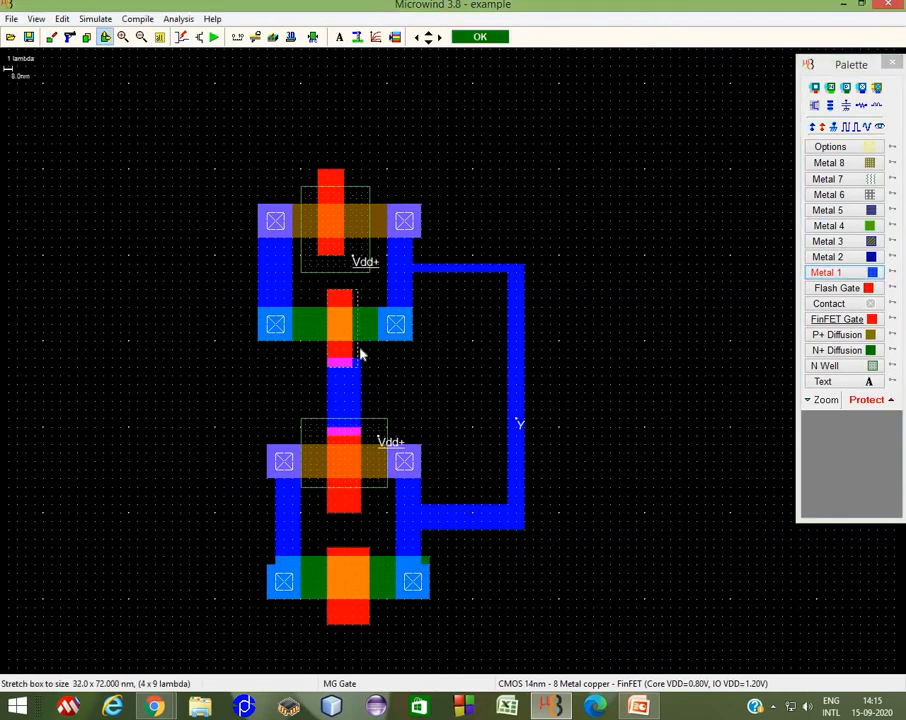
# Step: Place gate contacts where the Metal 1 strip overlaps each middle gate
pyautogui.click(840, 304)
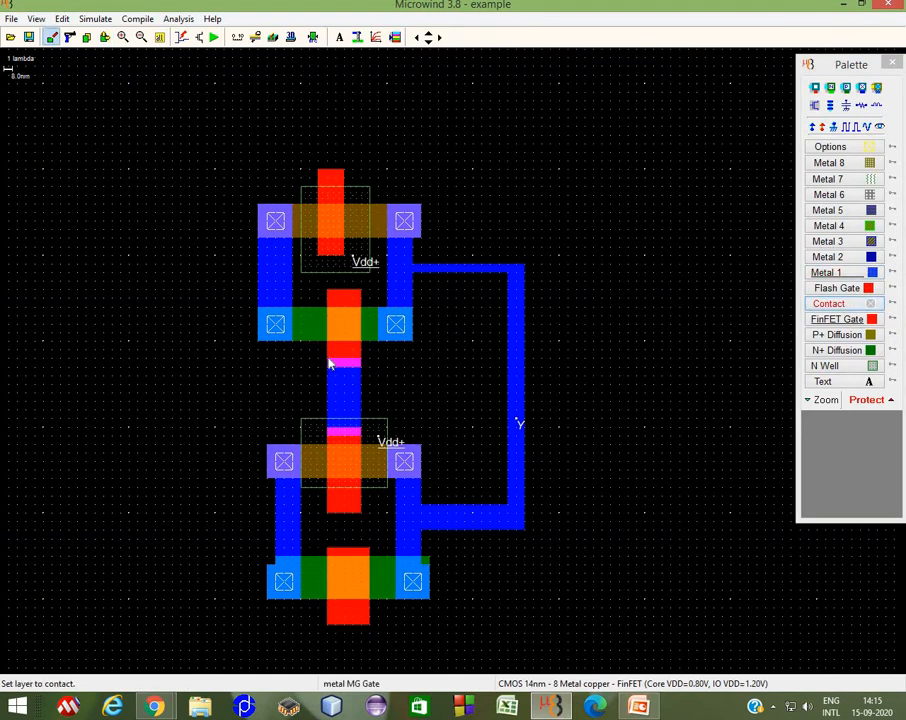
pyautogui.moveTo(329, 364); pyautogui.dragTo(358, 372)
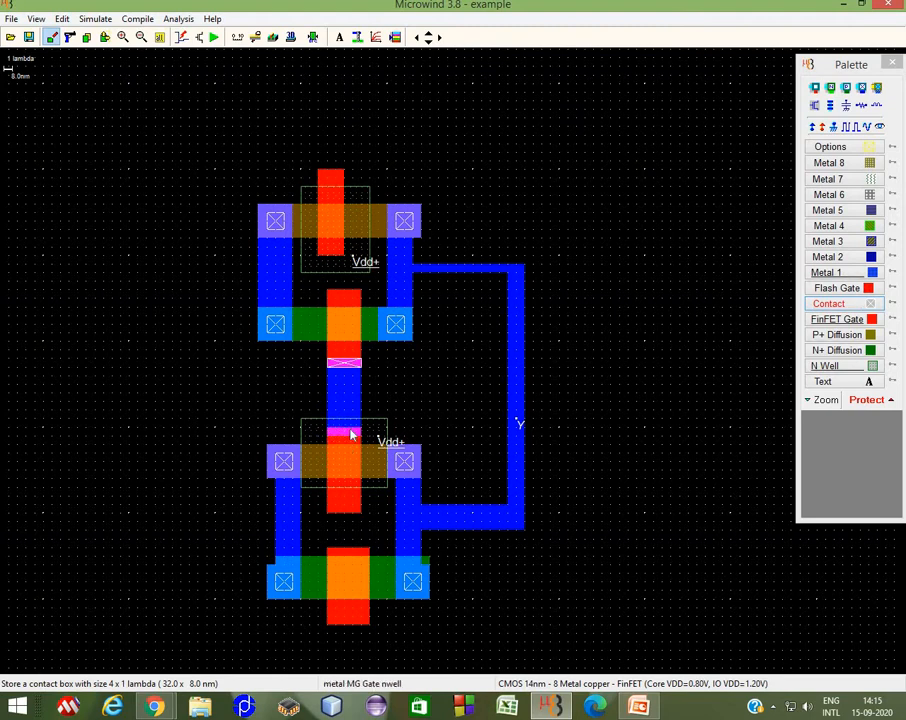
pyautogui.moveTo(351, 434); pyautogui.dragTo(356, 438)
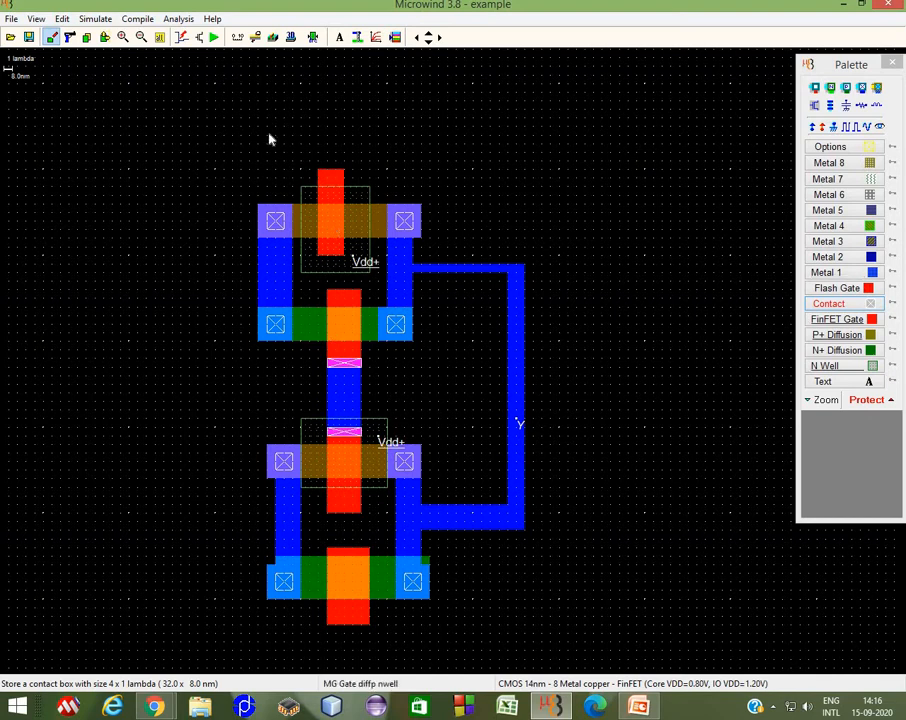
# Step: Route Metal 1 from the topmost gate around the left side to the bottommost gate
pyautogui.click(836, 272)
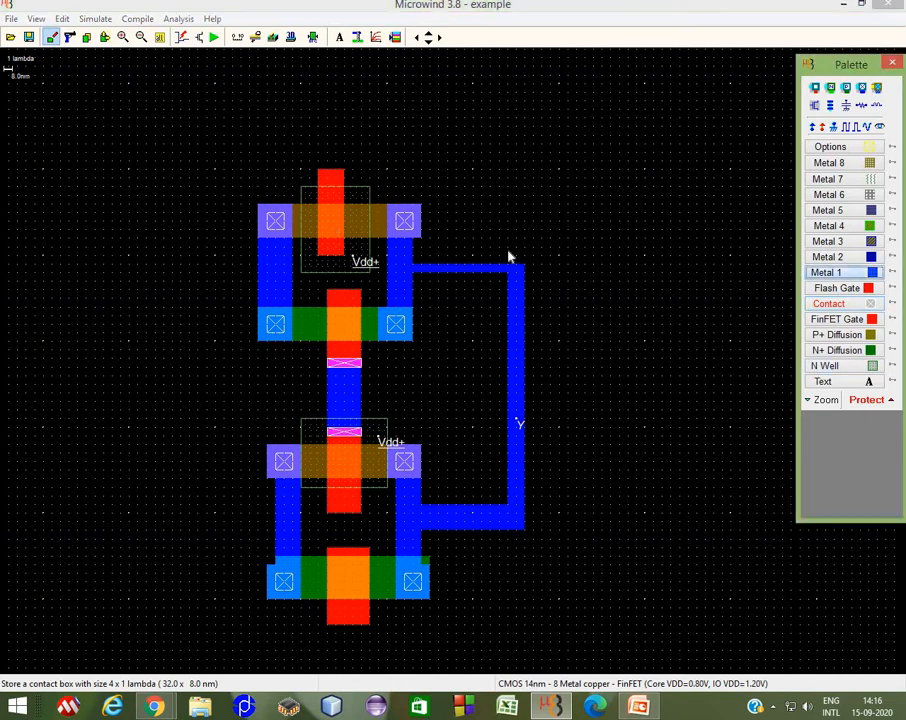
pyautogui.moveTo(336, 180); pyautogui.dragTo(323, 130)
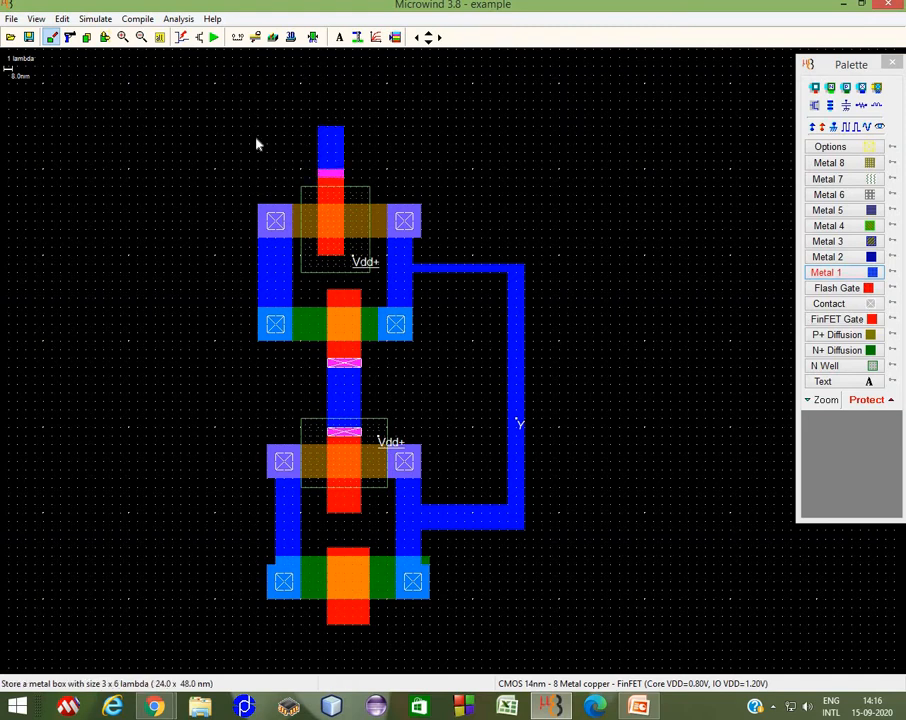
pyautogui.moveTo(332, 126); pyautogui.dragTo(233, 649)
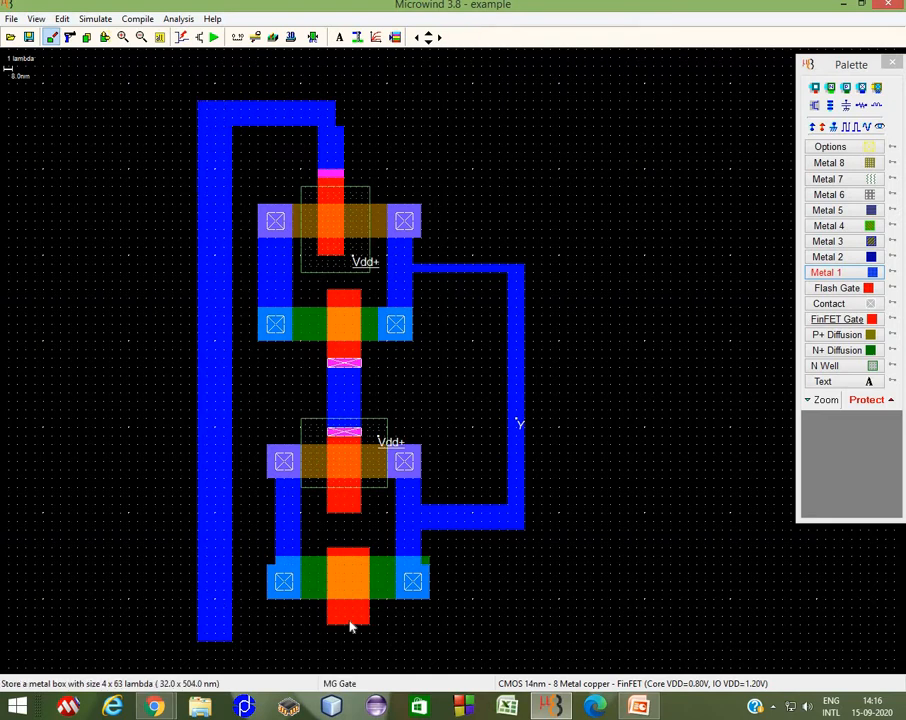
pyautogui.moveTo(329, 621); pyautogui.dragTo(369, 646)
pyautogui.moveTo(198, 632); pyautogui.dragTo(372, 657)
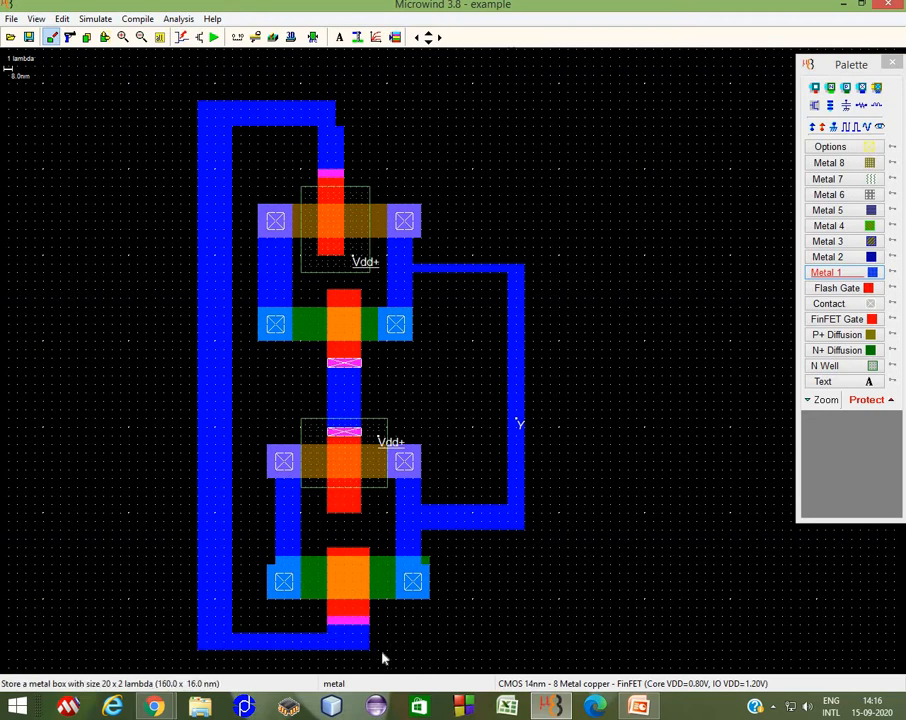
# Step: Place gate contacts at the top and bottom gates where the Metal 1 loop meets them
pyautogui.click(828, 303)
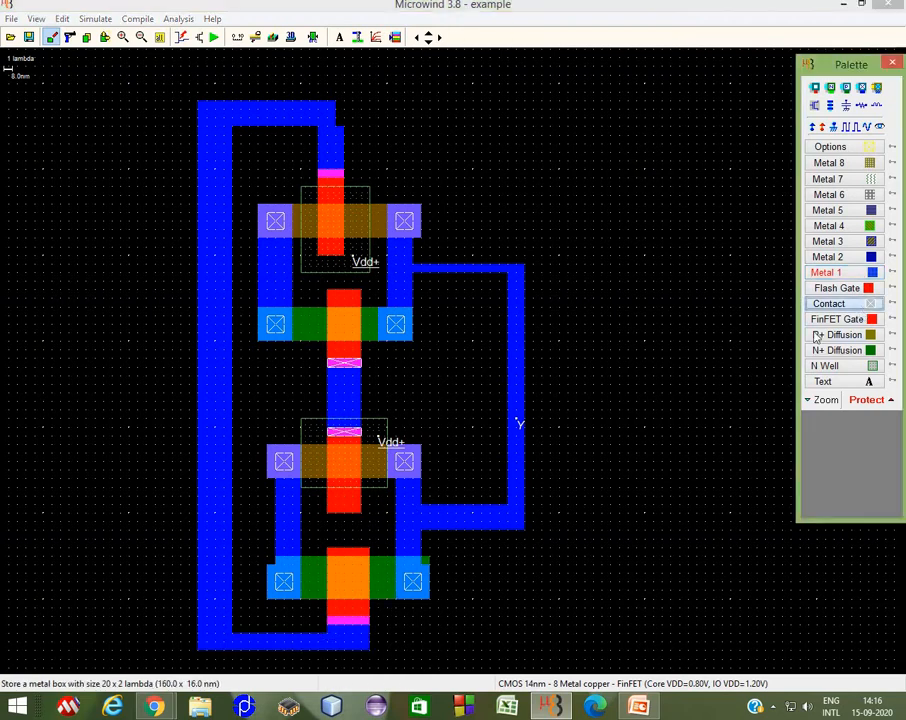
pyautogui.moveTo(331, 623); pyautogui.dragTo(369, 630)
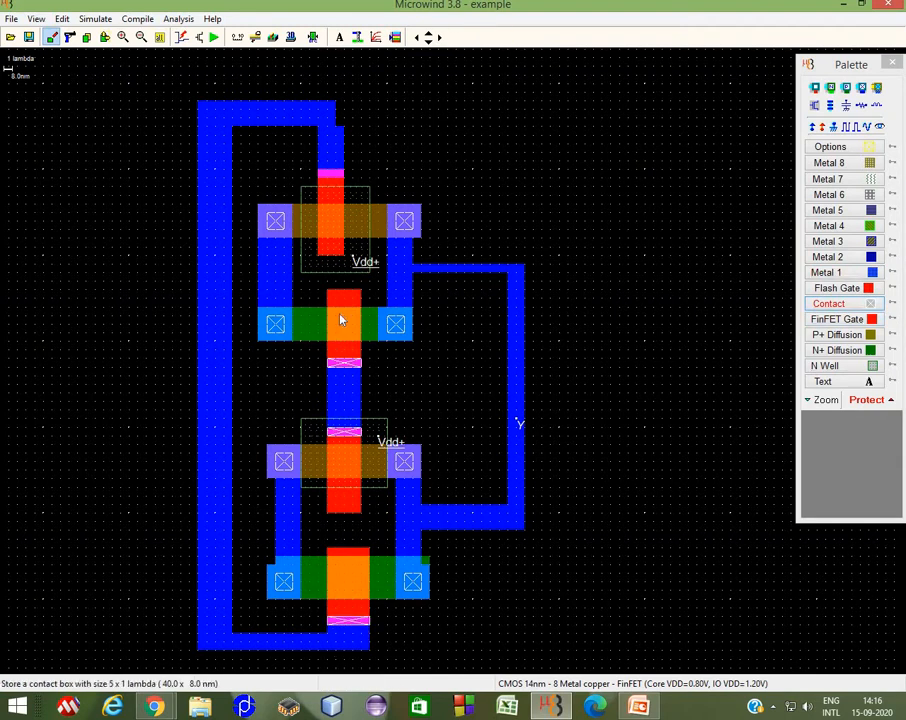
pyautogui.moveTo(320, 172); pyautogui.dragTo(347, 180)
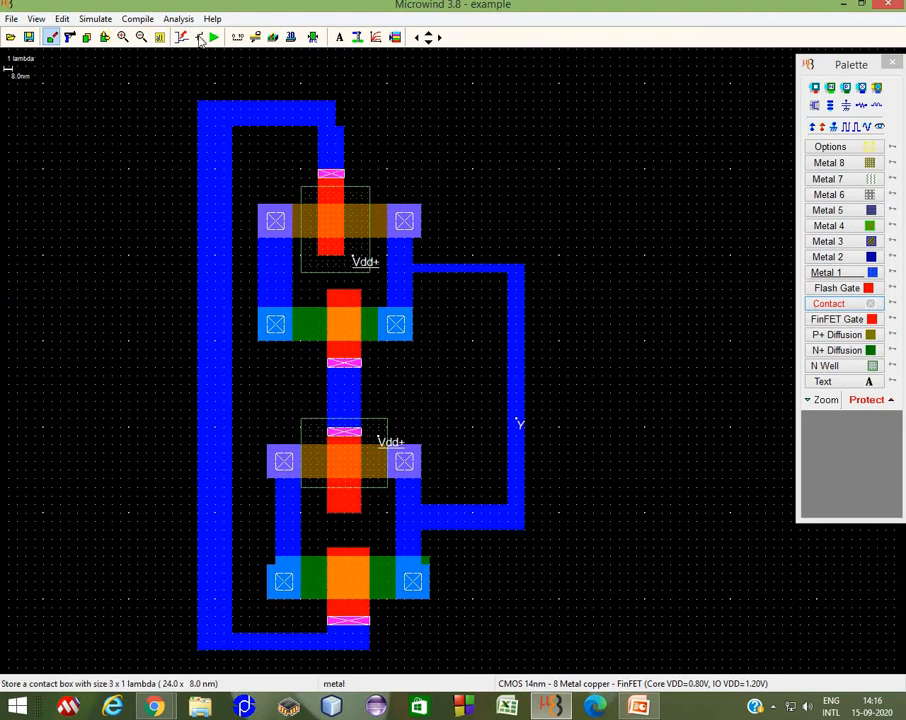
# Step: Stretch the top Metal 1 bar and the upper output wire to 3 lambda wide
pyautogui.click(104, 37)
pyautogui.click(342, 111)
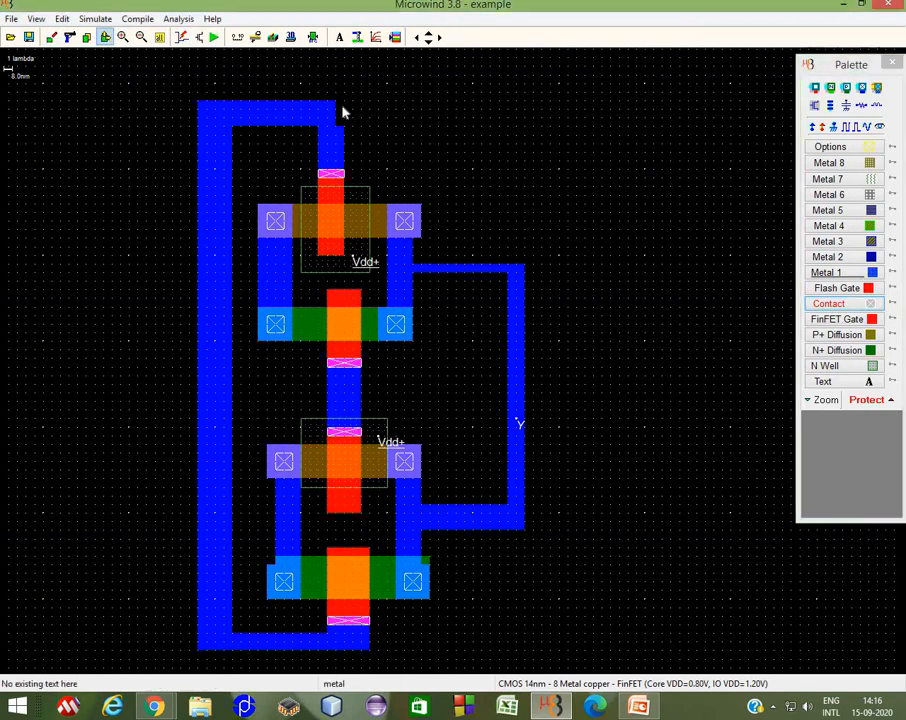
pyautogui.moveTo(342, 111); pyautogui.dragTo(344, 111)
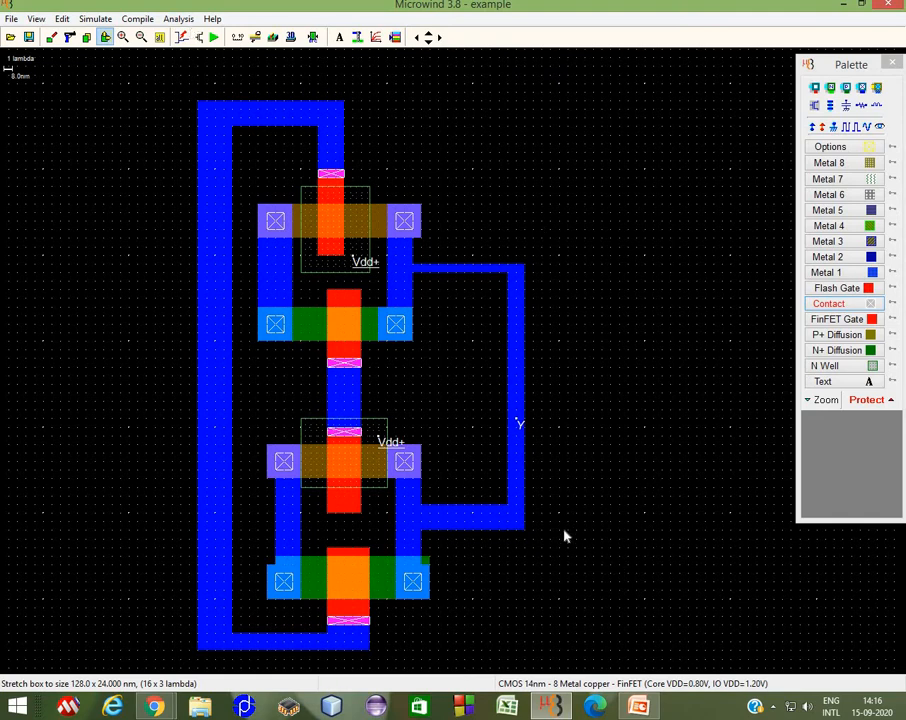
pyautogui.click(472, 272)
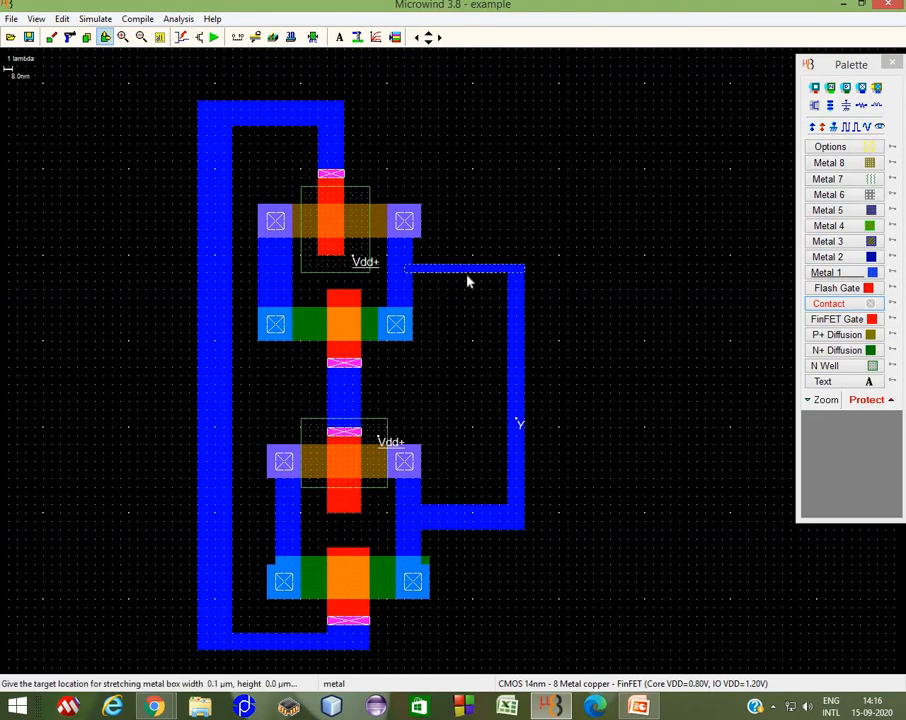
pyautogui.click(463, 290)
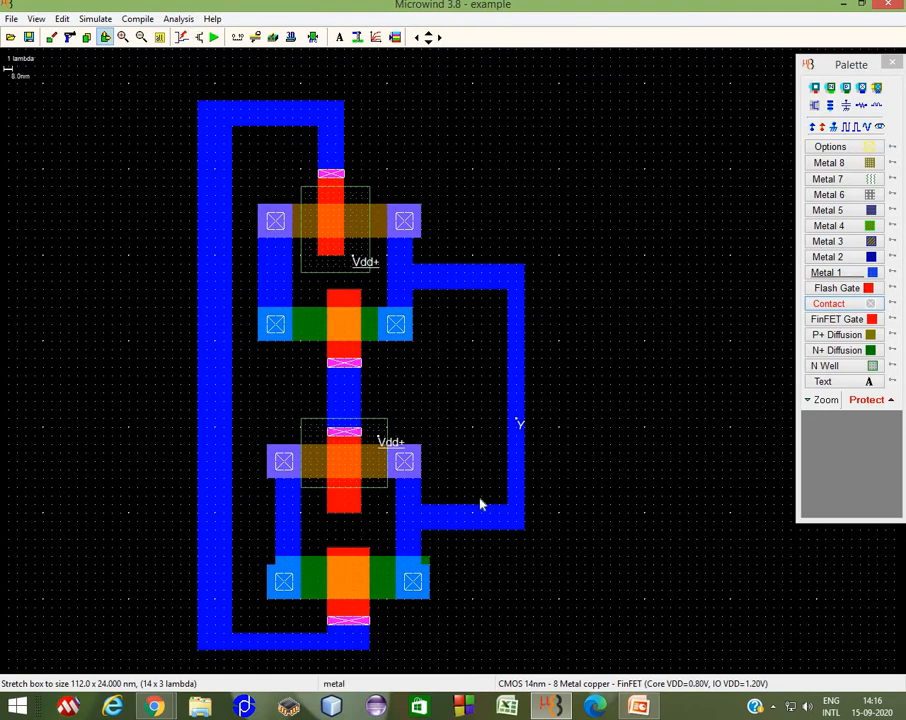
# Step: Add a clock input named A on the Metal 1 near the upper devices
pyautogui.click(851, 127)
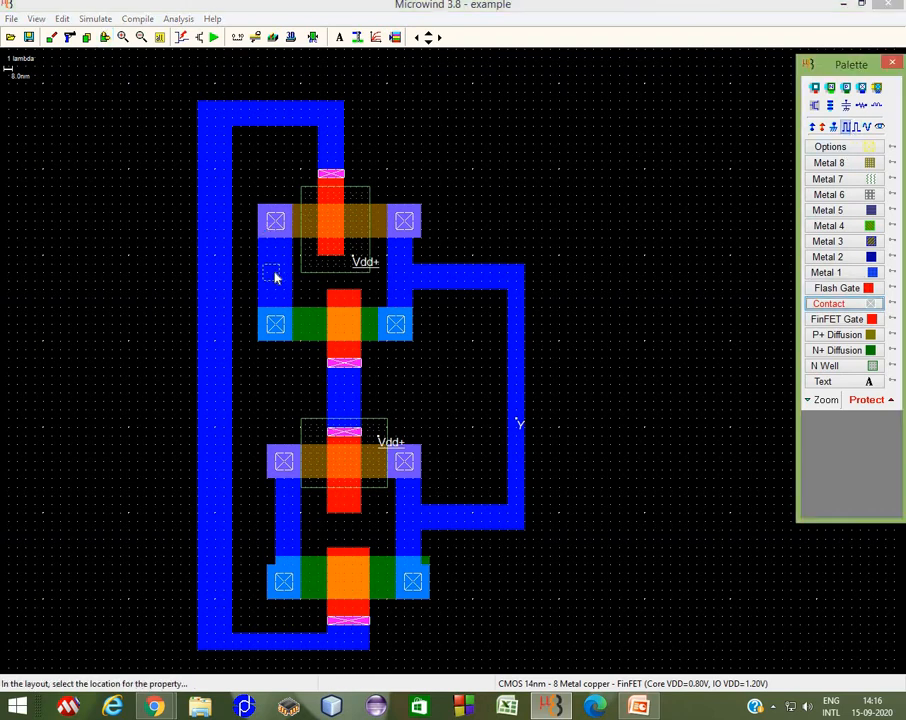
pyautogui.click(335, 314)
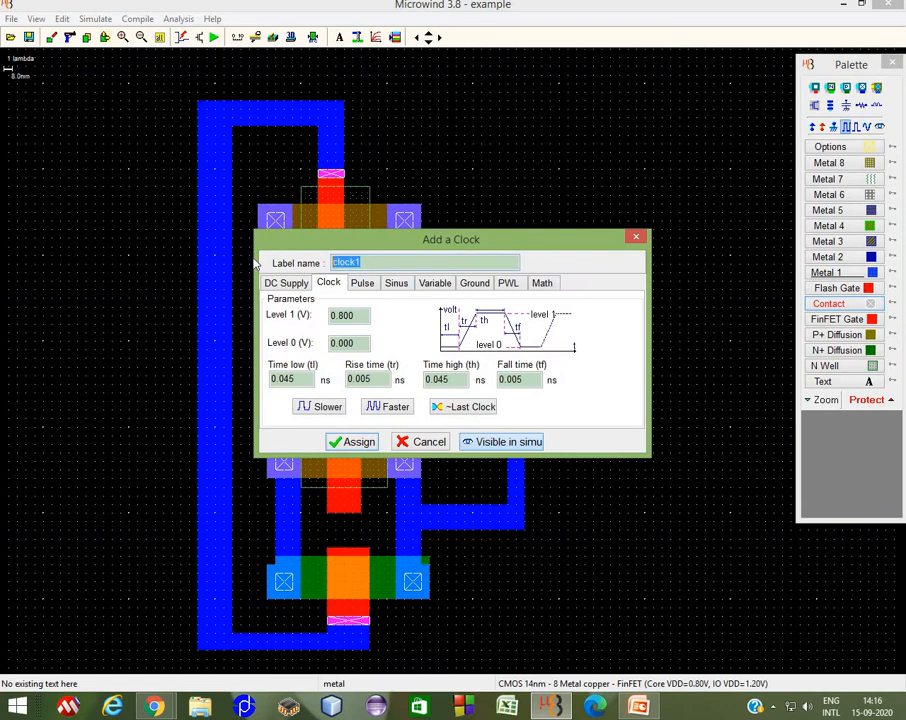
pyautogui.write('A')
pyautogui.click(348, 441)
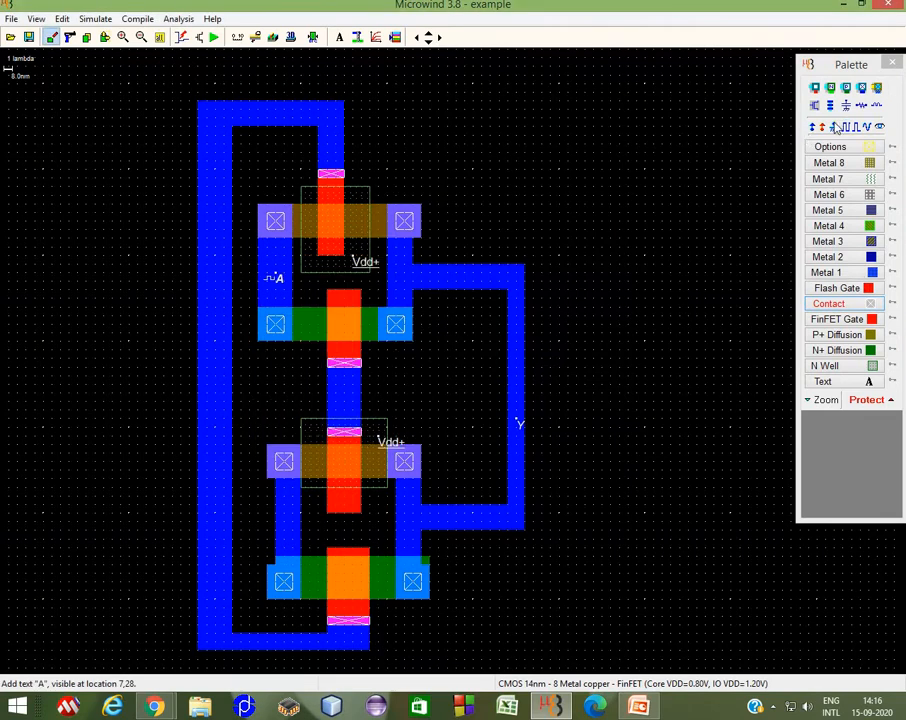
# Step: Add a clock input named B on the Metal 1 near the lower devices
pyautogui.click(847, 126)
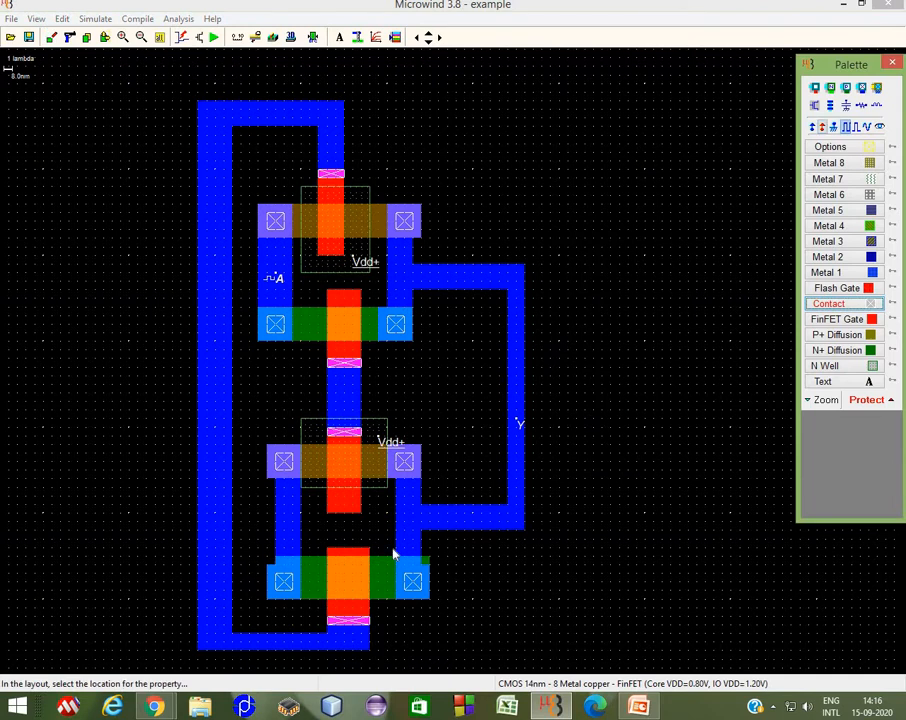
pyautogui.click(291, 537)
pyautogui.moveTo(372, 262); pyautogui.dragTo(273, 268)
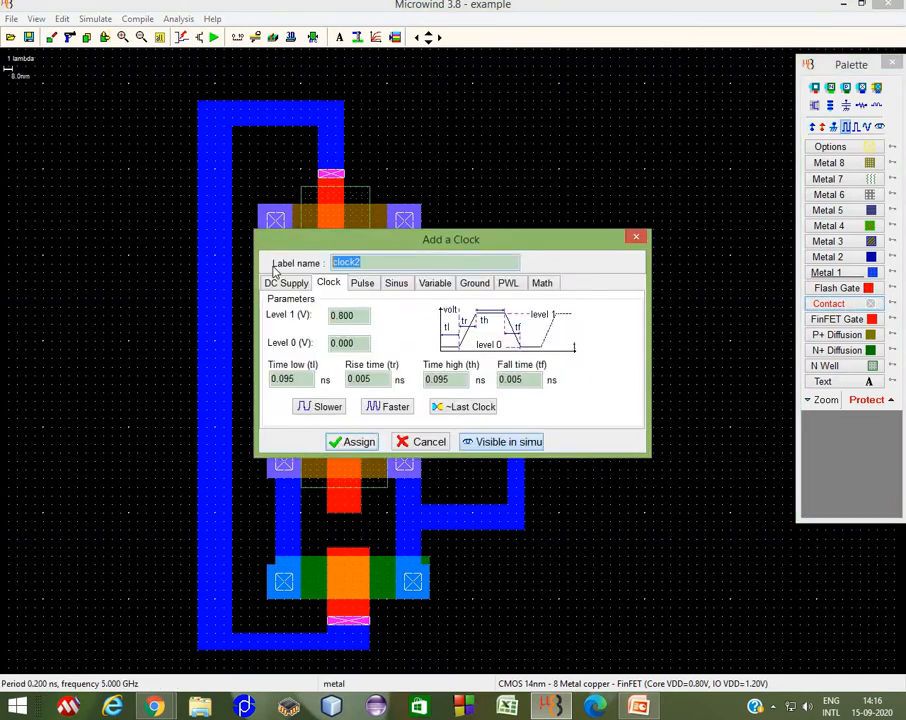
pyautogui.write('B')
pyautogui.press('Return')
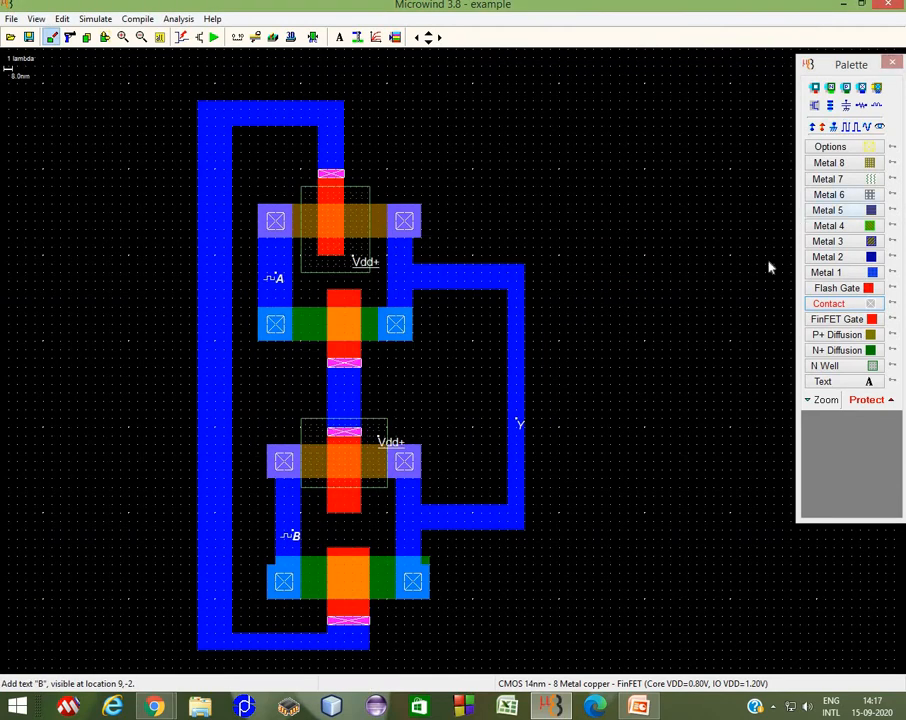
# Step: Add a clock input named S on the top Metal 1 bar
pyautogui.click(851, 126)
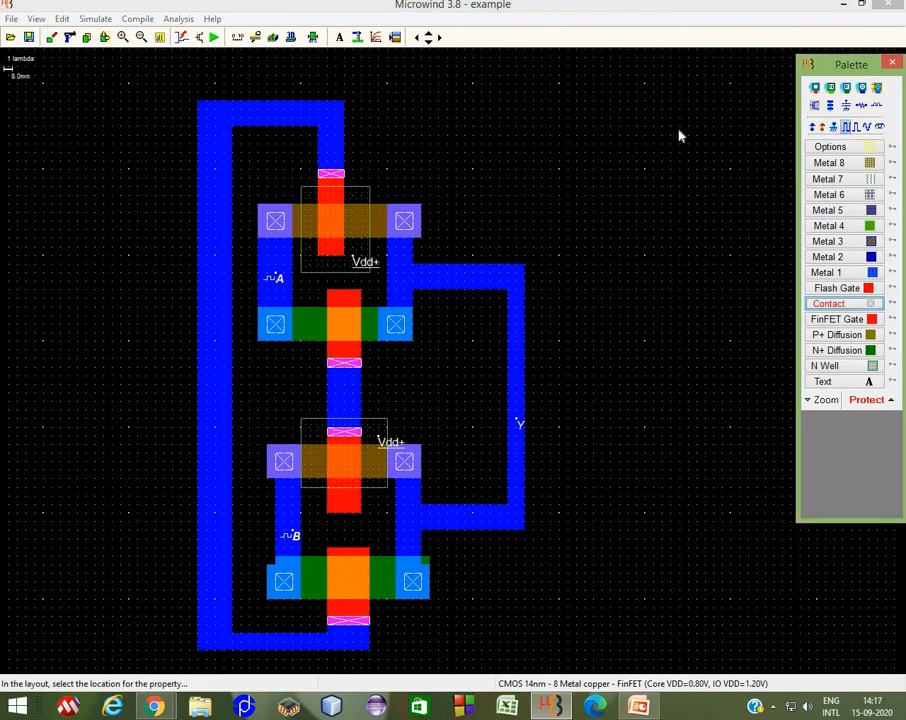
pyautogui.click(278, 121)
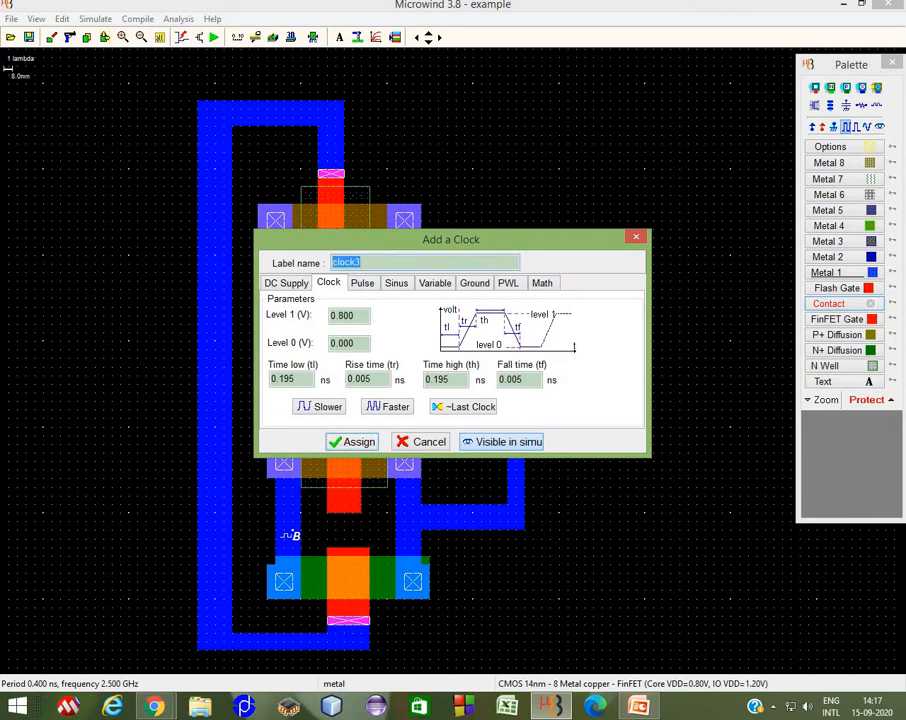
pyautogui.write('S')
pyautogui.press('Return')
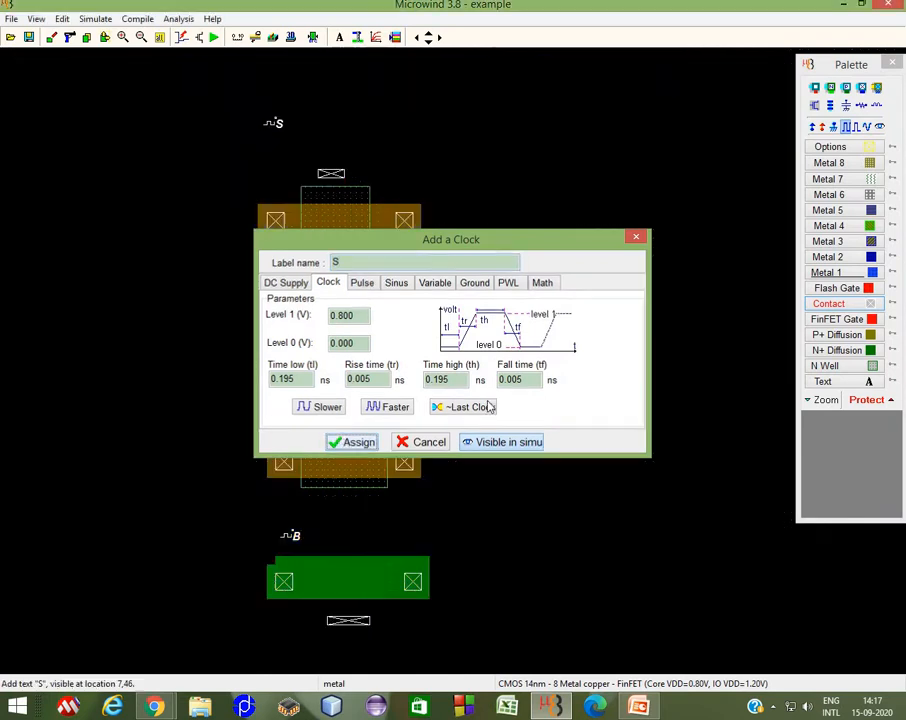
# Step: Add an inverted clock (~Last Clock) on the Metal 1 between the two middle gate contacts
pyautogui.click(847, 128)
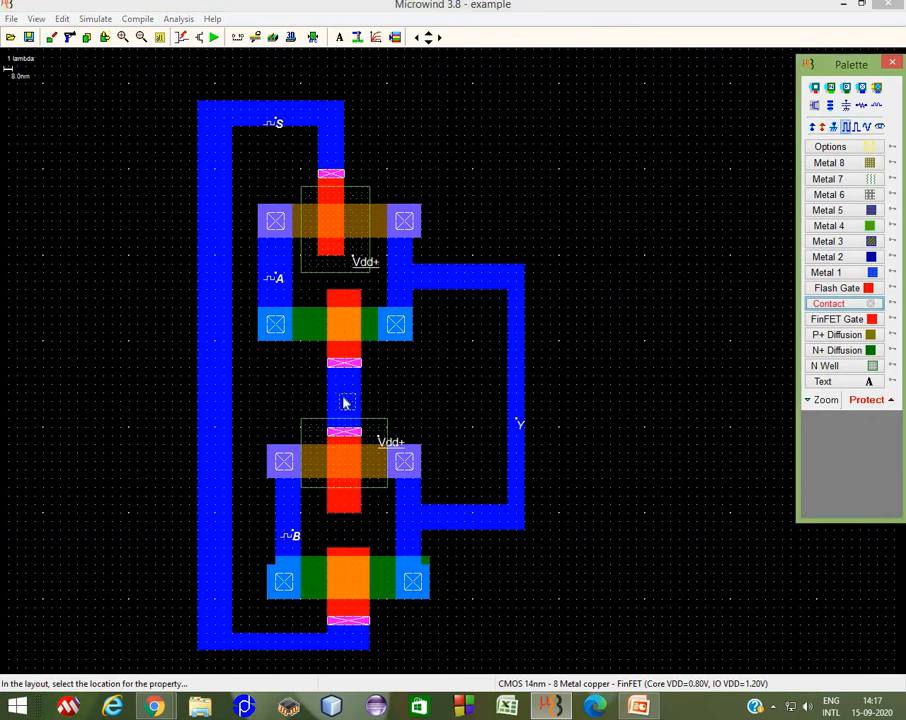
pyautogui.click(344, 398)
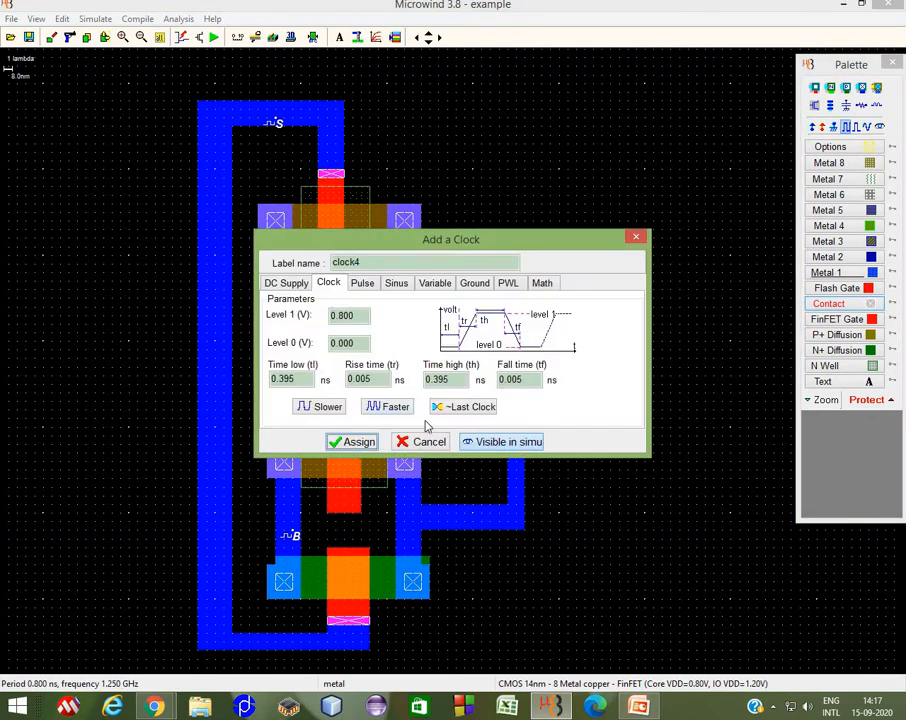
pyautogui.click(437, 405)
pyautogui.click(353, 442)
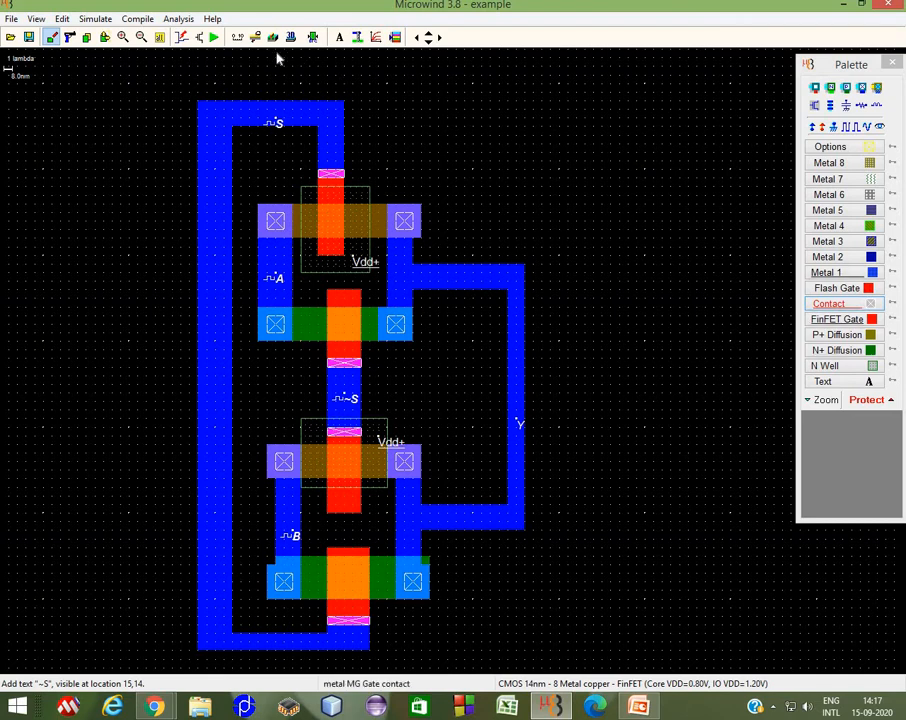
# Step: Run the analog simulation, dismiss the FinFET width warning, and inspect the waveforms before closing
pyautogui.click(213, 37)
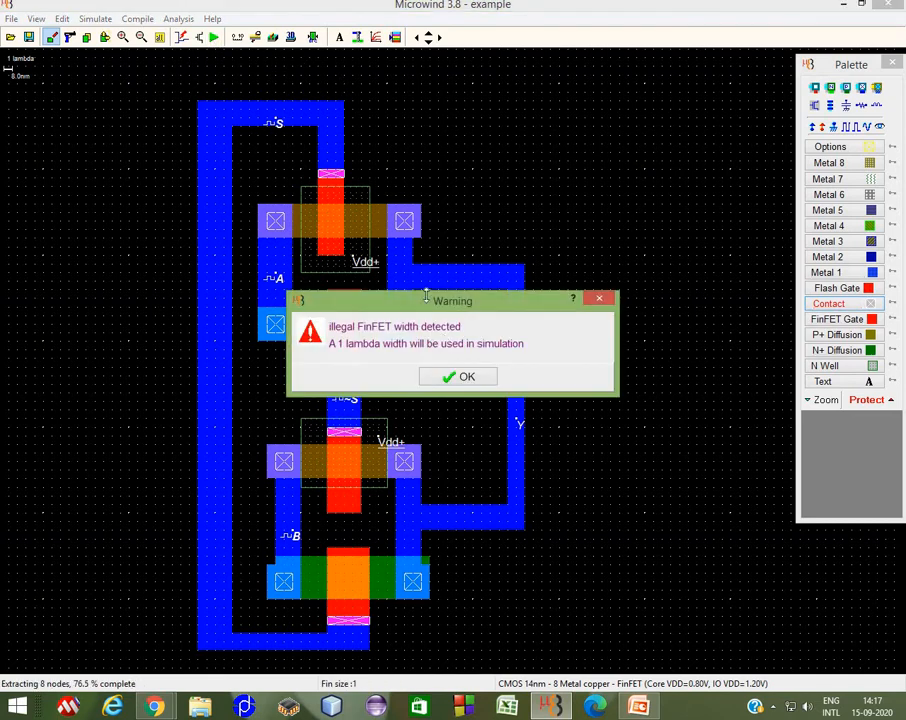
pyautogui.click(463, 378)
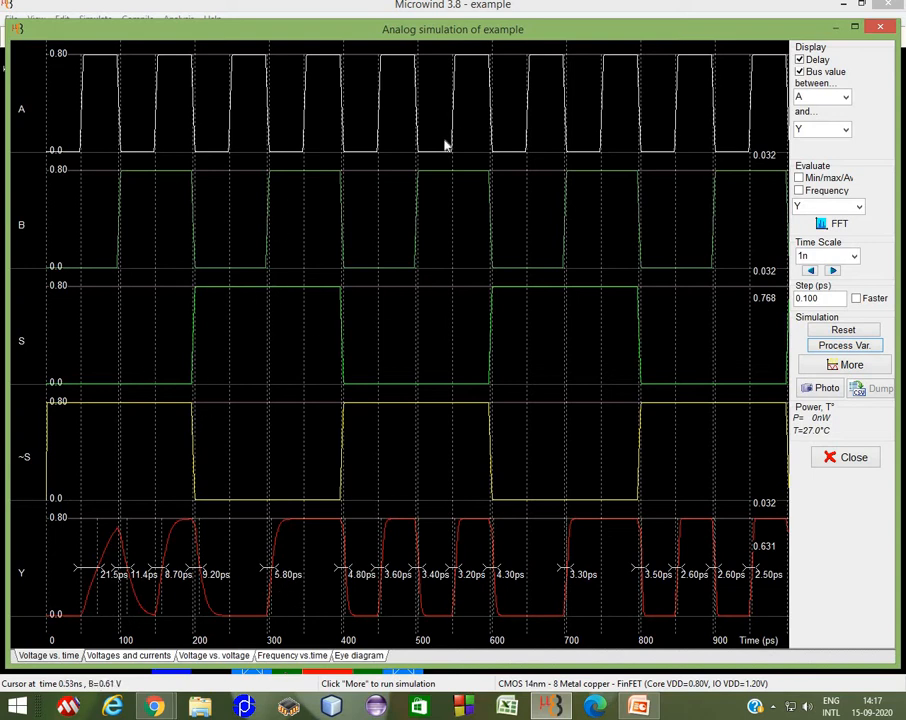
pyautogui.click(855, 28)
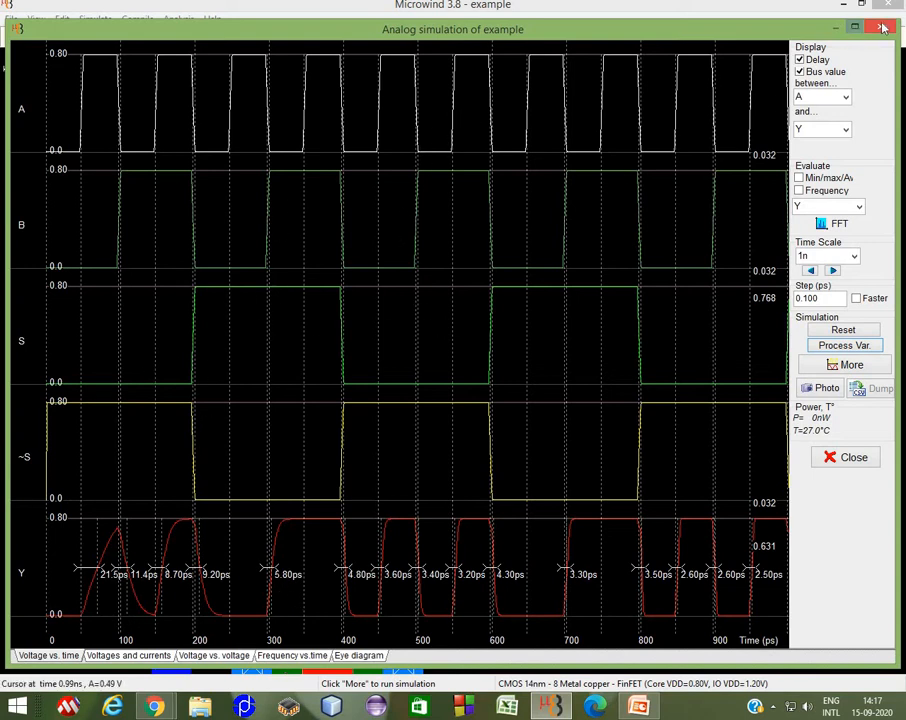
pyautogui.click(885, 27)
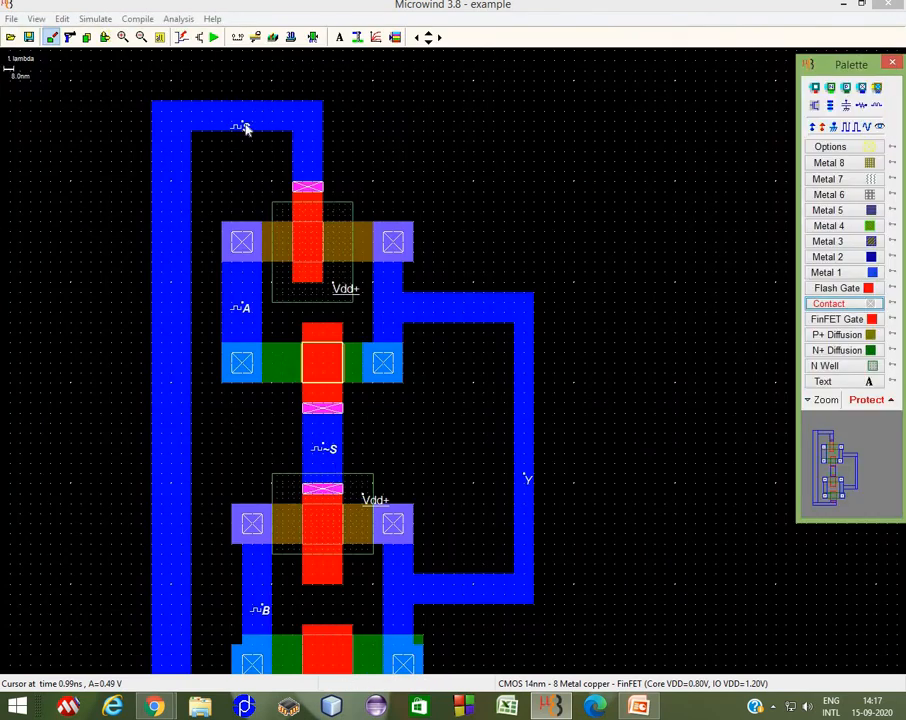
# Step: Rename the clock label on the top Metal 1 bar to ~S
pyautogui.click(245, 128)
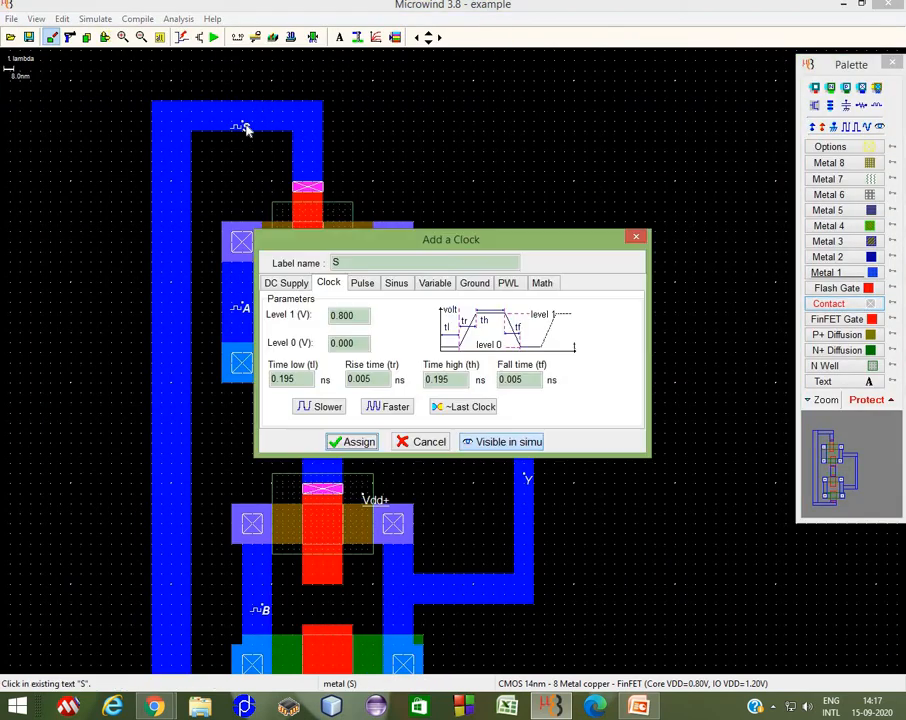
pyautogui.click(336, 263)
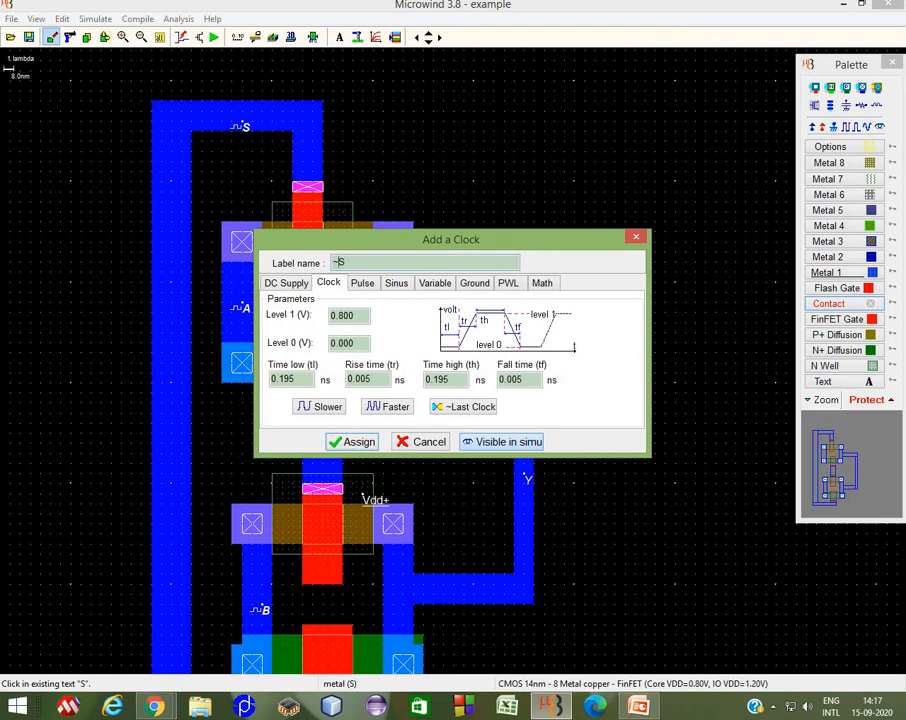
pyautogui.write('~')
pyautogui.click(337, 445)
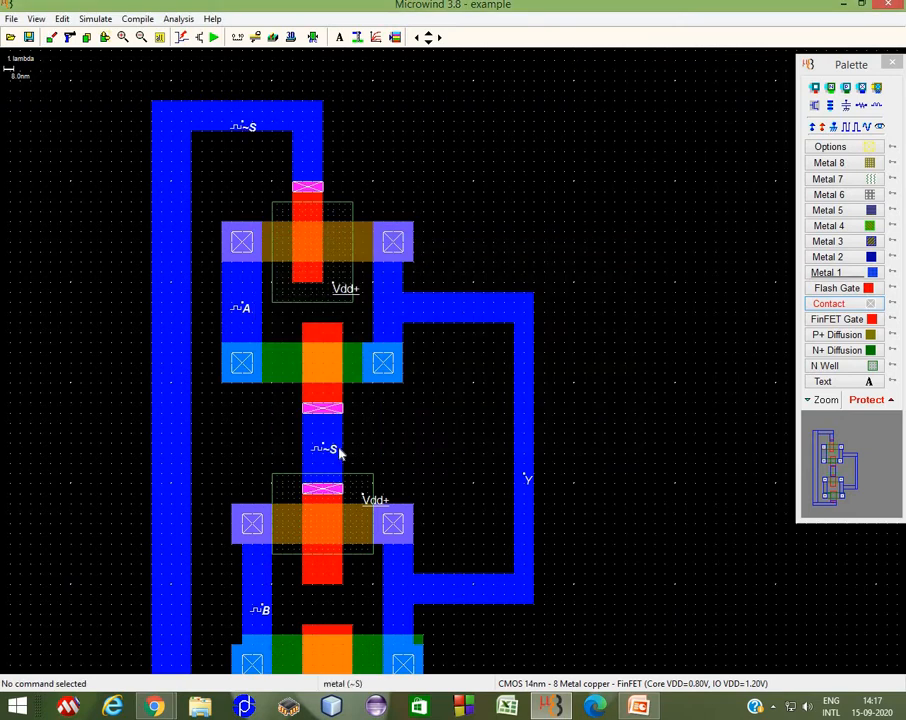
# Step: Rename the inverted clock label between the middle gates to S
pyautogui.click(332, 452)
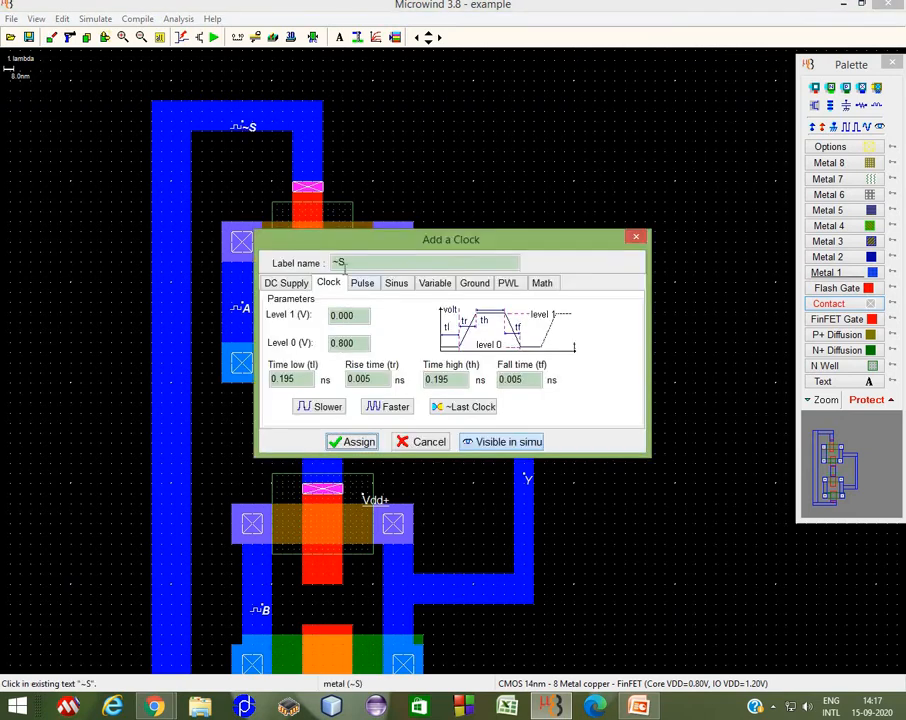
pyautogui.click(342, 261)
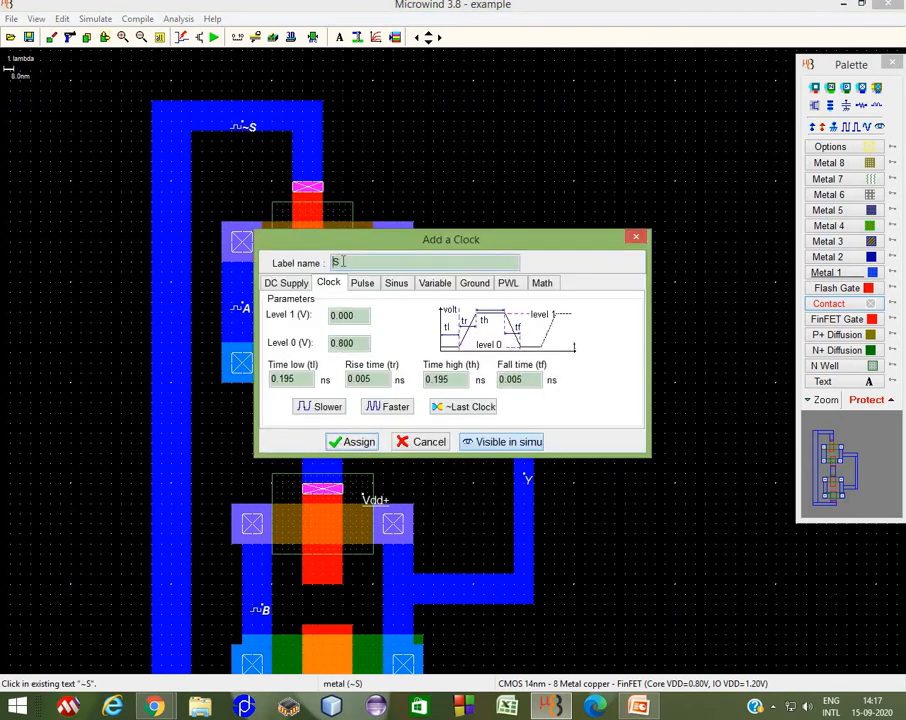
pyautogui.click(346, 441)
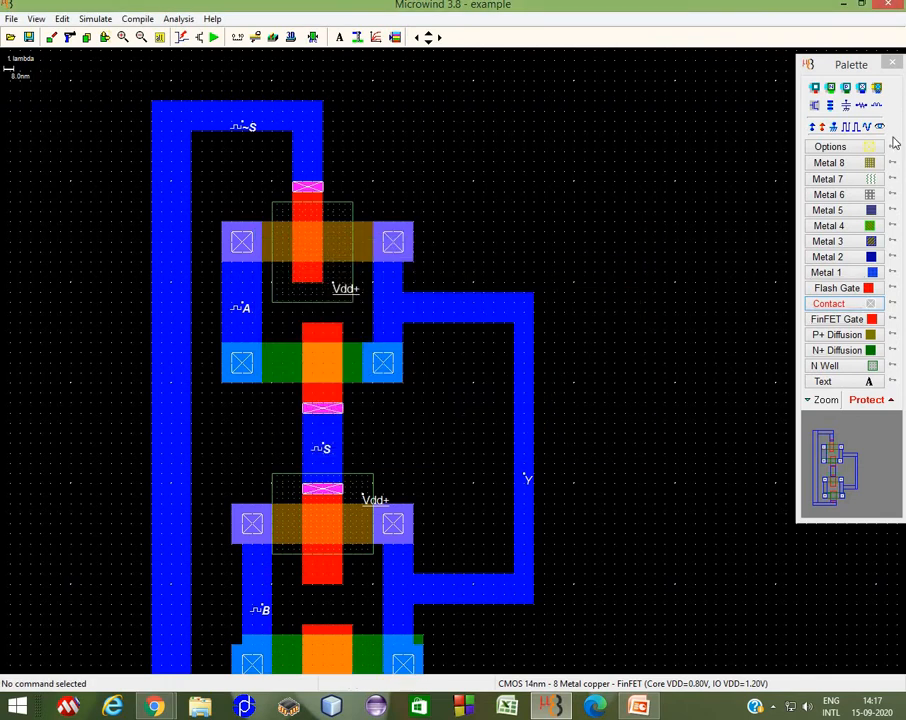
# Step: Rerun the analog simulation, dismiss the warning, and shift the time scale to inspect the waveforms
pyautogui.click(212, 37)
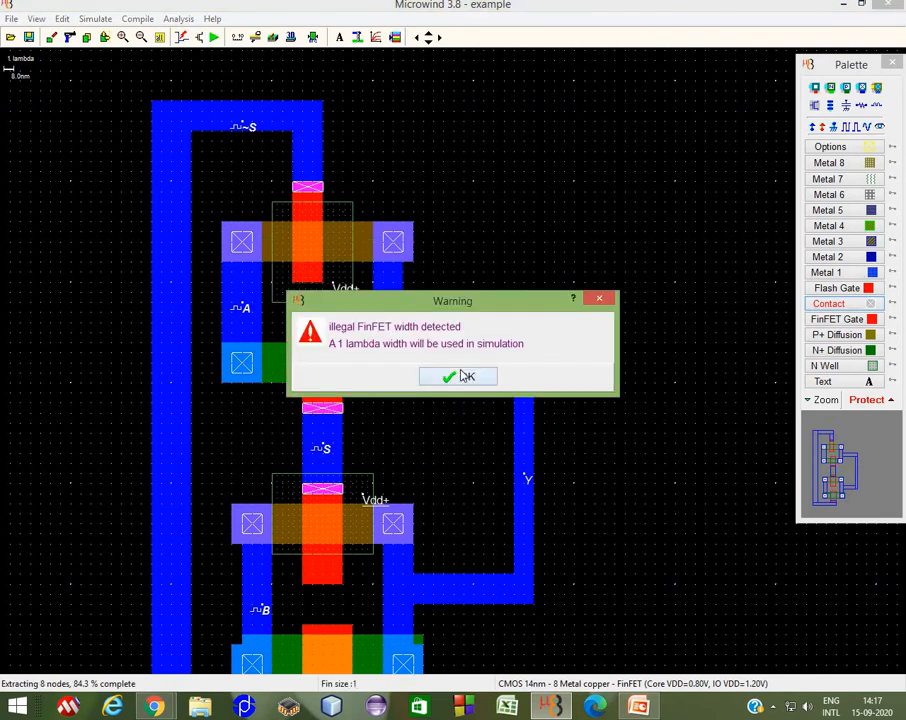
pyautogui.click(465, 376)
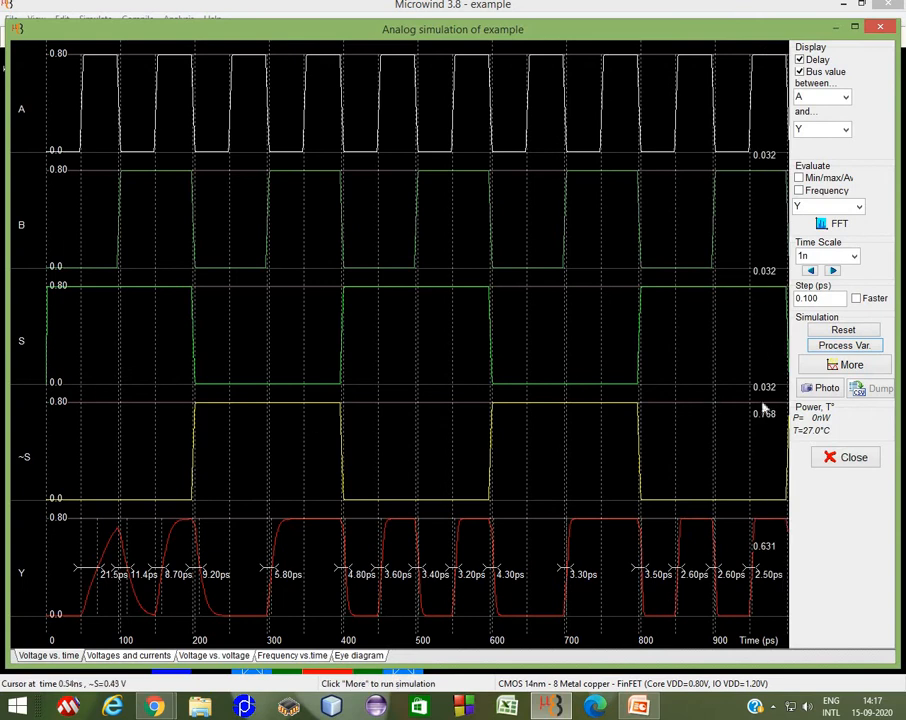
pyautogui.click(832, 271)
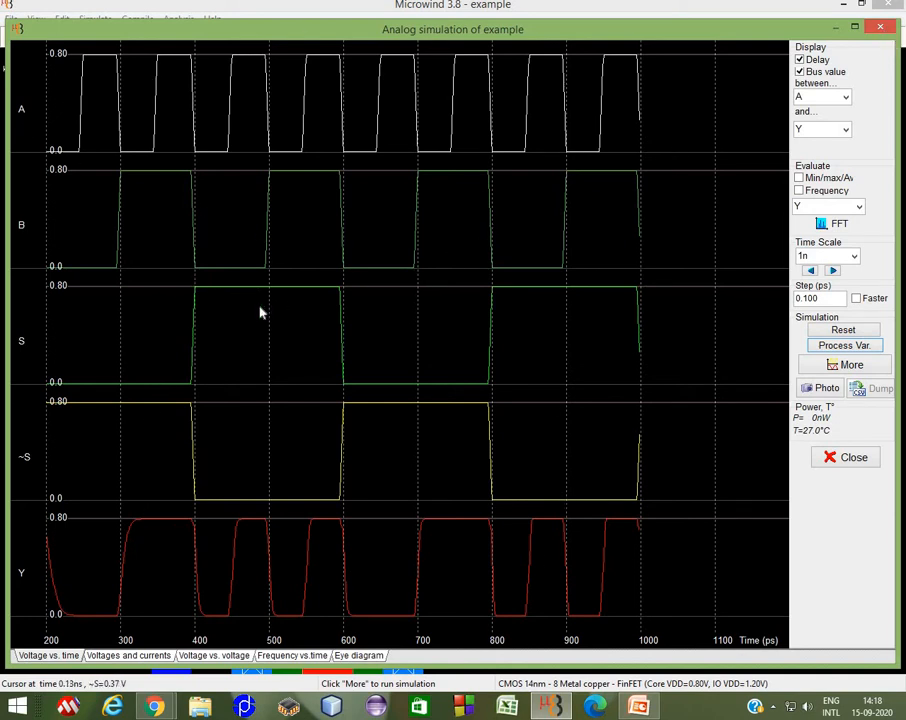
pyautogui.click(886, 29)
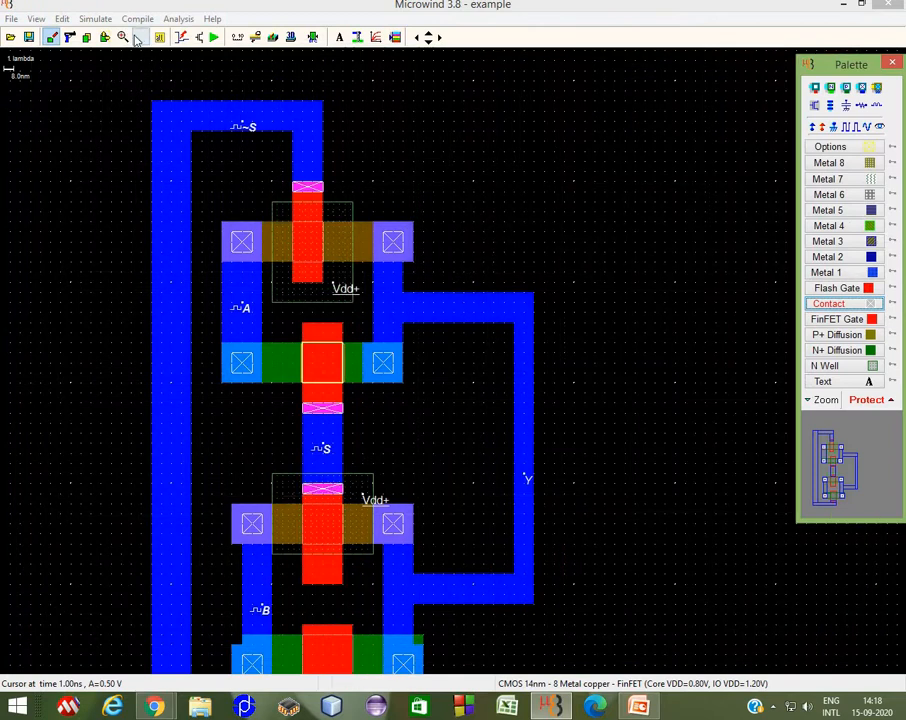
# Step: Fit the layout to the window and view it in the 3D package viewer with the demo rotation
pyautogui.click(159, 37)
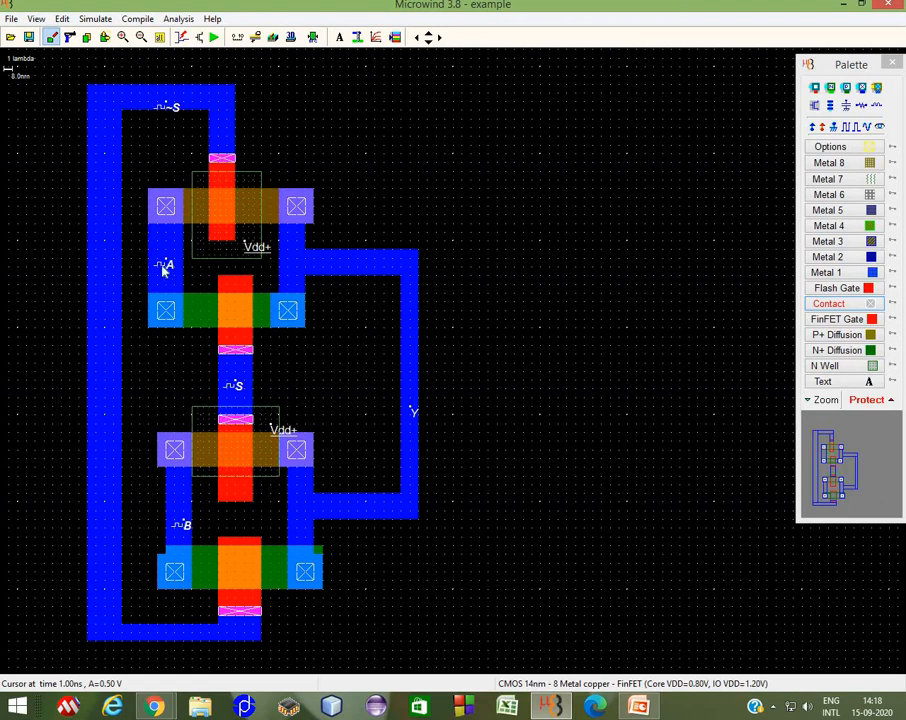
pyautogui.click(296, 41)
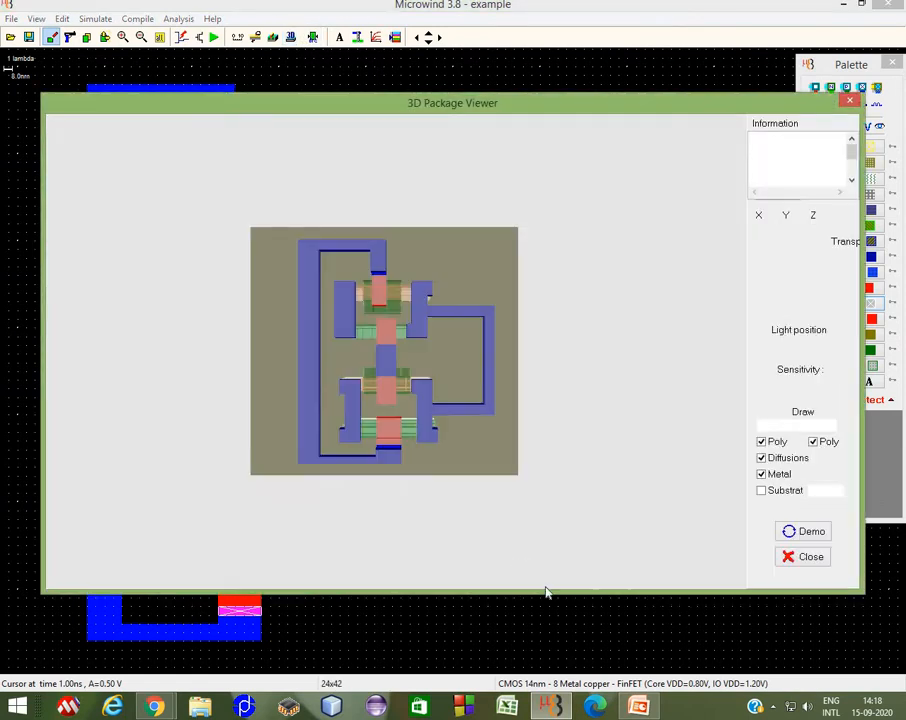
pyautogui.click(805, 536)
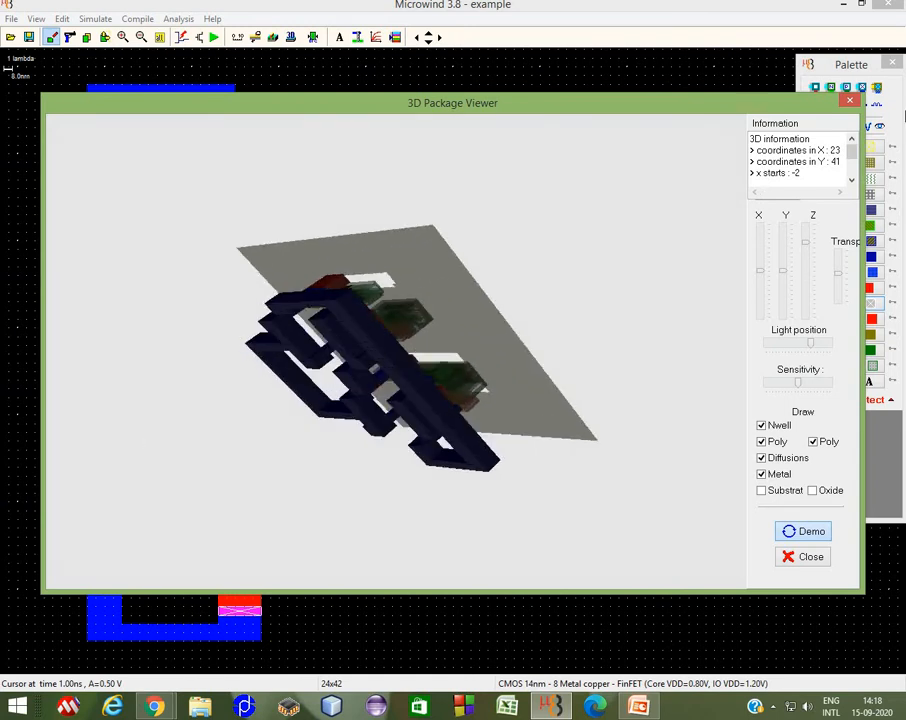
pyautogui.click(853, 101)
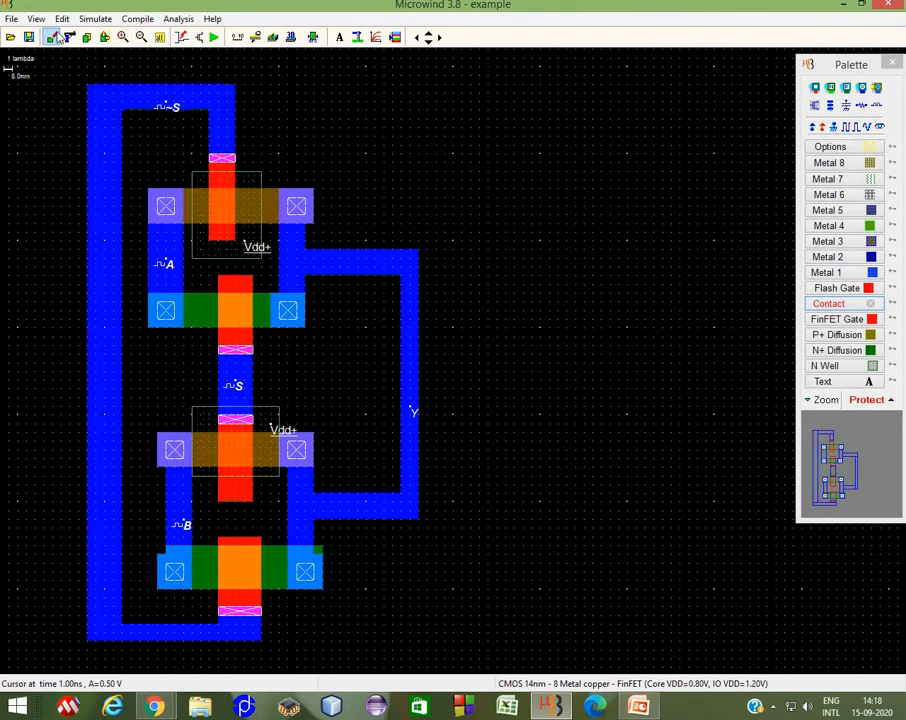
# Step: Start a new layout without saving the current one
pyautogui.click(11, 19)
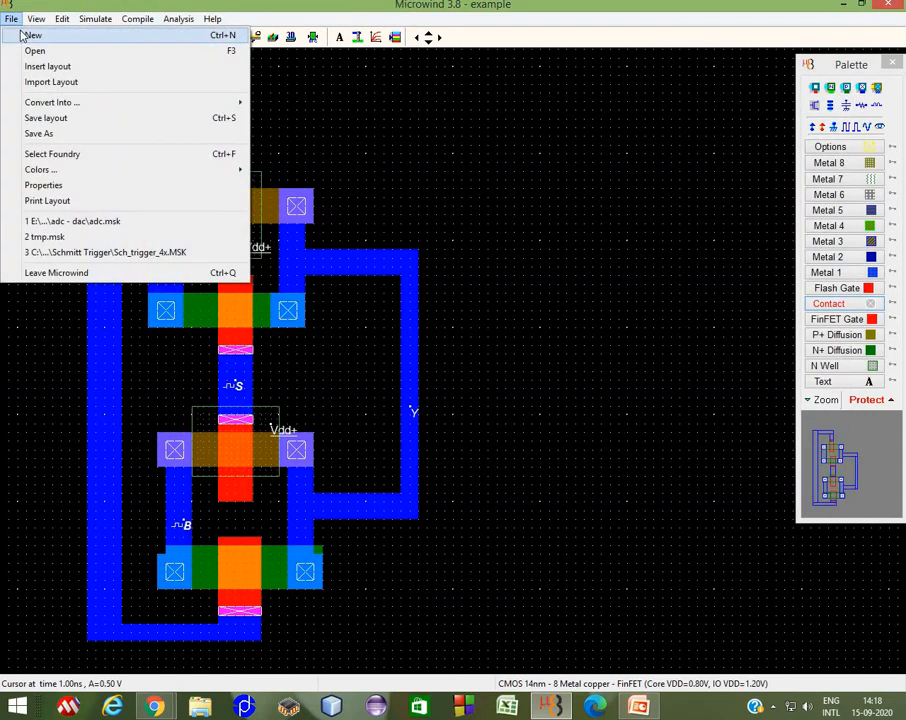
pyautogui.click(23, 41)
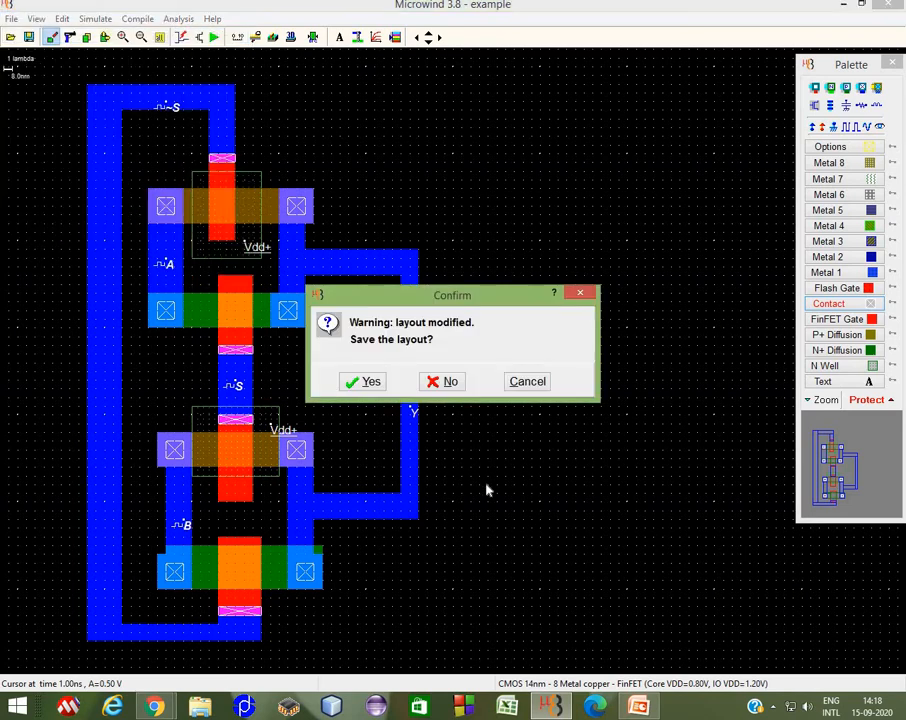
pyautogui.click(450, 383)
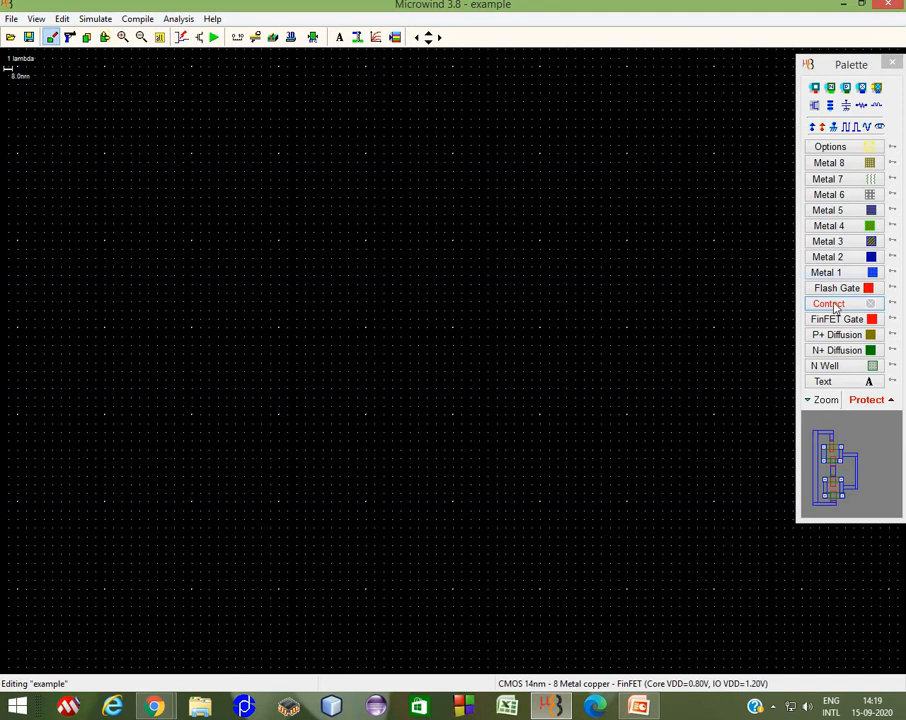
# Step: Draw a P+ diffusion strip about 43 x 4 lambda and an N+ diffusion strip about 45 x 4 lambda below it
pyautogui.click(845, 337)
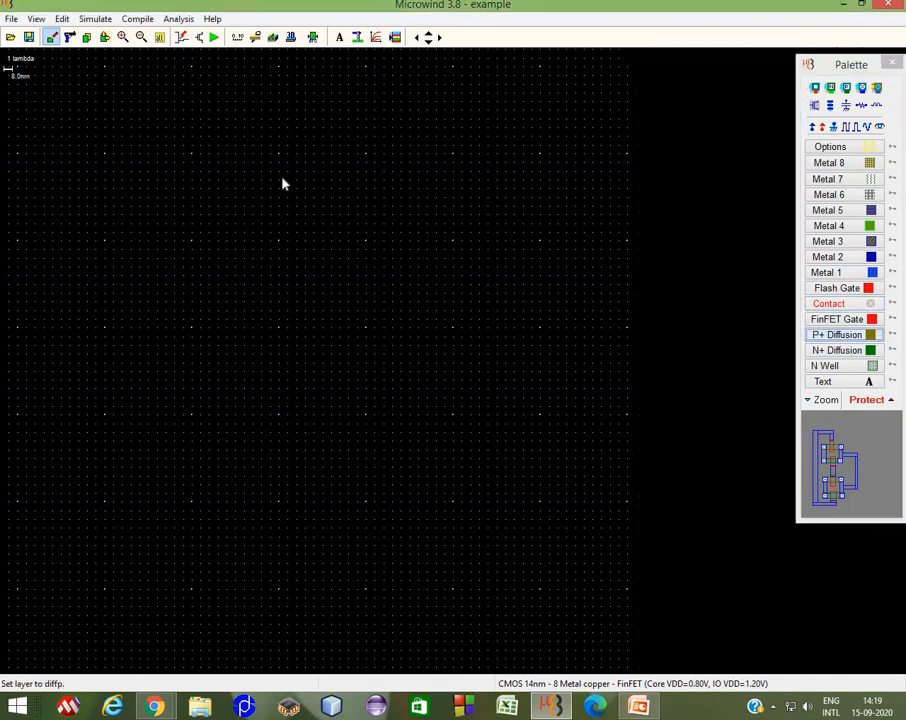
pyautogui.moveTo(209, 154); pyautogui.dragTo(588, 196)
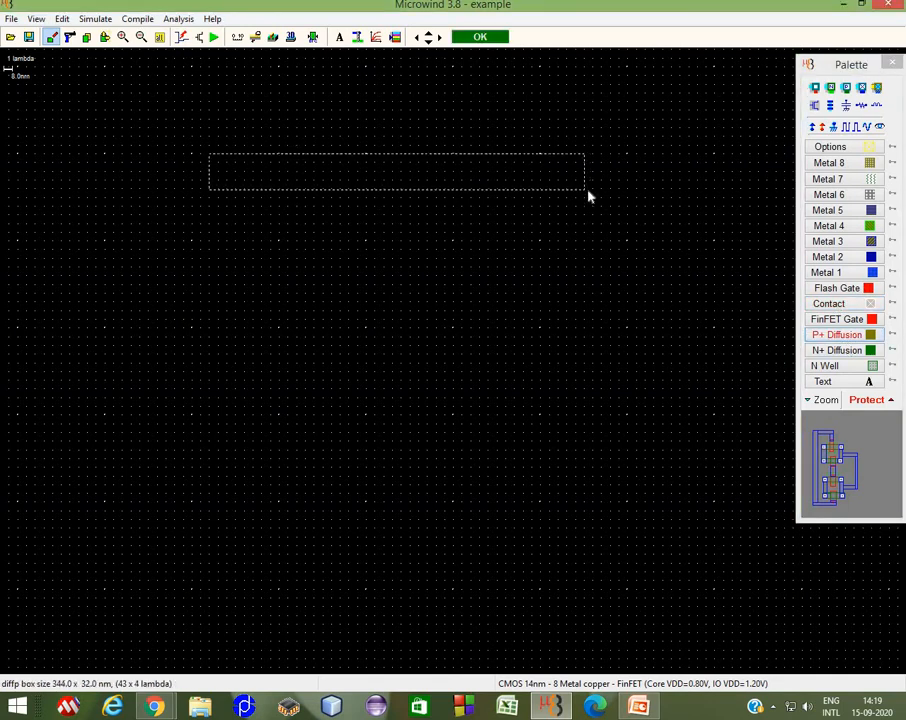
pyautogui.click(838, 350)
pyautogui.moveTo(217, 461); pyautogui.dragTo(610, 501)
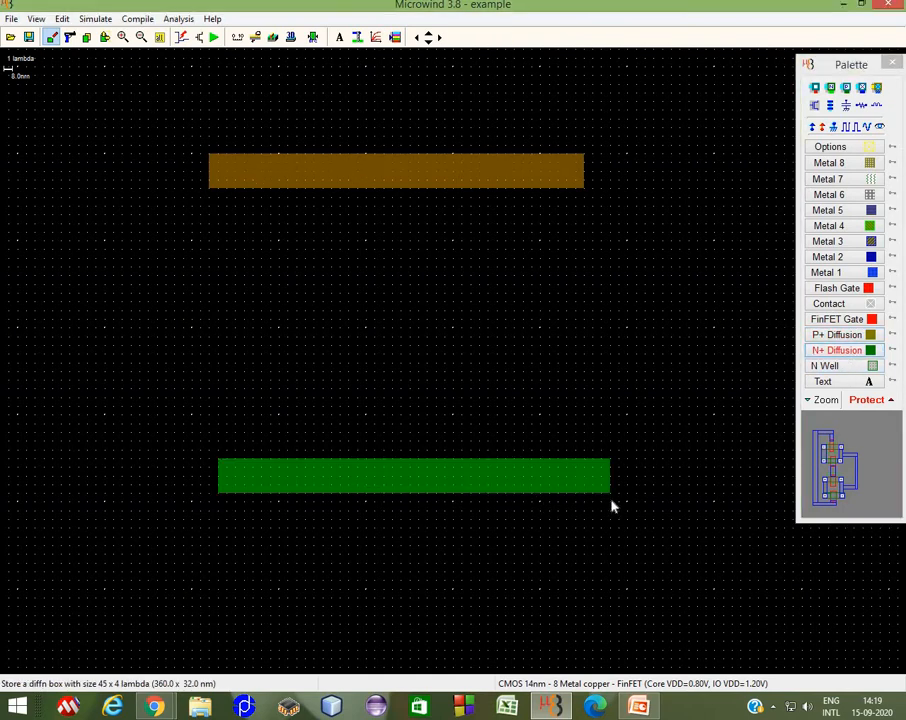
# Step: Draw a vertical FinFET gate about 3 x 46 lambda crossing both diffusion strips near their left ends
pyautogui.click(838, 319)
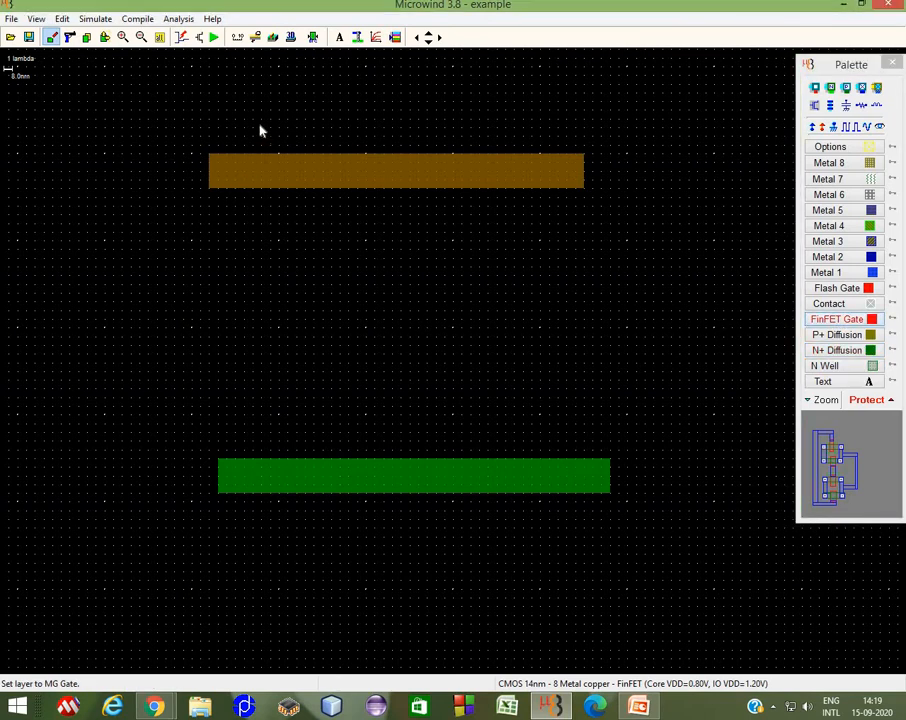
pyautogui.moveTo(261, 129); pyautogui.dragTo(291, 538)
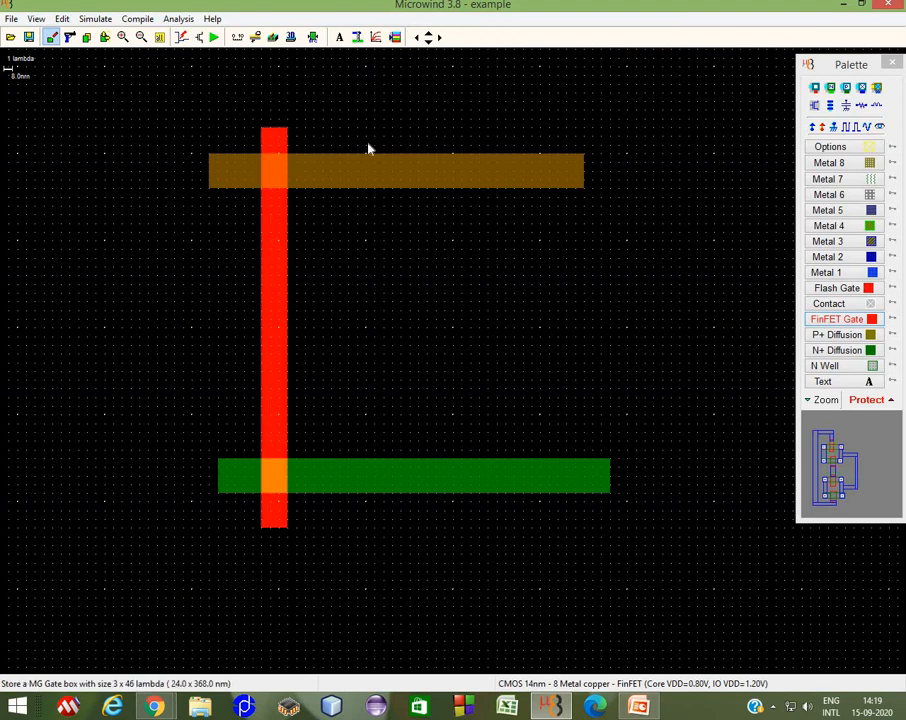
# Step: Draw three more vertical FinFET gates, each about 3–4 x 46 lambda, crossing both diffusion strips at even spacing
pyautogui.moveTo(366, 128); pyautogui.dragTo(402, 541)
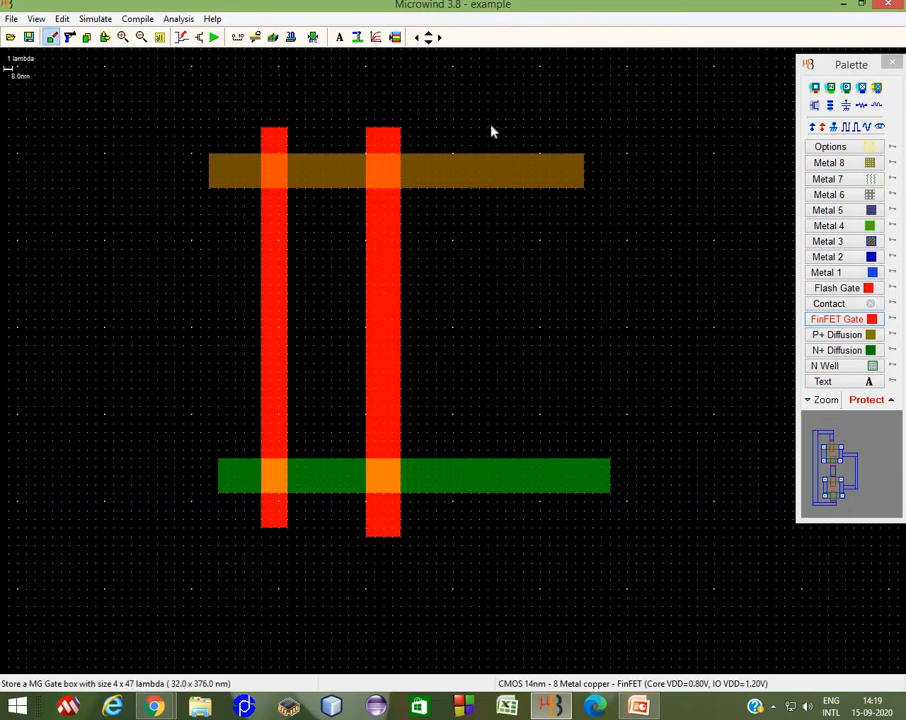
pyautogui.moveTo(489, 128); pyautogui.dragTo(518, 540)
pyautogui.moveTo(568, 131); pyautogui.dragTo(596, 536)
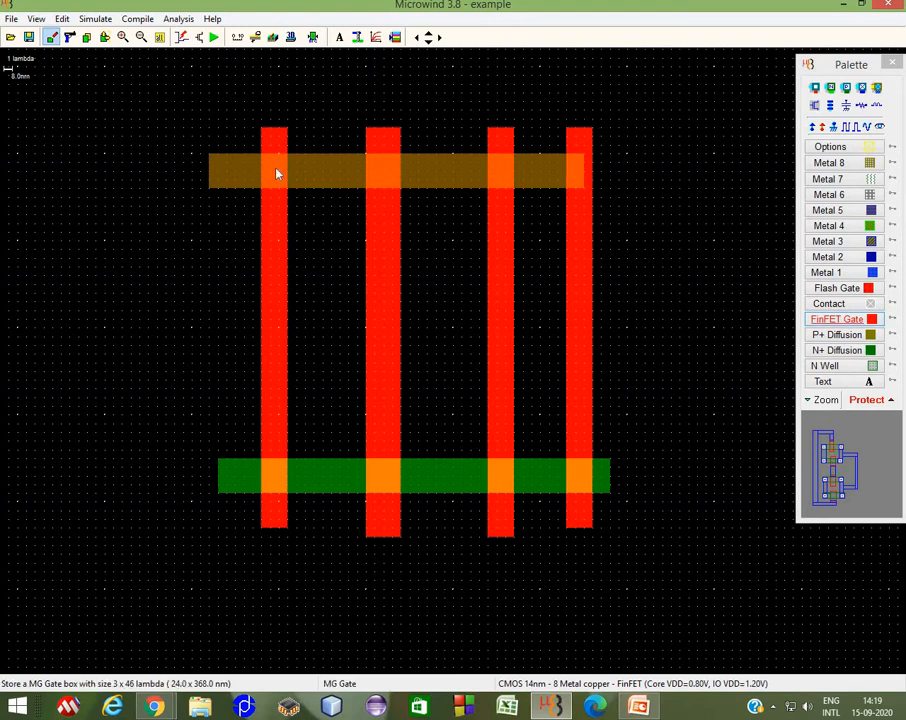
# Step: Stretch the P+ strip's right end to match the N+ strip and resize the rightmost gate to 3 x 46 lambda
pyautogui.click(104, 37)
pyautogui.click(566, 176)
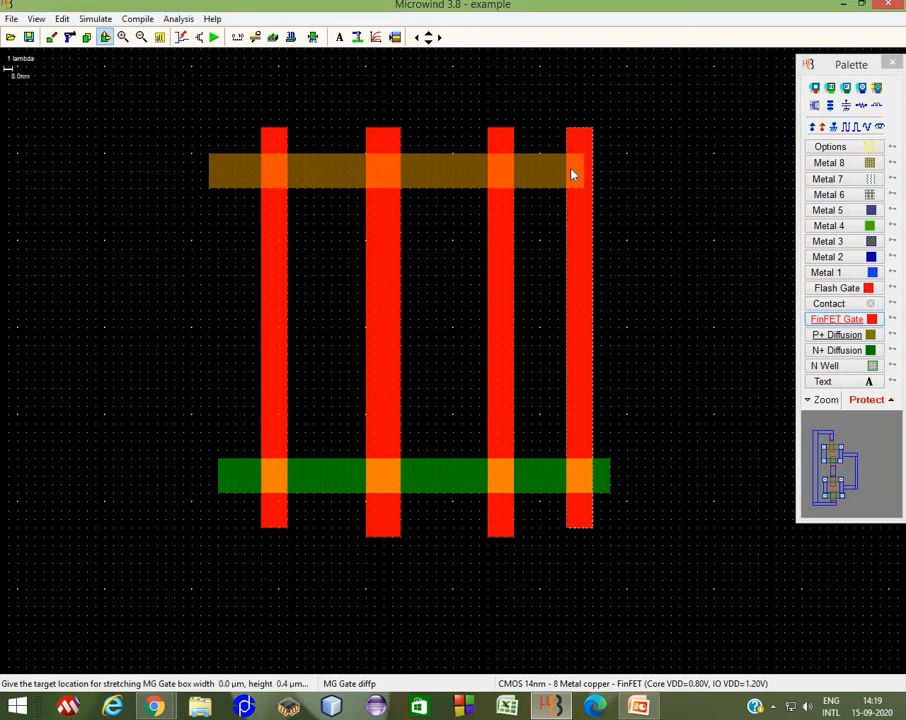
pyautogui.click(563, 180)
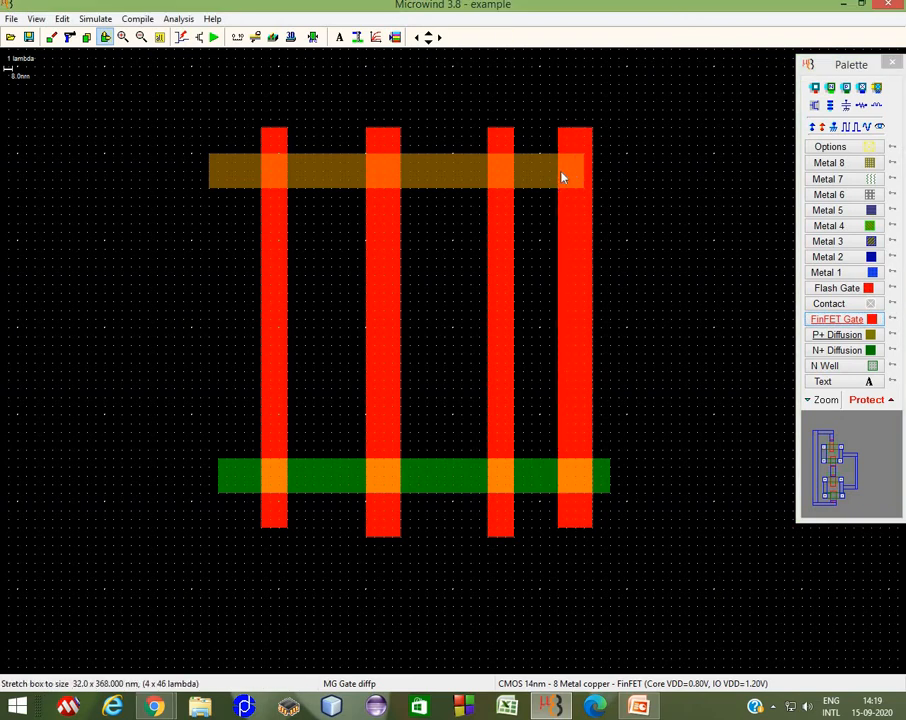
pyautogui.click(550, 176)
pyautogui.click(540, 177)
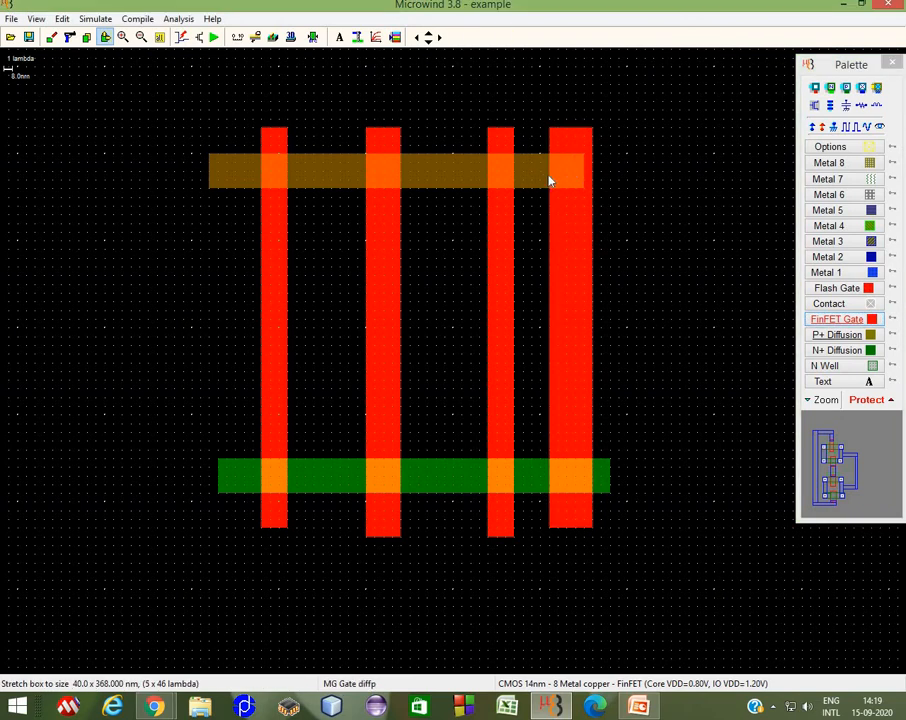
pyautogui.click(548, 180)
pyautogui.click(598, 180)
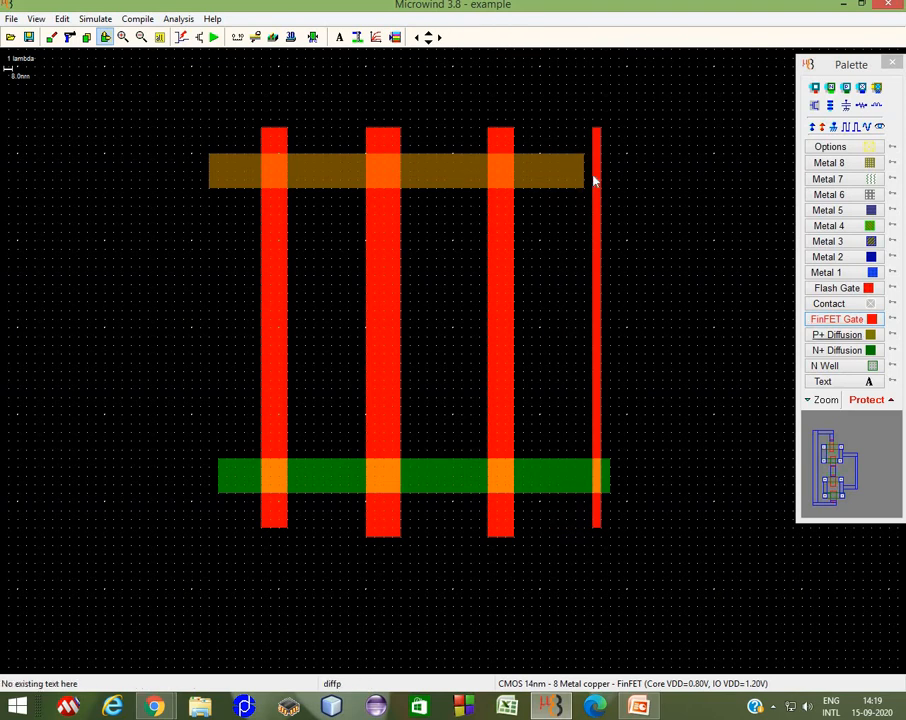
pyautogui.click(594, 180)
pyautogui.click(606, 178)
pyautogui.click(576, 190)
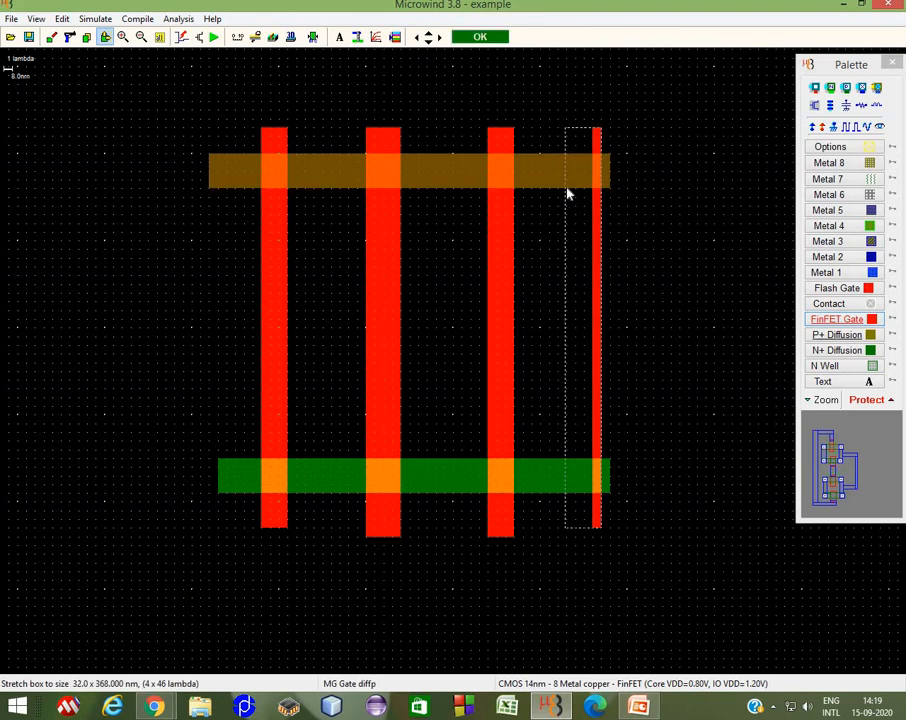
pyautogui.click(566, 193)
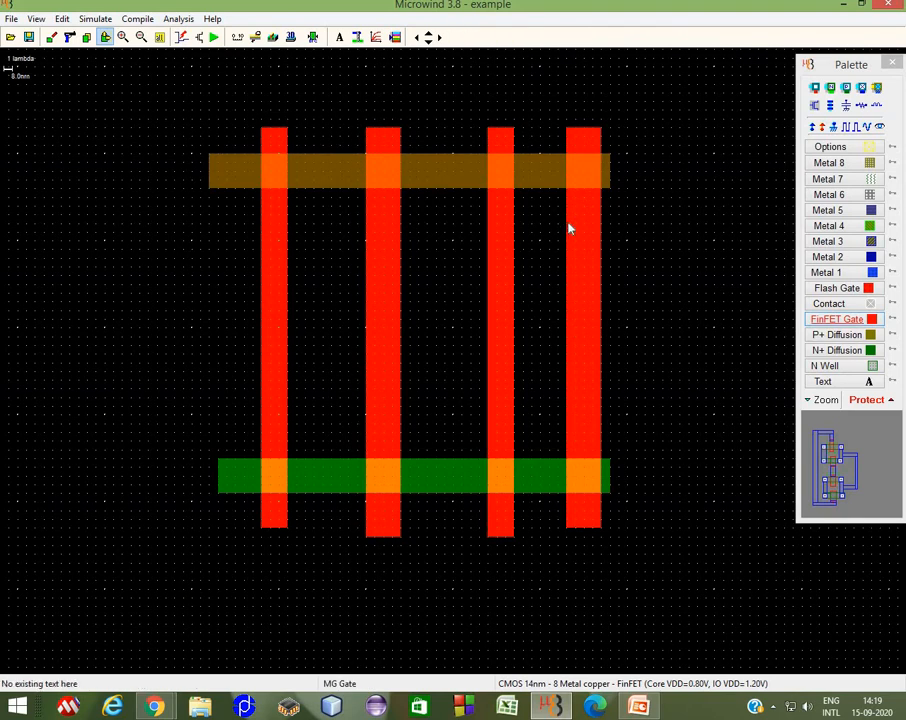
pyautogui.click(568, 228)
pyautogui.click(578, 226)
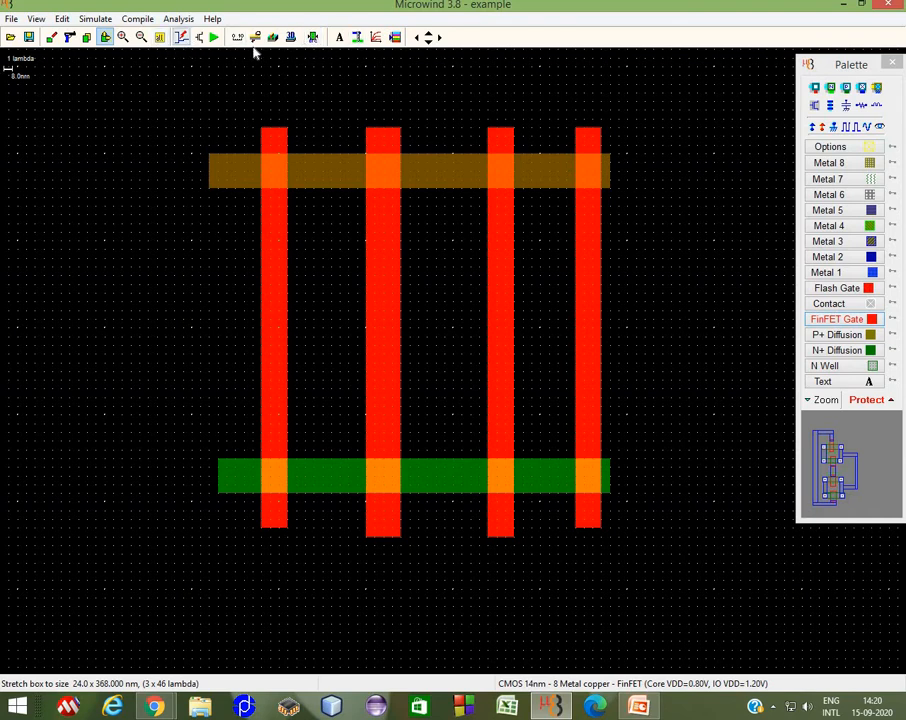
# Step: Draw a new P+ diffusion strip about 11 x 3 lambda and an N+ strip 15 x 5 lambda to the right
pyautogui.click(440, 38)
pyautogui.click(440, 38)
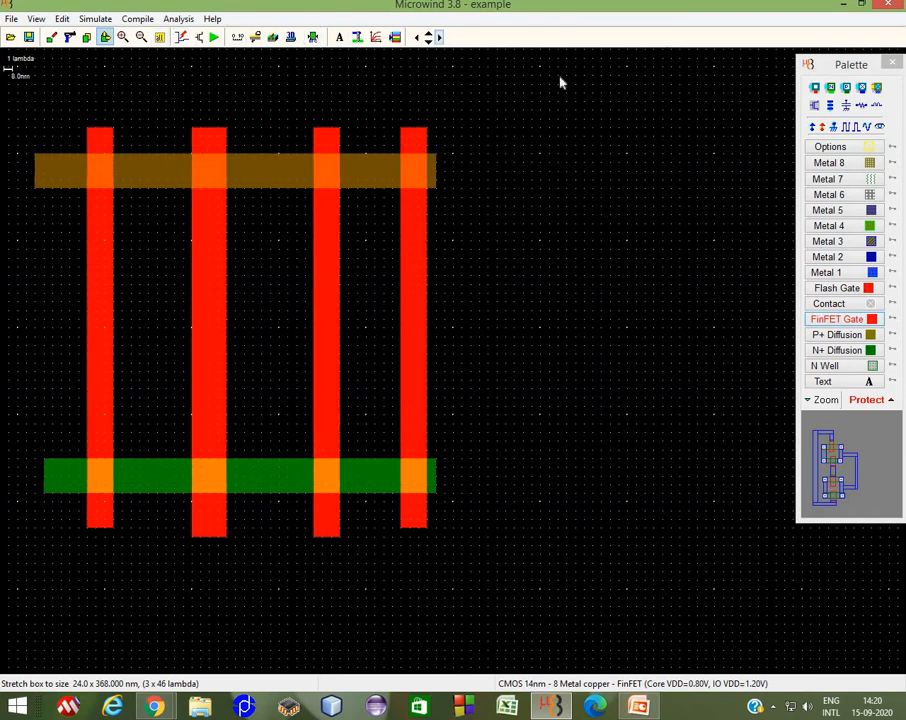
pyautogui.click(836, 334)
pyautogui.moveTo(619, 155); pyautogui.dragTo(714, 181)
pyautogui.click(840, 365)
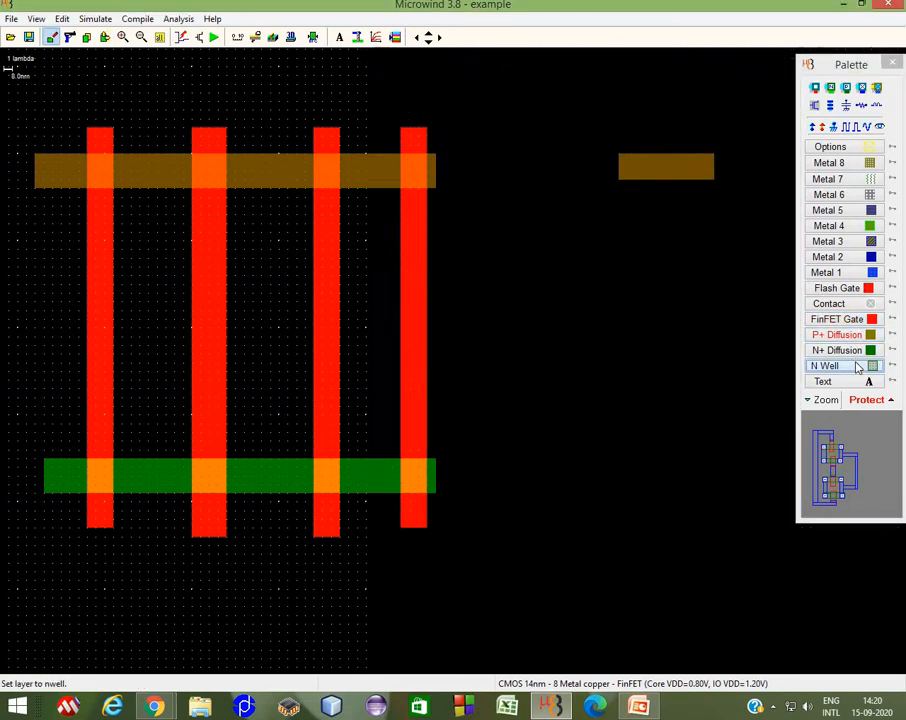
pyautogui.click(849, 351)
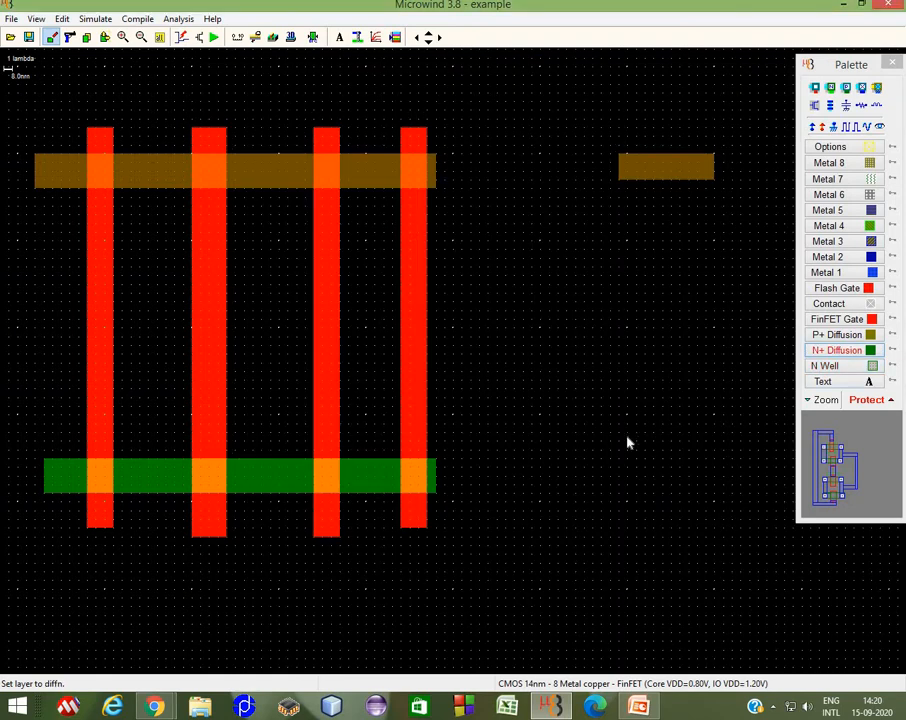
pyautogui.moveTo(619, 441); pyautogui.dragTo(750, 484)
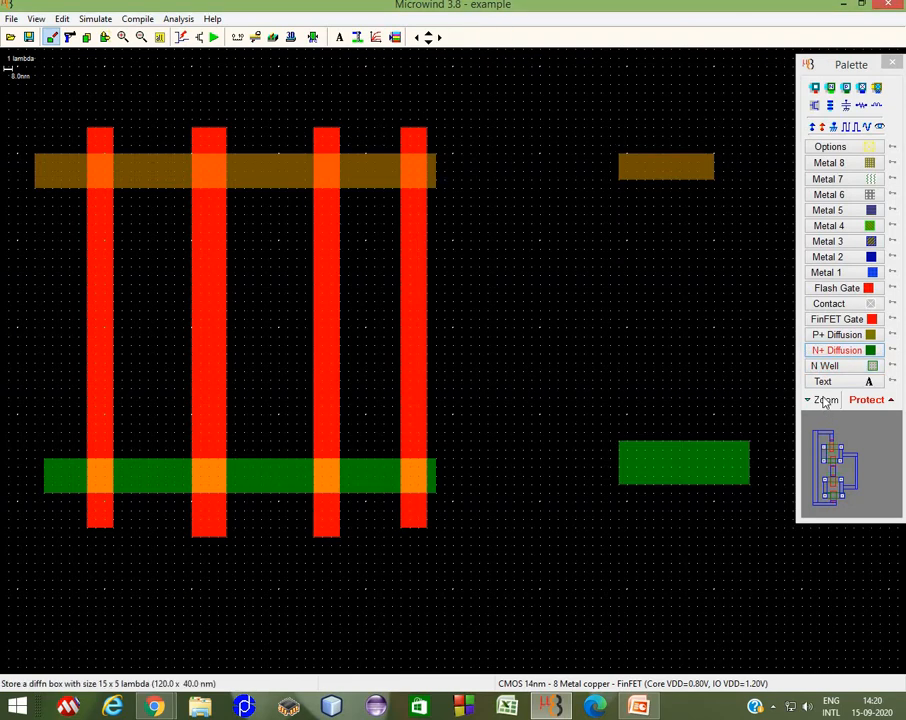
# Step: Draw a vertical FinFET gate about 4 x 42 lambda crossing both new diffusion strips
pyautogui.click(845, 336)
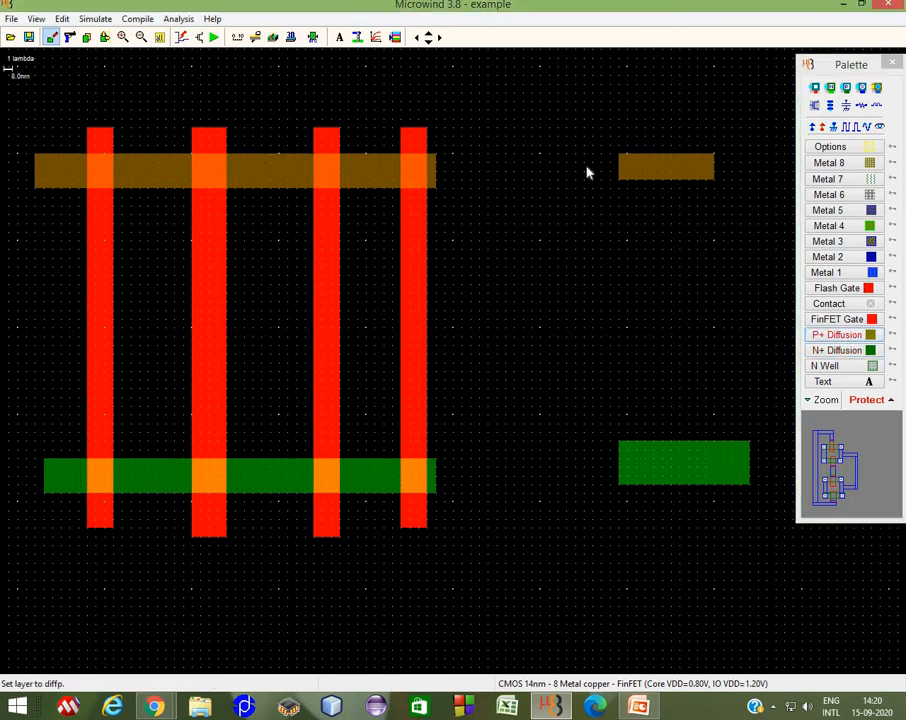
pyautogui.click(837, 319)
pyautogui.moveTo(636, 146); pyautogui.dragTo(675, 511)
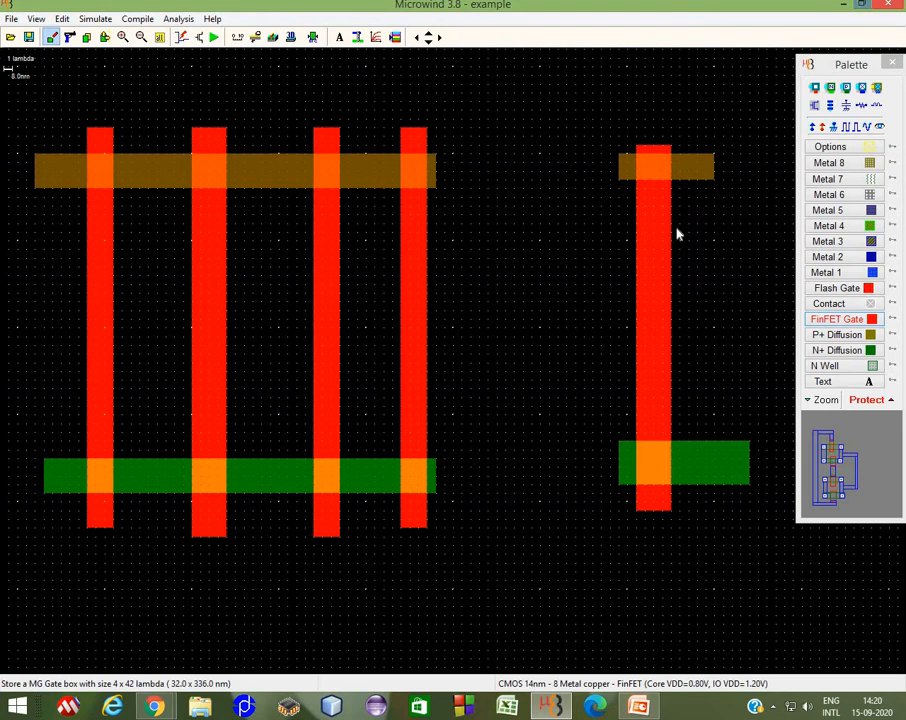
# Step: Draw a vertical Metal 1 strip joining the right ends of the new P+ and N+ strips
pyautogui.click(857, 271)
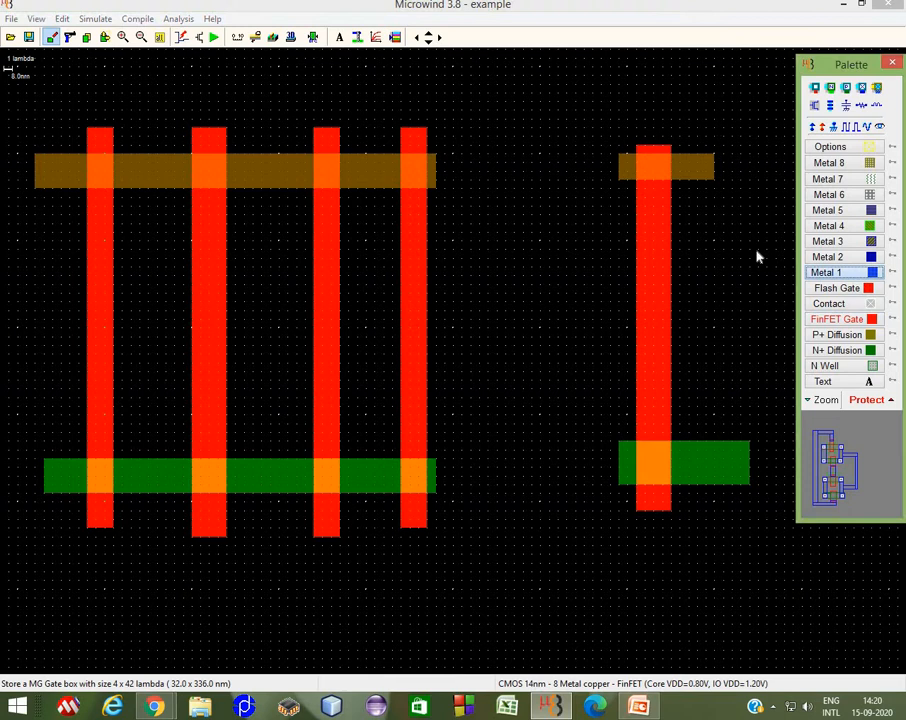
pyautogui.click(688, 155)
pyautogui.moveTo(726, 228); pyautogui.dragTo(716, 488)
# Step: Add a visible label named Y to the vertical Metal 1 strip
pyautogui.click(879, 127)
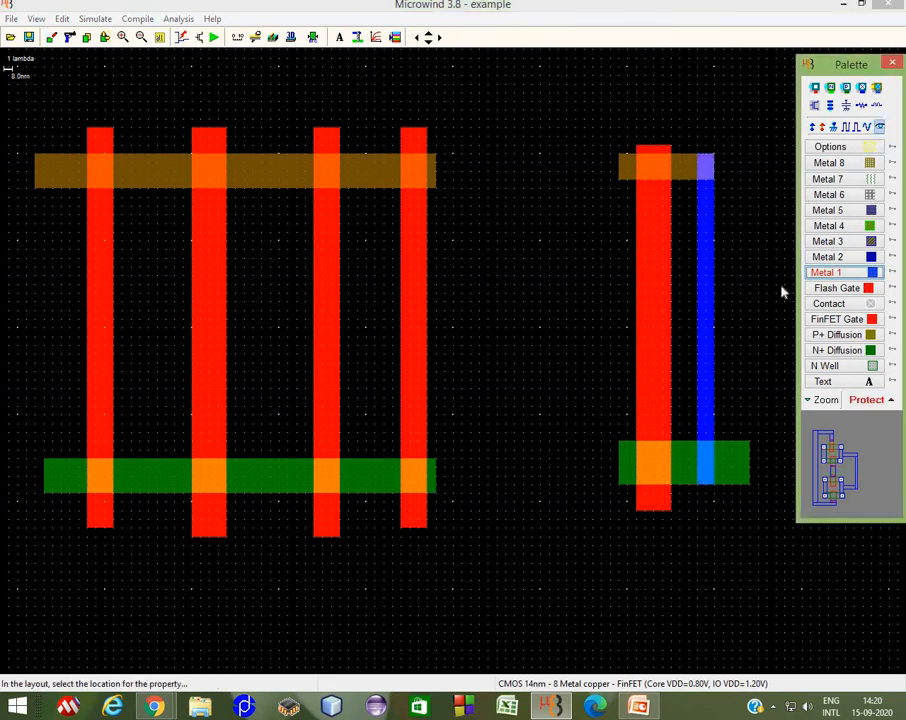
pyautogui.click(704, 329)
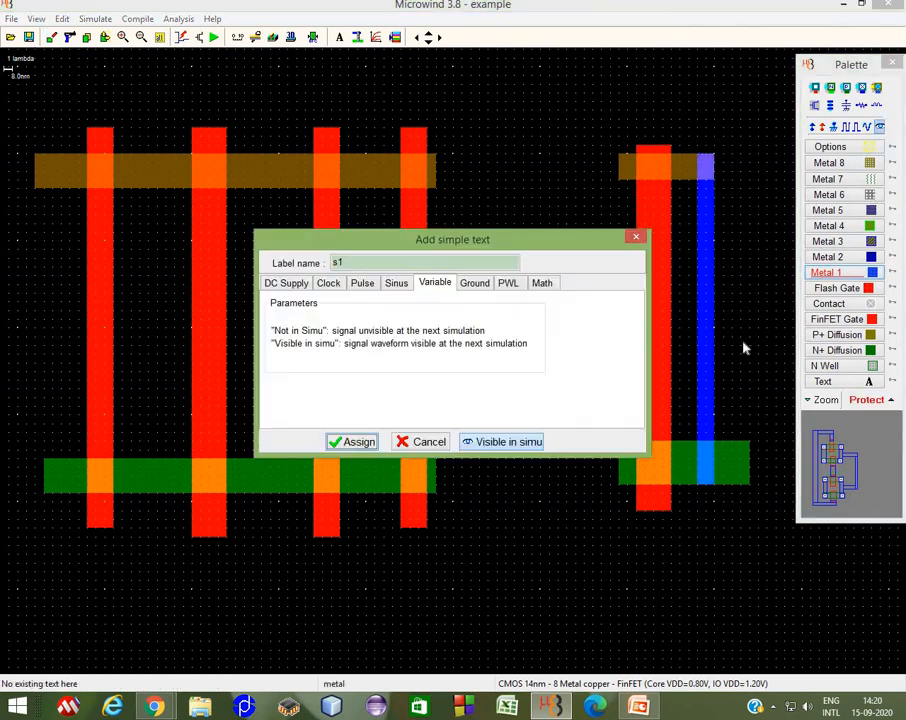
pyautogui.moveTo(349, 261); pyautogui.dragTo(286, 264)
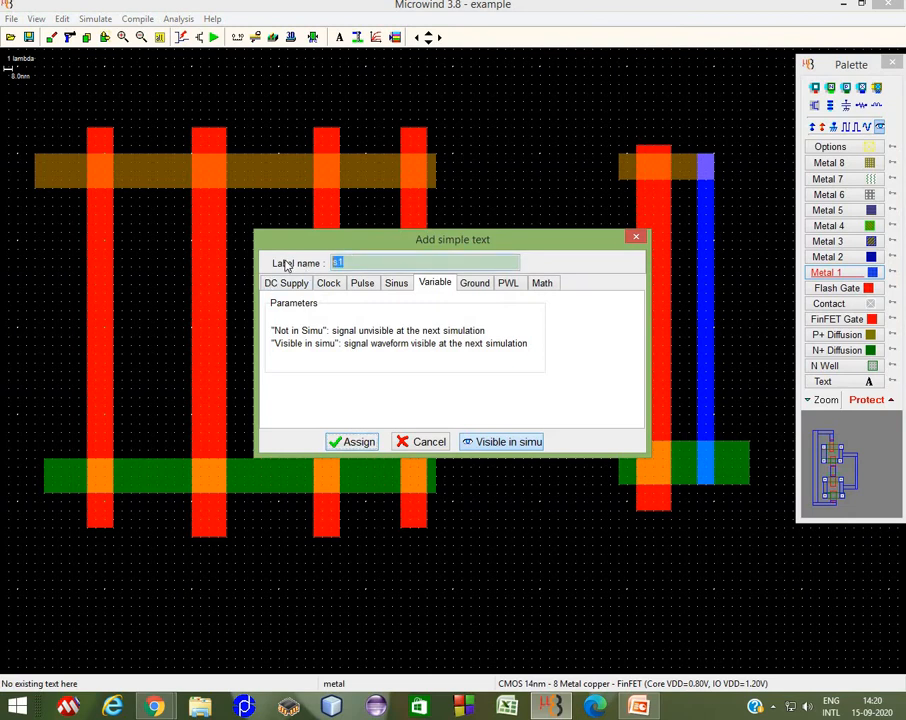
pyautogui.write('Y')
pyautogui.click(355, 441)
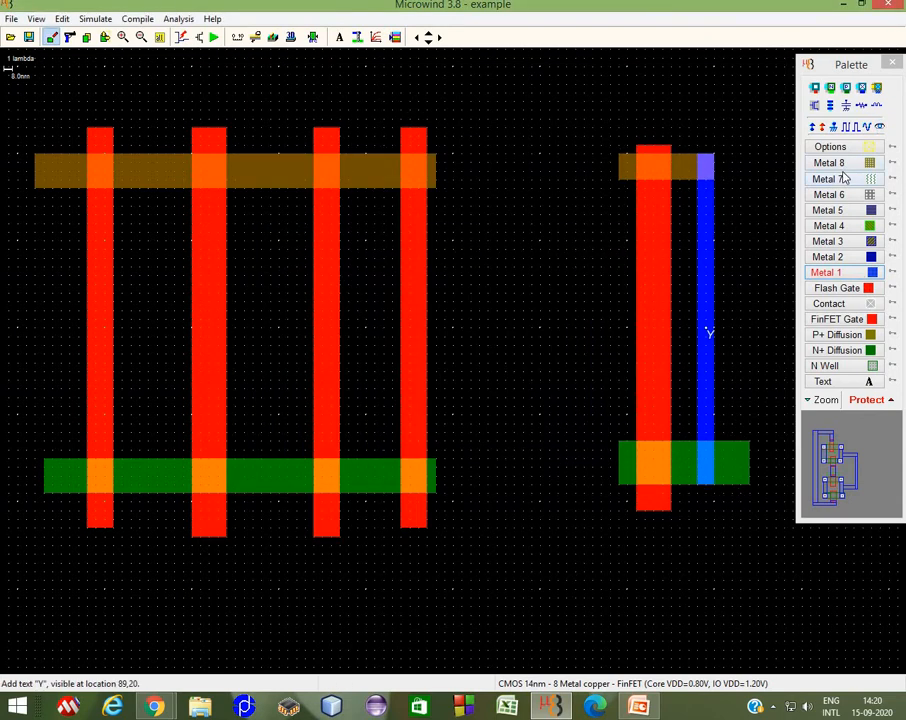
# Step: Stretch the left ends of the new P+ and N+ strips further left
pyautogui.click(105, 37)
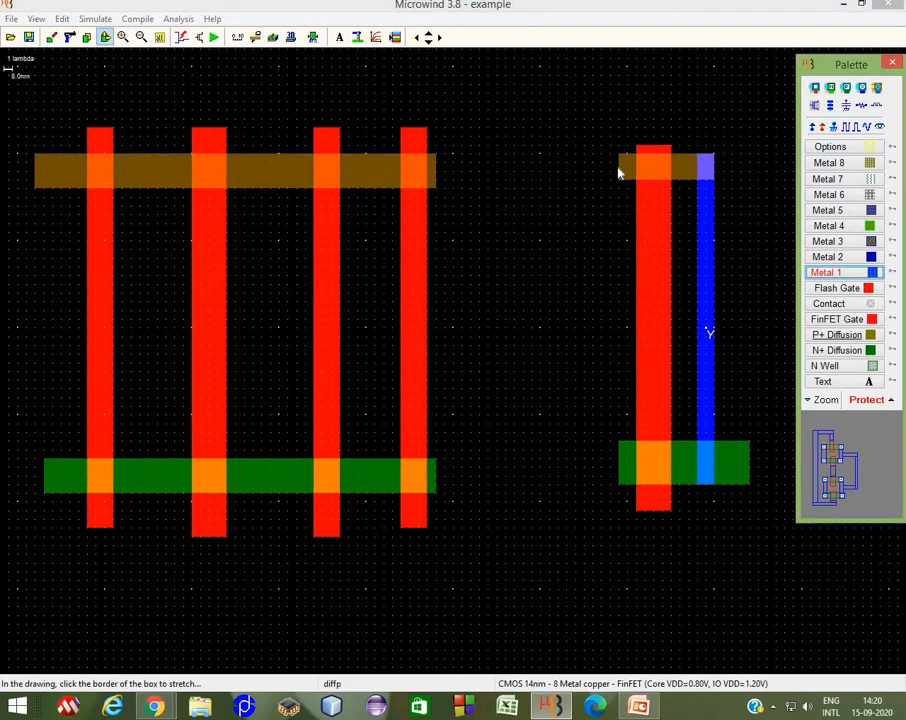
pyautogui.moveTo(619, 172); pyautogui.dragTo(576, 175)
pyautogui.moveTo(618, 466); pyautogui.dragTo(566, 467)
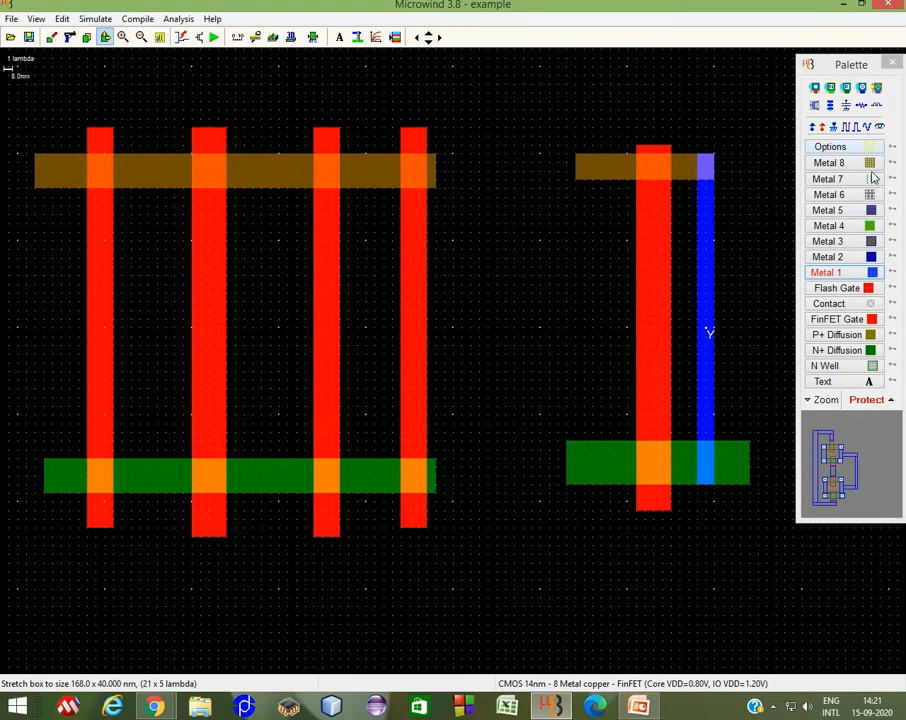
# Step: Draw short Metal 1 pieces on the left ends of the P+ strip (2 x 6 lambda) and N+ strip (3 x 9 lambda)
pyautogui.click(858, 275)
pyautogui.moveTo(592, 182); pyautogui.dragTo(575, 129)
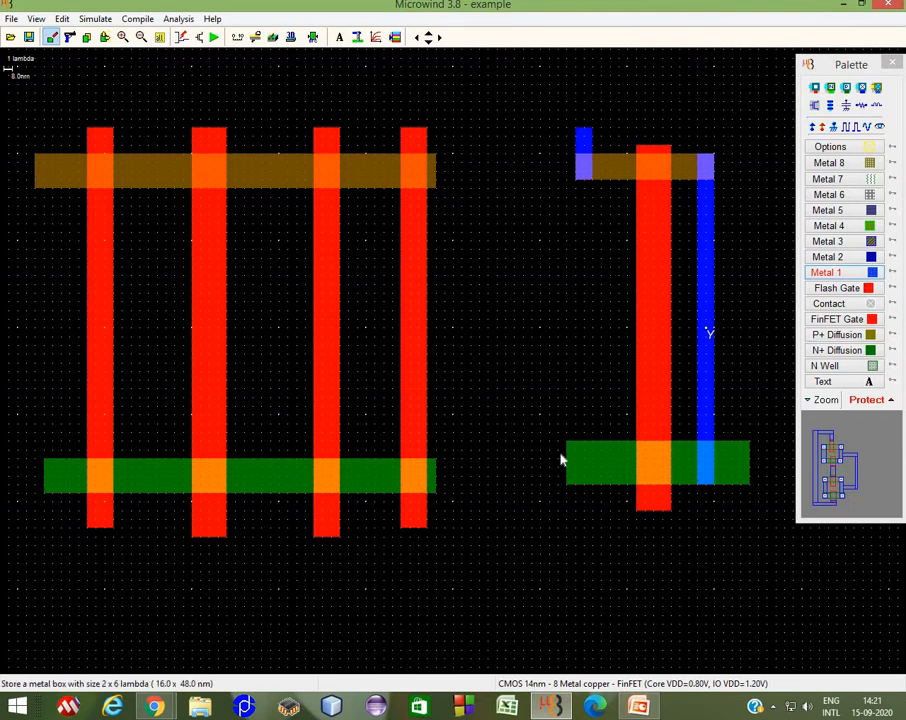
pyautogui.moveTo(567, 441); pyautogui.dragTo(612, 481)
# Step: Assign Vdd+ to the upper Metal 1 piece and Vss to the lower Metal 1 piece
pyautogui.click(813, 126)
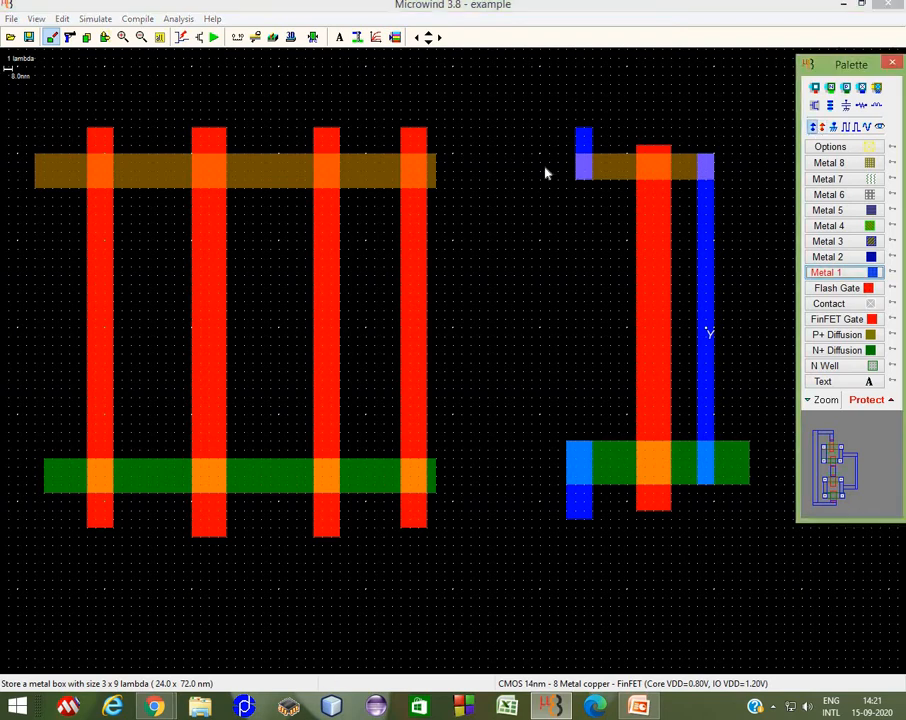
pyautogui.click(582, 142)
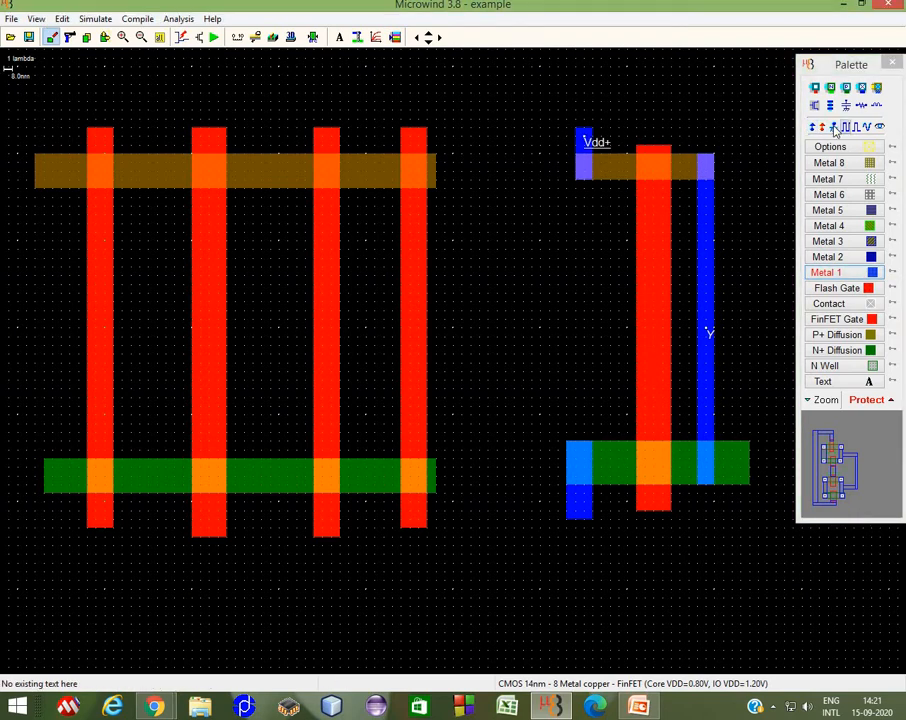
pyautogui.click(572, 510)
# Step: Draw an N well around the new P+ strip and assign Vdd+ to it
pyautogui.click(825, 365)
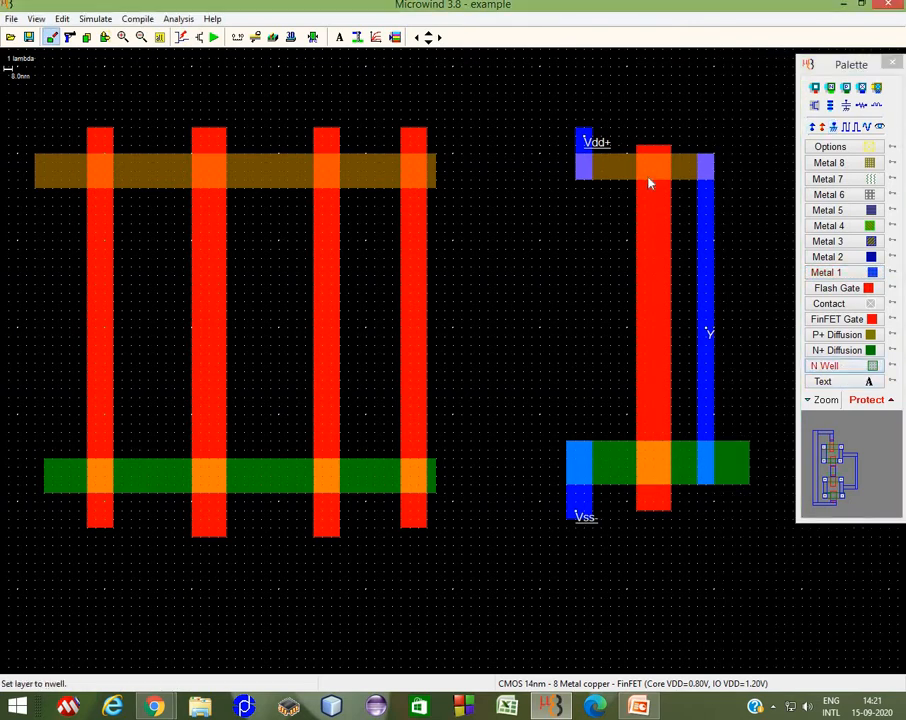
pyautogui.moveTo(619, 130); pyautogui.dragTo(732, 214)
pyautogui.click(813, 127)
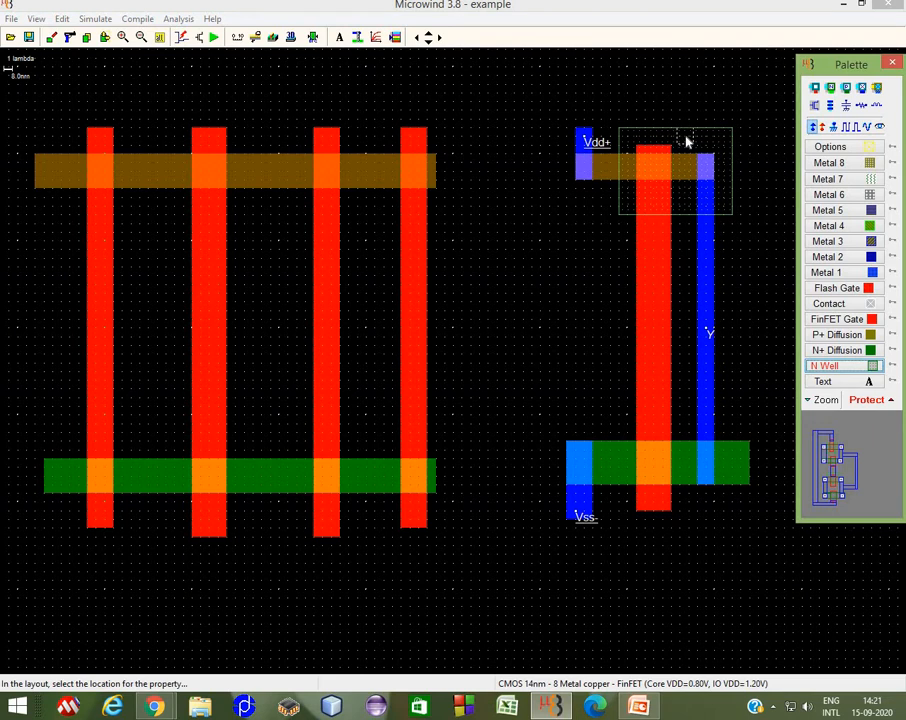
pyautogui.click(718, 141)
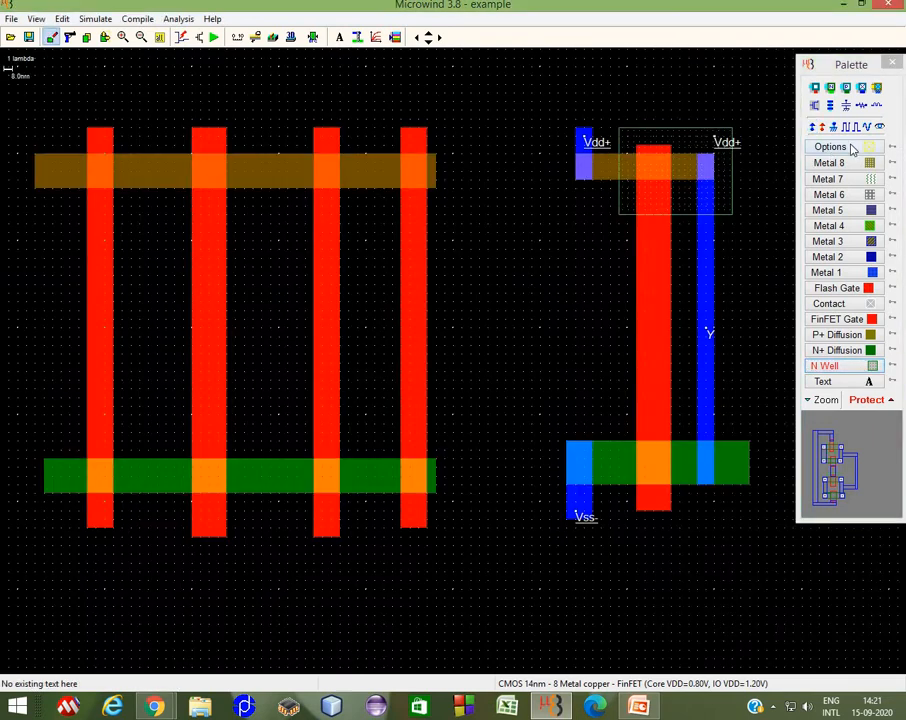
pyautogui.click(830, 89)
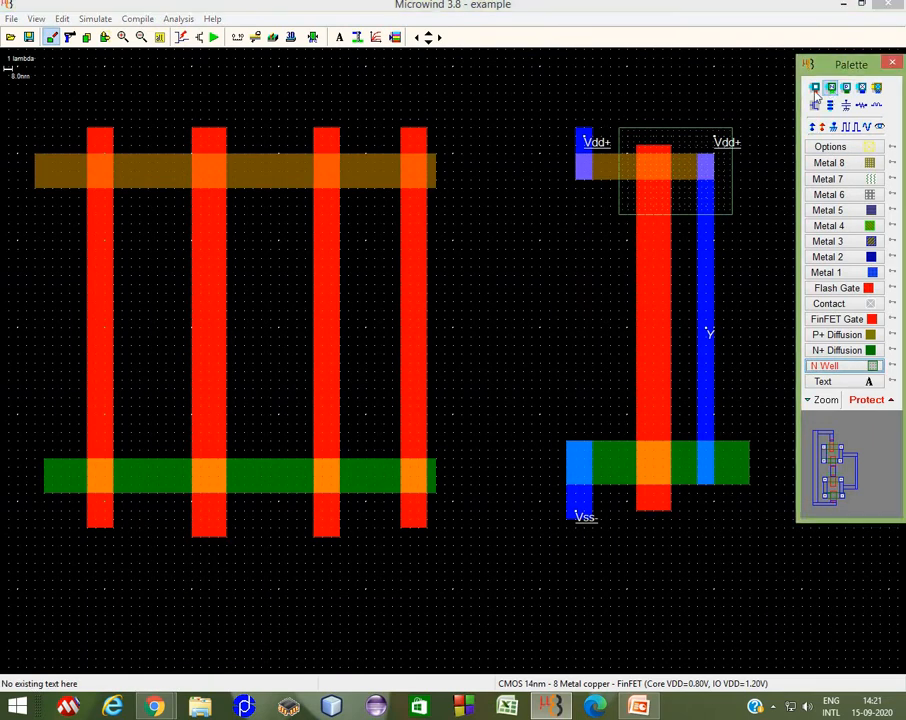
pyautogui.click(707, 168)
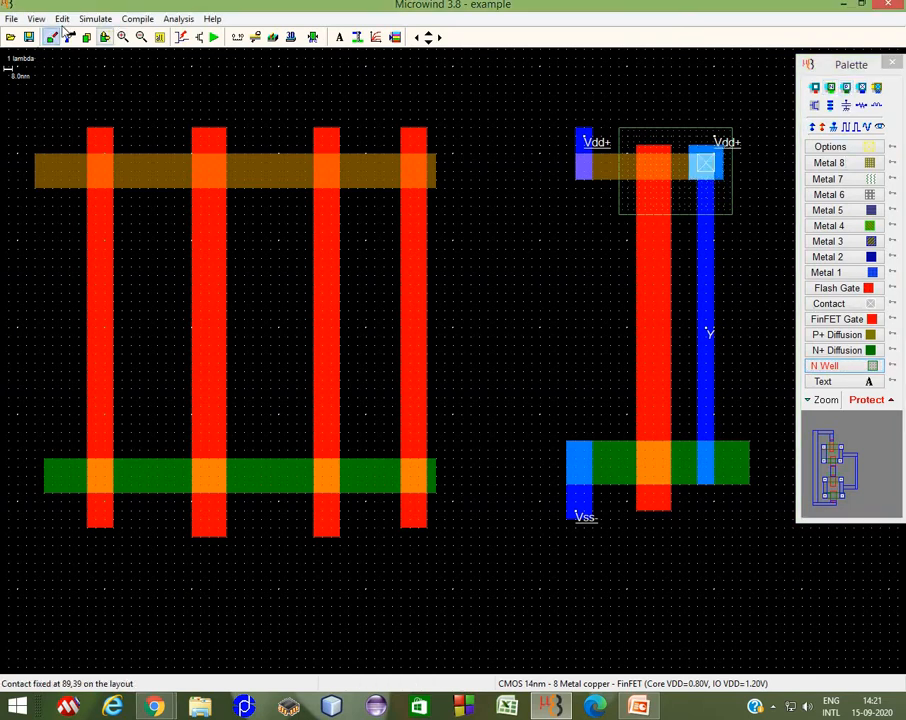
pyautogui.click(62, 18)
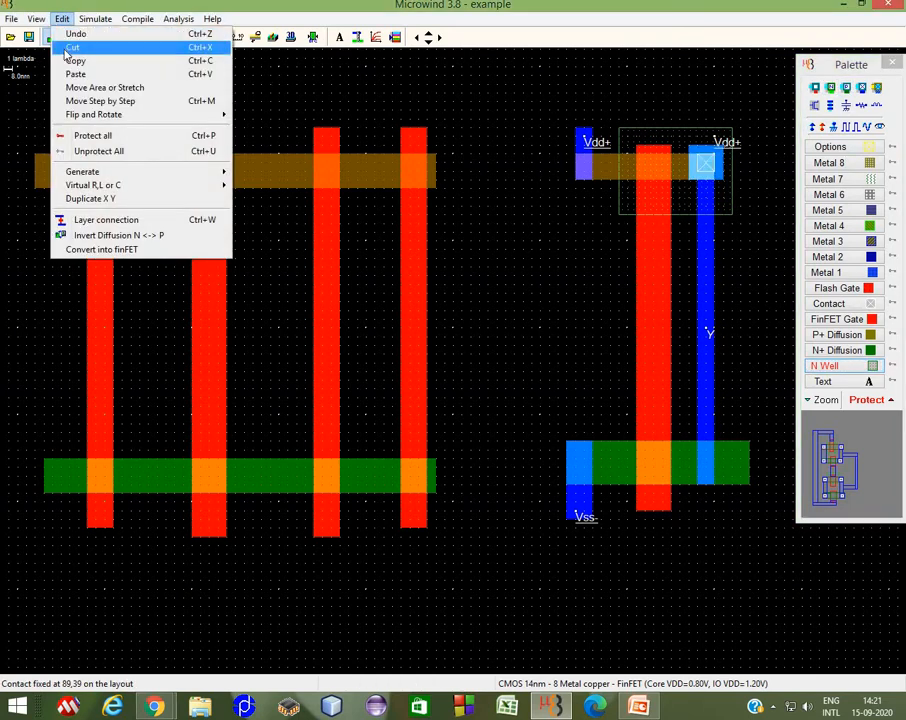
pyautogui.click(52, 32)
# Step: Place diffusion contacts where the Y Metal 1 strip meets the P+ and N+ strips
pyautogui.click(846, 87)
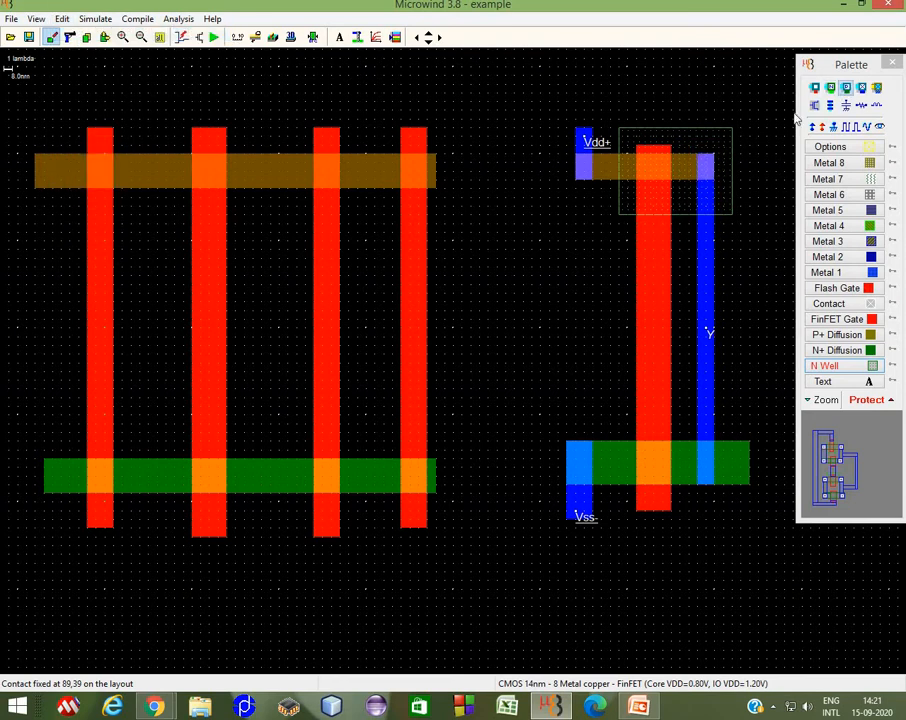
pyautogui.click(705, 163)
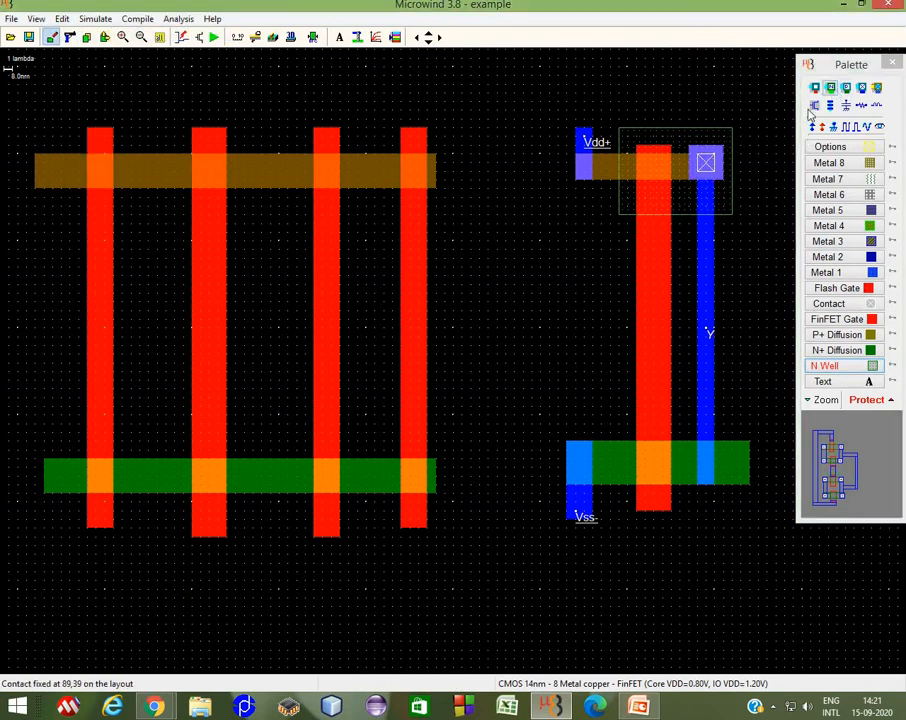
pyautogui.click(707, 464)
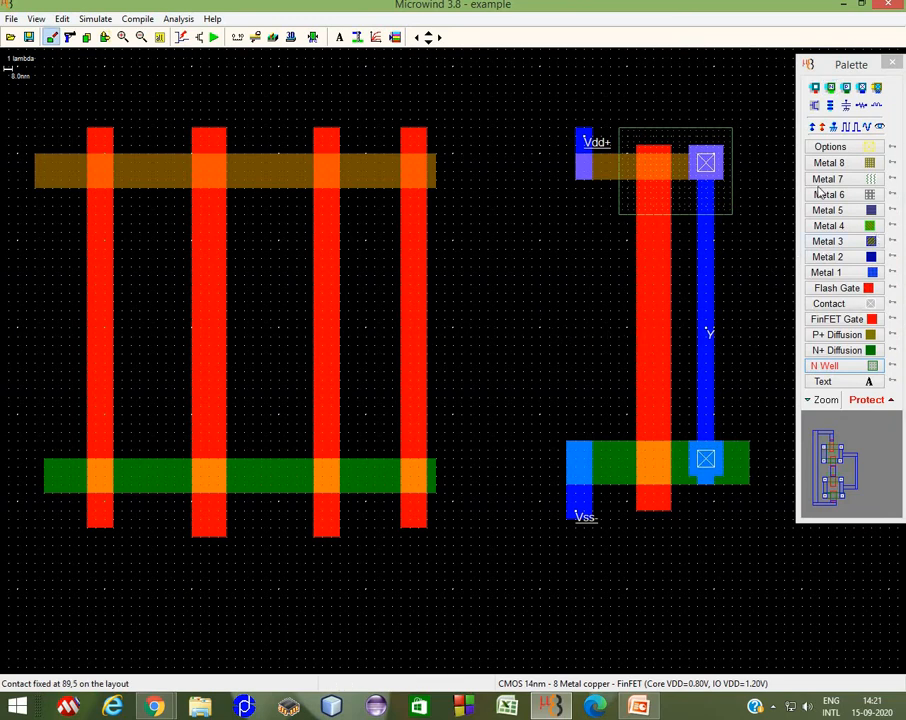
# Step: Place diffusion contacts on the inverter's Vdd+ Metal 1 piece over the P+ strip and the Vss Metal 1 piece over the N+ strip
pyautogui.click(846, 88)
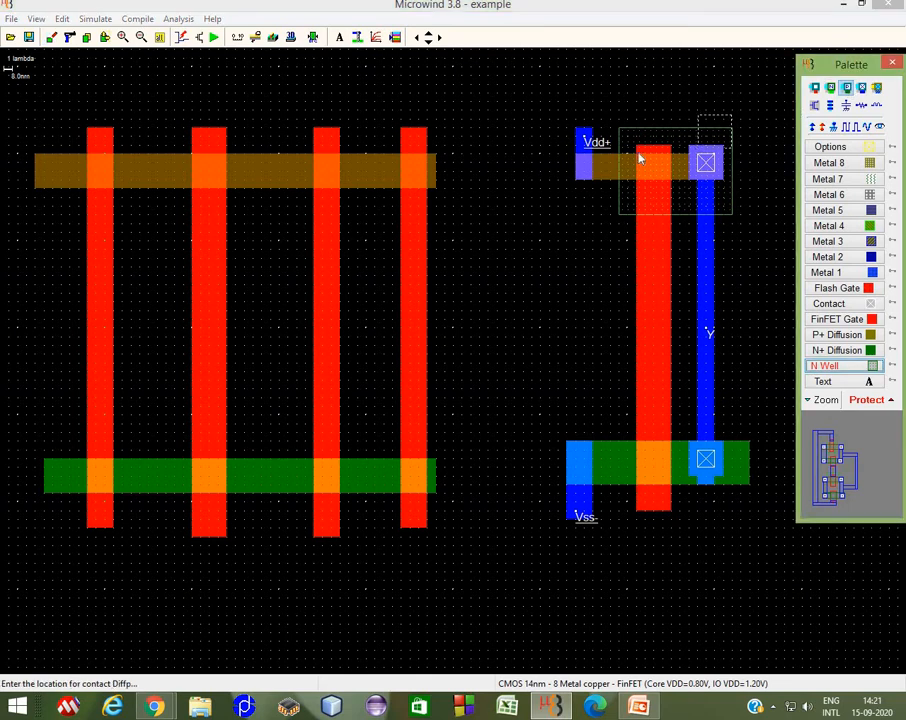
pyautogui.click(585, 171)
pyautogui.click(829, 88)
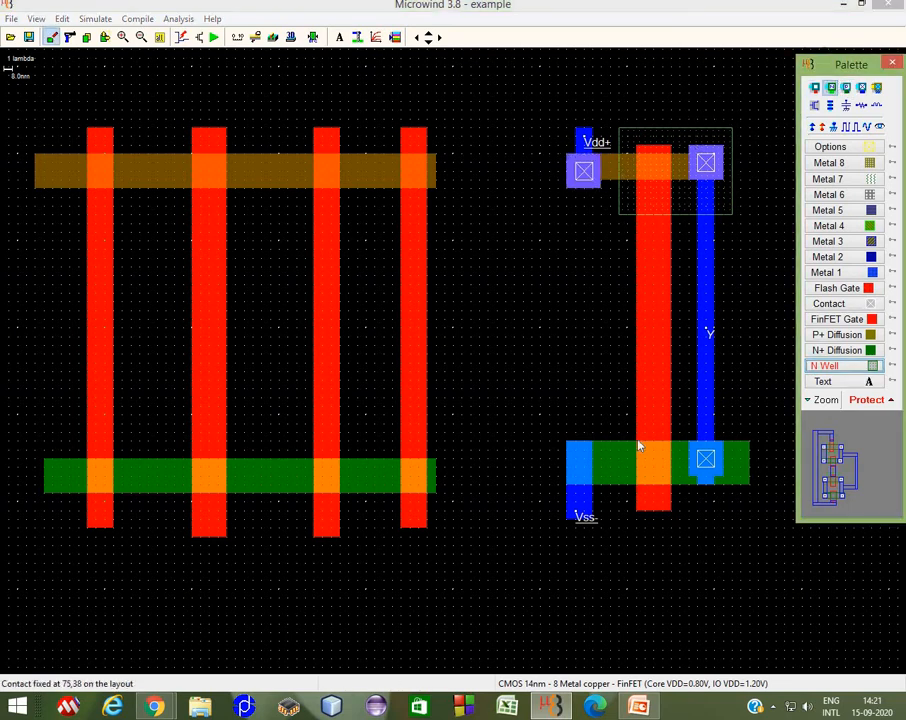
pyautogui.click(584, 472)
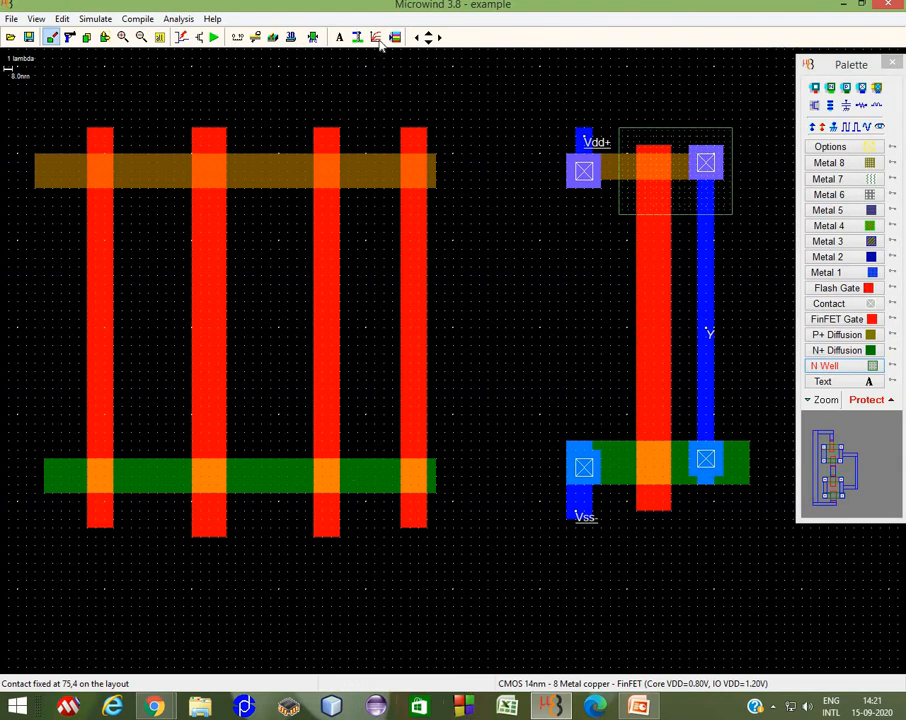
# Step: Draw a short Metal 1 piece on the gate layout's P+ strip between the first and second gates and assign Vdd+ to it
pyautogui.click(417, 37)
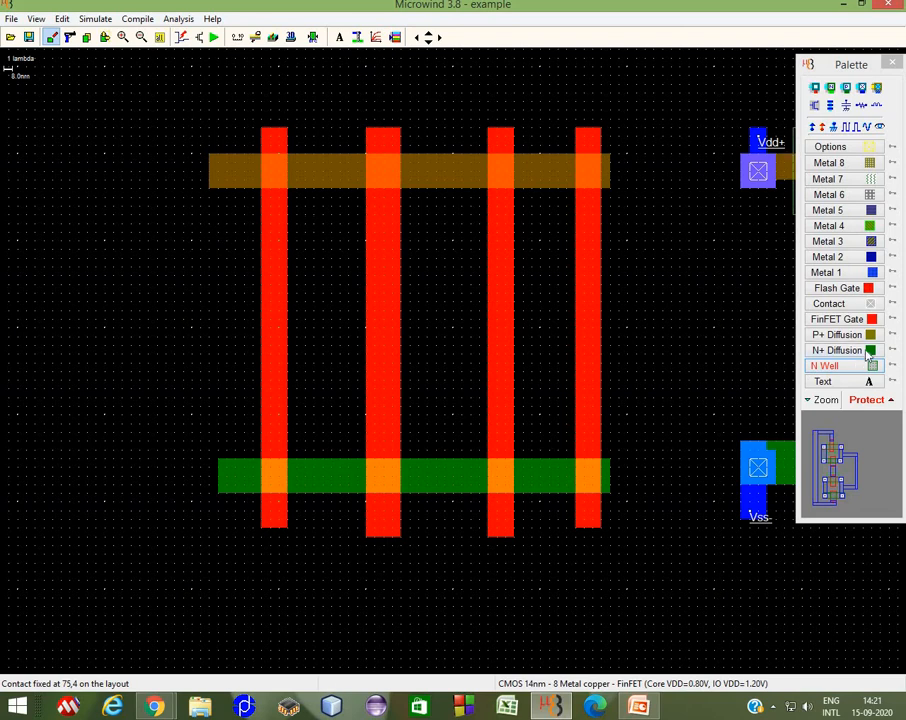
pyautogui.click(828, 272)
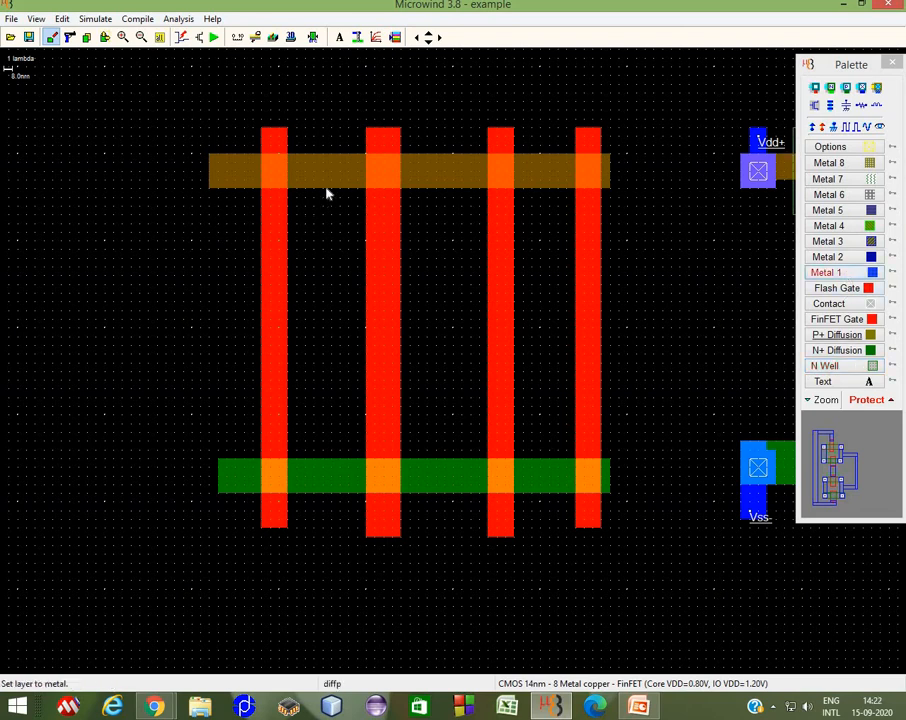
pyautogui.moveTo(315, 127); pyautogui.dragTo(297, 93)
pyautogui.click(812, 126)
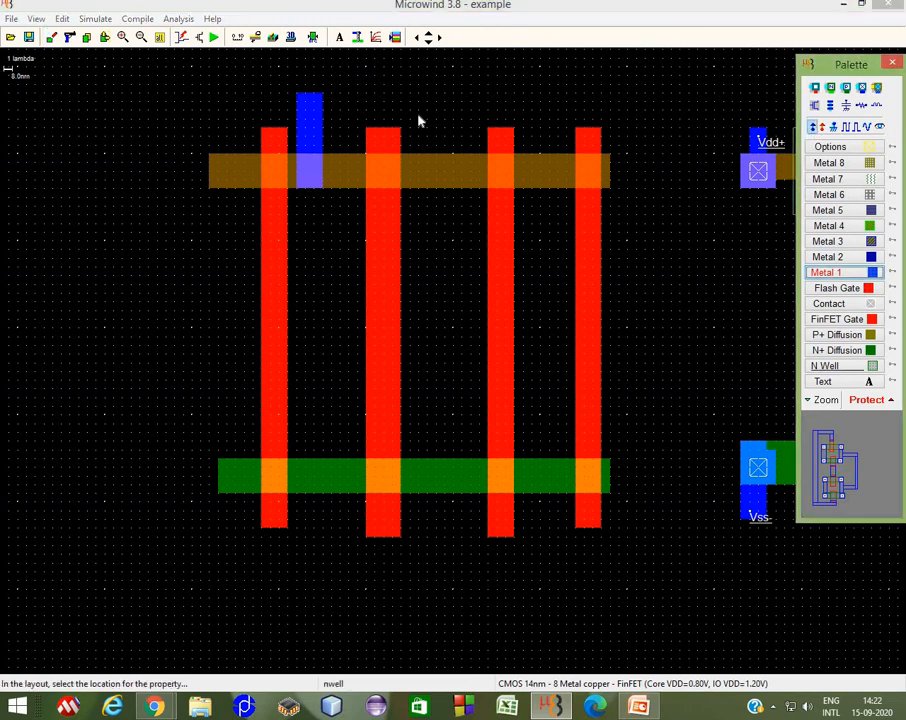
pyautogui.click(311, 118)
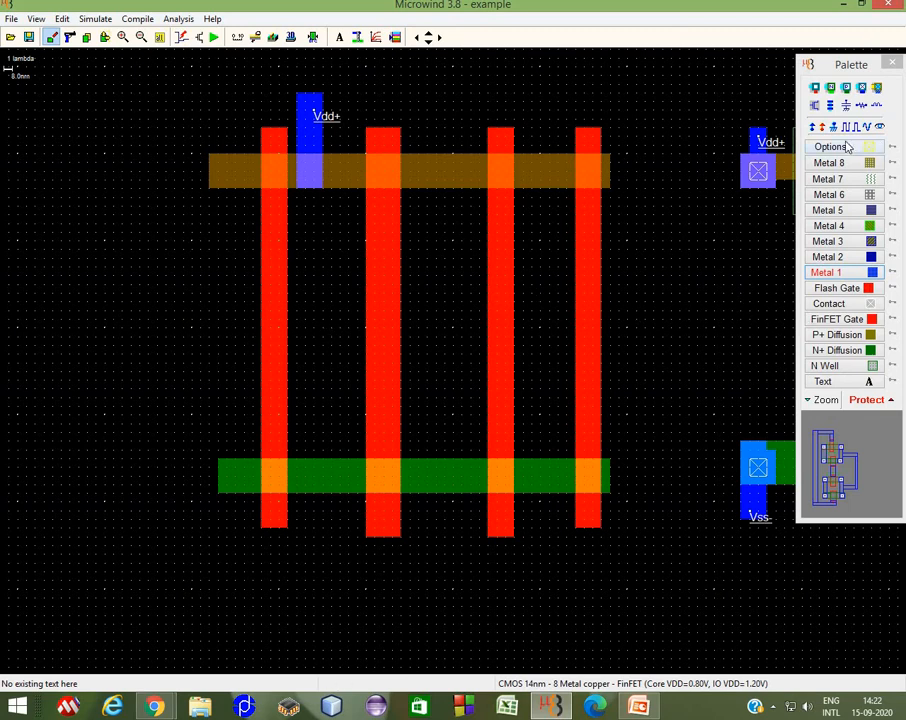
# Step: Add a clock input named A to the second gate
pyautogui.click(849, 126)
pyautogui.click(386, 292)
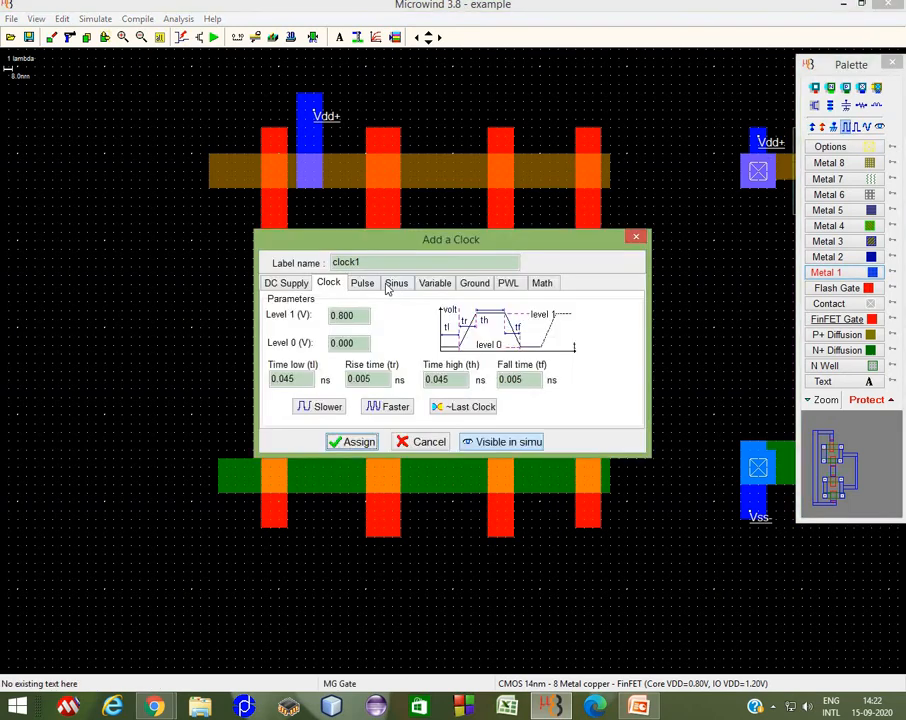
pyautogui.moveTo(377, 263); pyautogui.dragTo(218, 267)
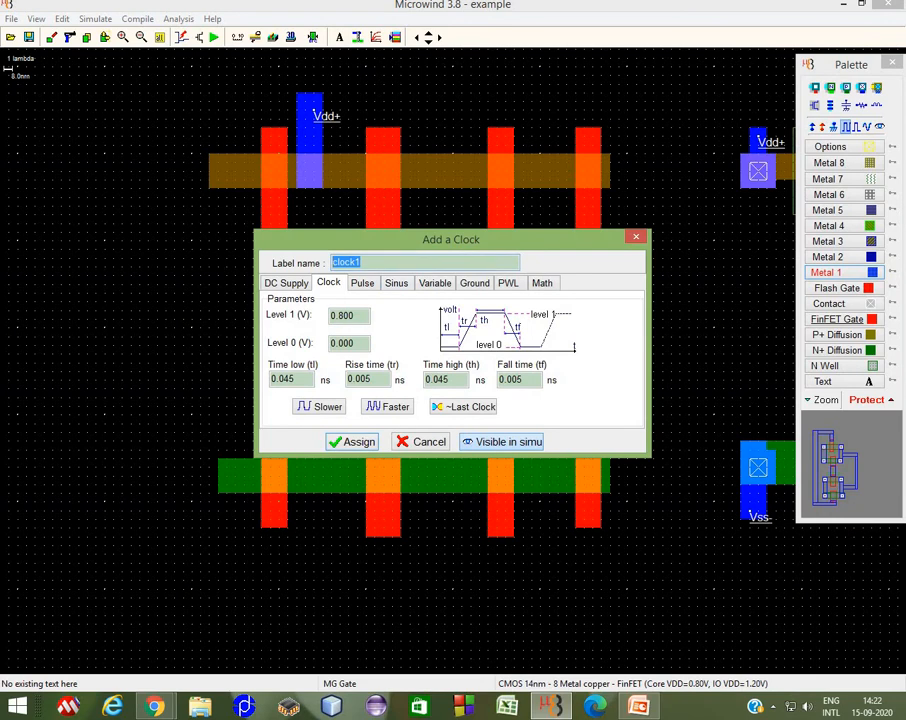
pyautogui.write('A')
pyautogui.click(338, 441)
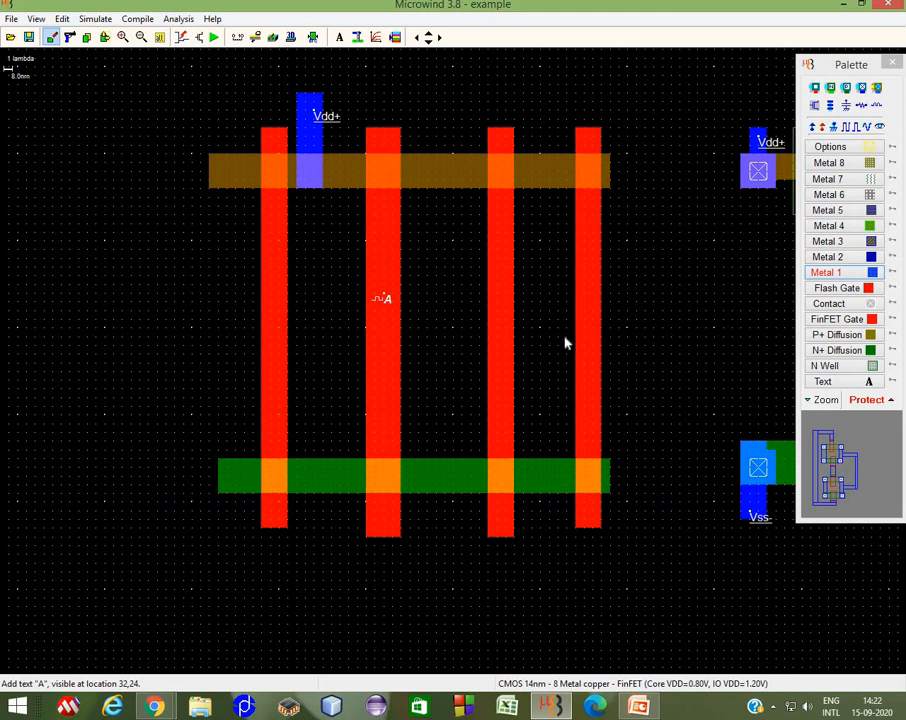
# Step: Add a clock input named B to the third gate
pyautogui.click(848, 128)
pyautogui.click(455, 316)
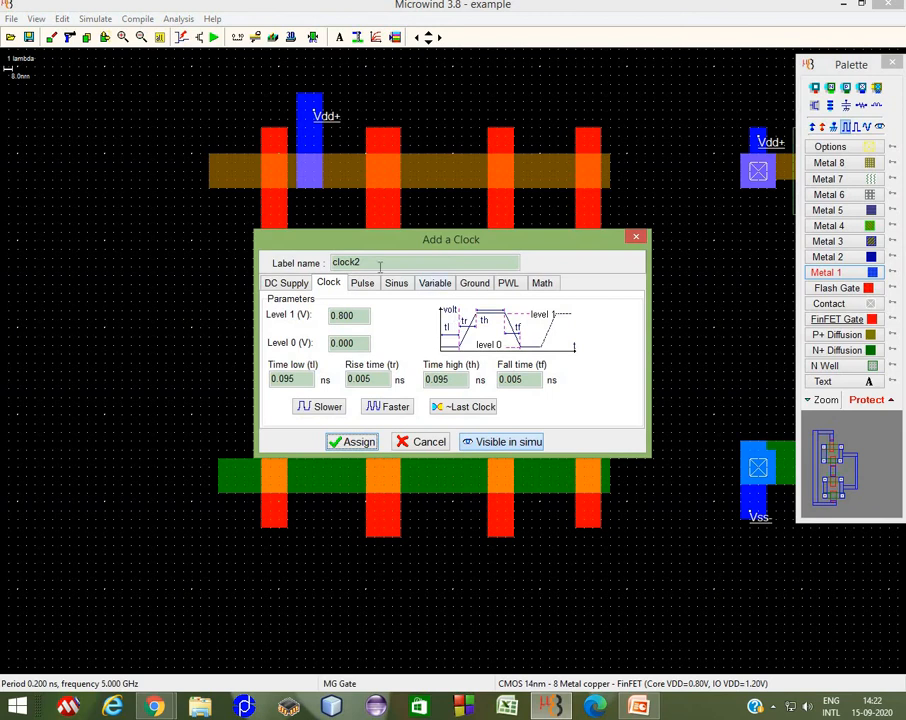
pyautogui.moveTo(380, 266); pyautogui.dragTo(204, 254)
pyautogui.write('B')
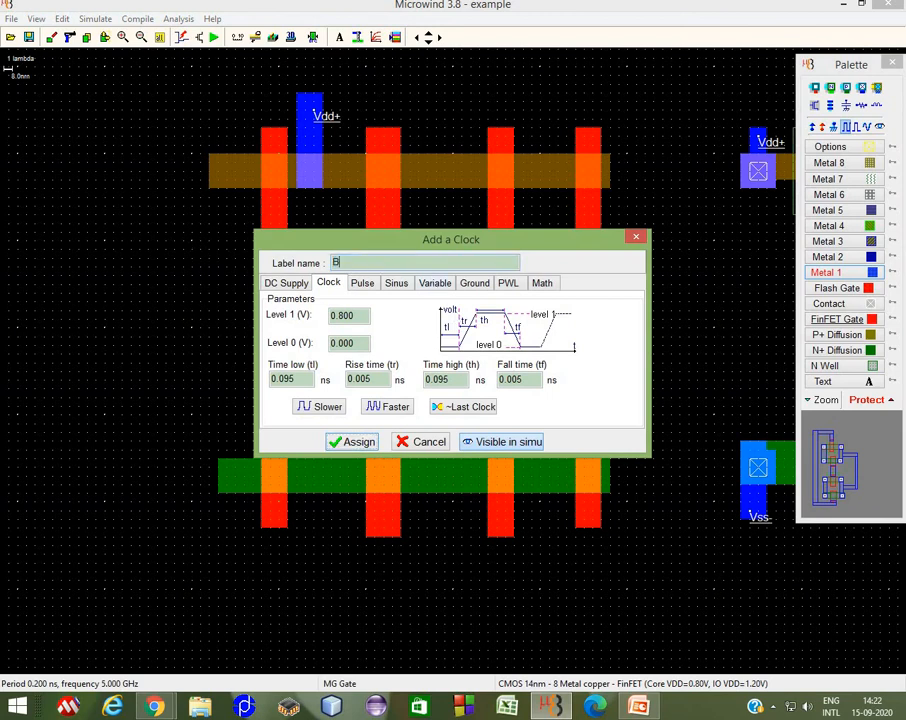
pyautogui.click(353, 441)
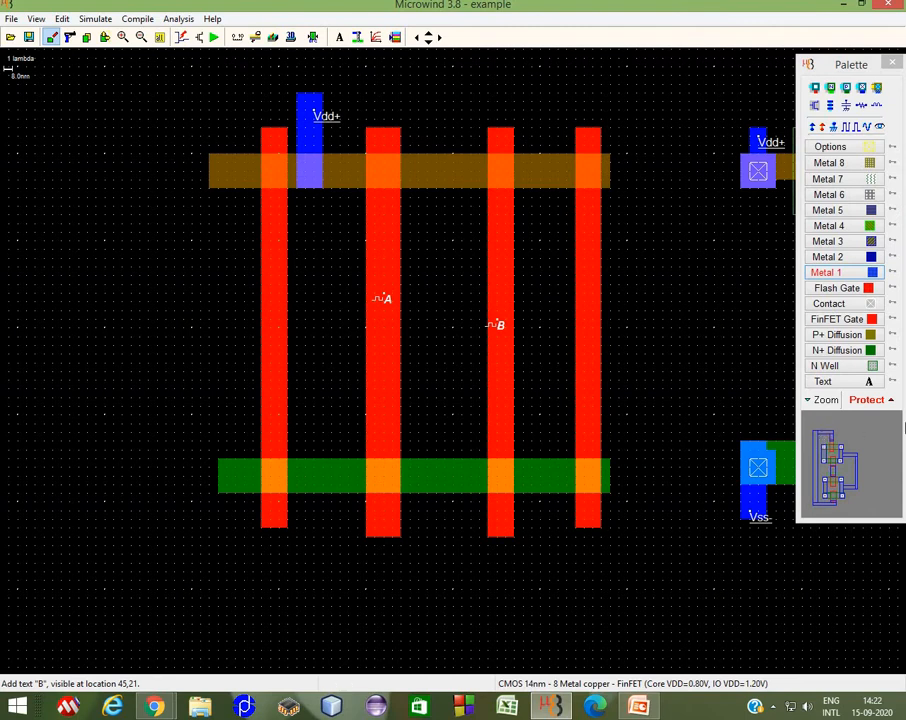
# Step: Draw Metal 1 routing: an L-shaped path from the N+ strip's middle up across the gates, and a loop below from its left end
pyautogui.click(850, 274)
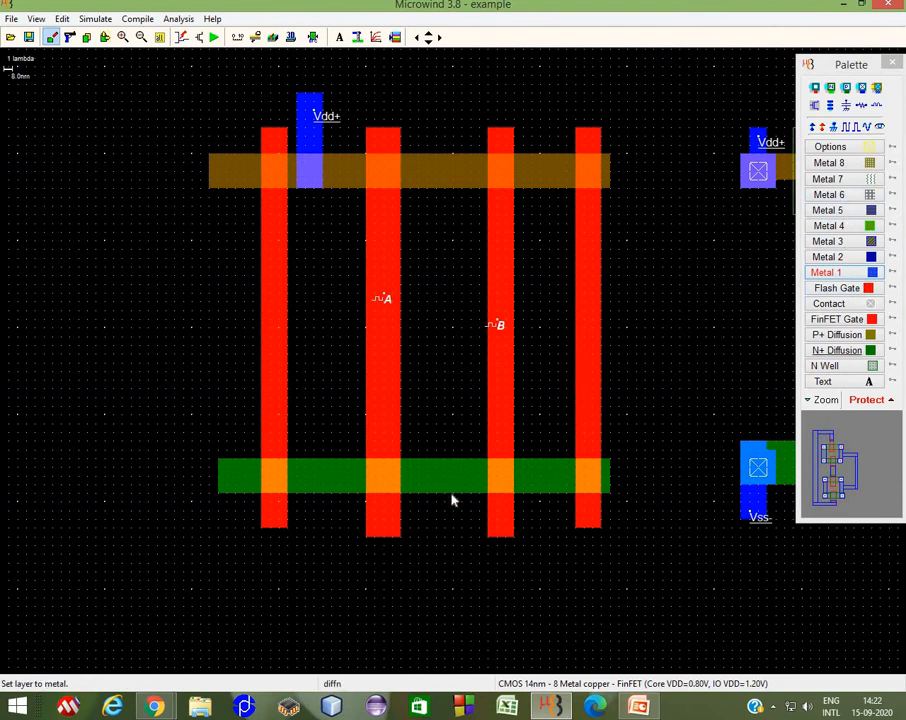
pyautogui.moveTo(460, 490)
pyautogui.mouseDown()
pyautogui.moveTo(429, 370)
pyautogui.moveTo(670, 348)
pyautogui.moveTo(700, 320)
pyautogui.moveTo(714, 347)
pyautogui.mouseUp()
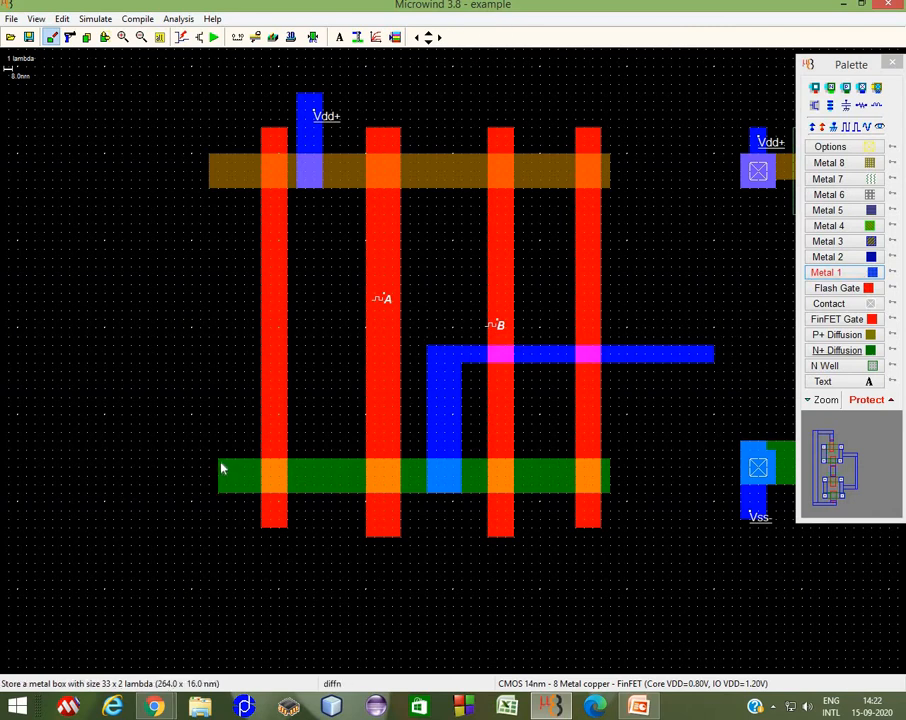
pyautogui.moveTo(223, 466); pyautogui.dragTo(626, 577)
# Step: Extend the N+ strip's right end slightly and draw a vertical Metal 1 piece joining it to the lower Metal 1 loop
pyautogui.click(105, 39)
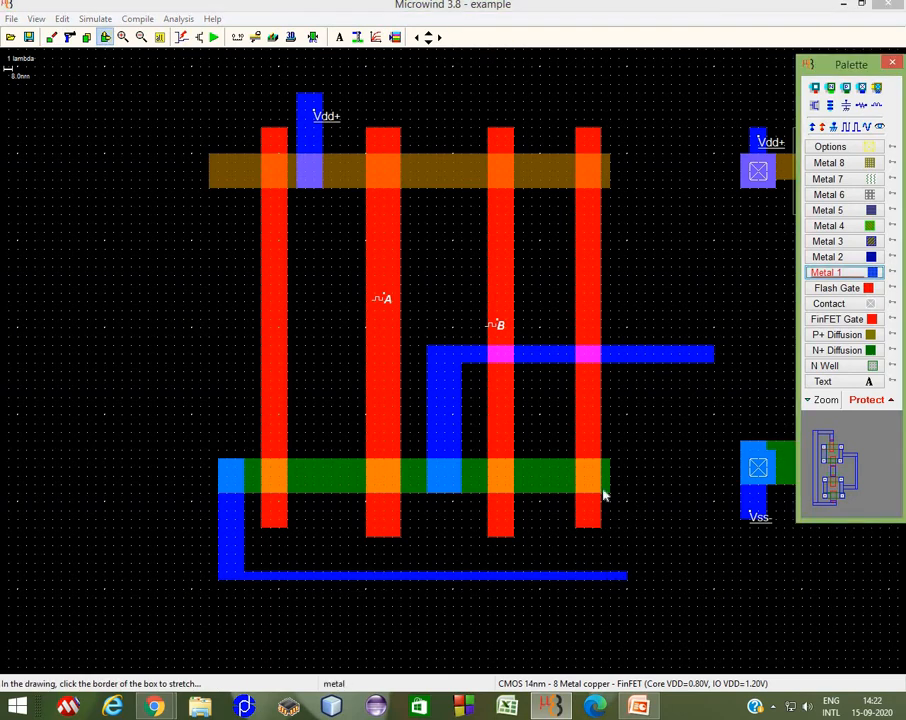
pyautogui.moveTo(610, 487); pyautogui.dragTo(636, 482)
pyautogui.click(828, 272)
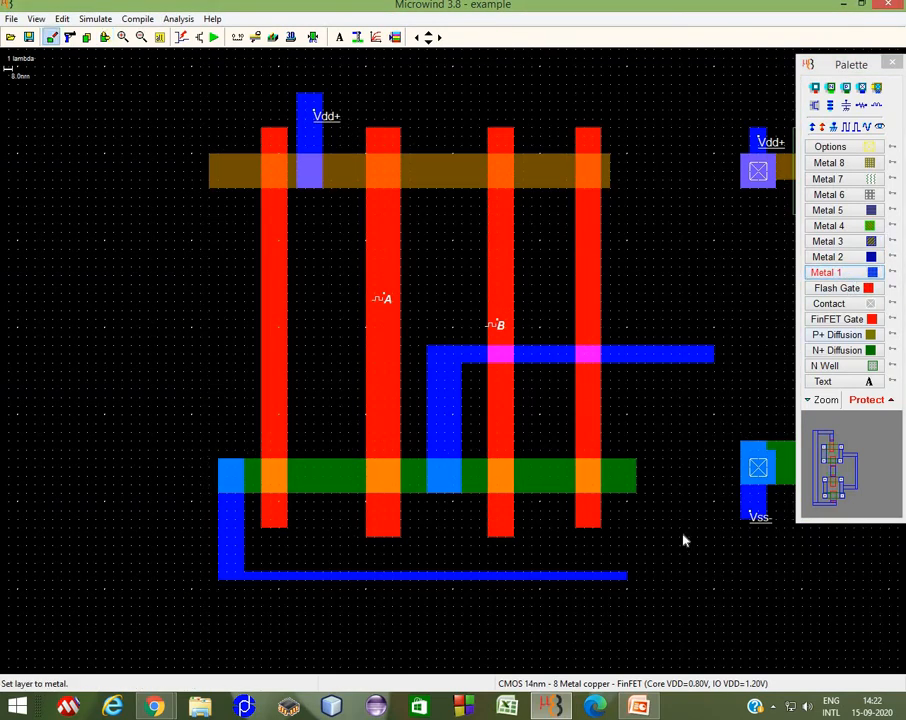
pyautogui.moveTo(622, 473); pyautogui.dragTo(637, 582)
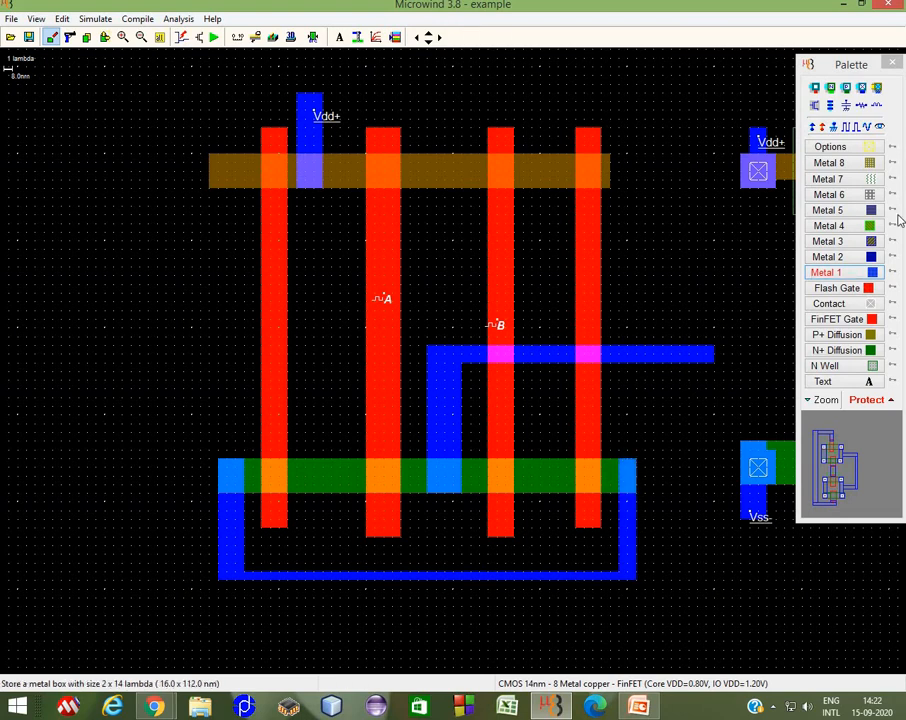
# Step: Place diffusion contacts at the N+ strip's right end, middle and left end, and on the Vdd+ Metal 1 over the P+ strip
pyautogui.click(830, 87)
pyautogui.click(627, 476)
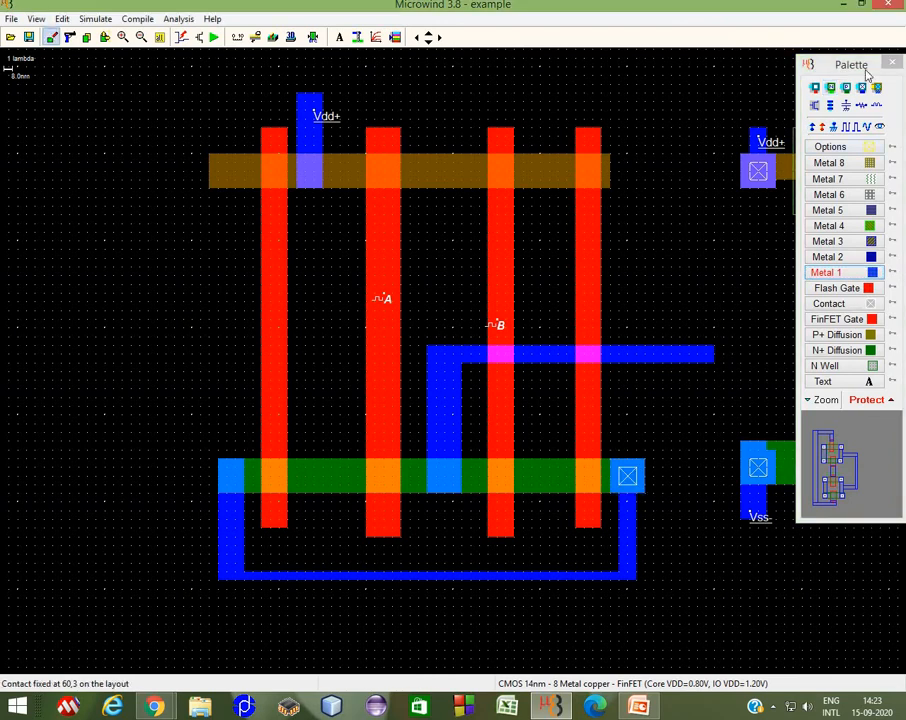
pyautogui.click(832, 88)
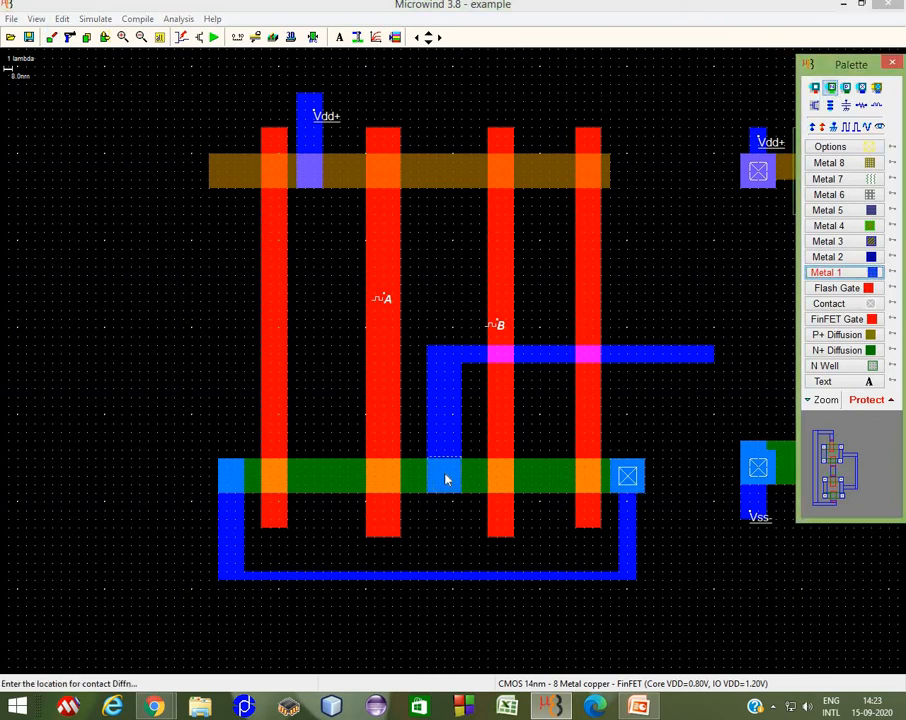
pyautogui.click(446, 480)
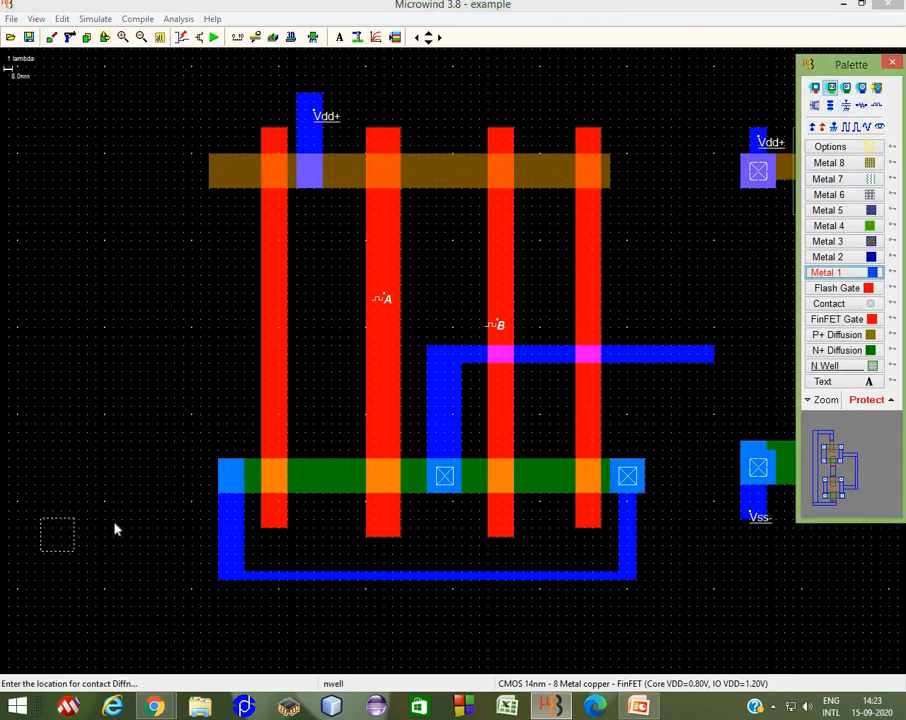
pyautogui.click(227, 476)
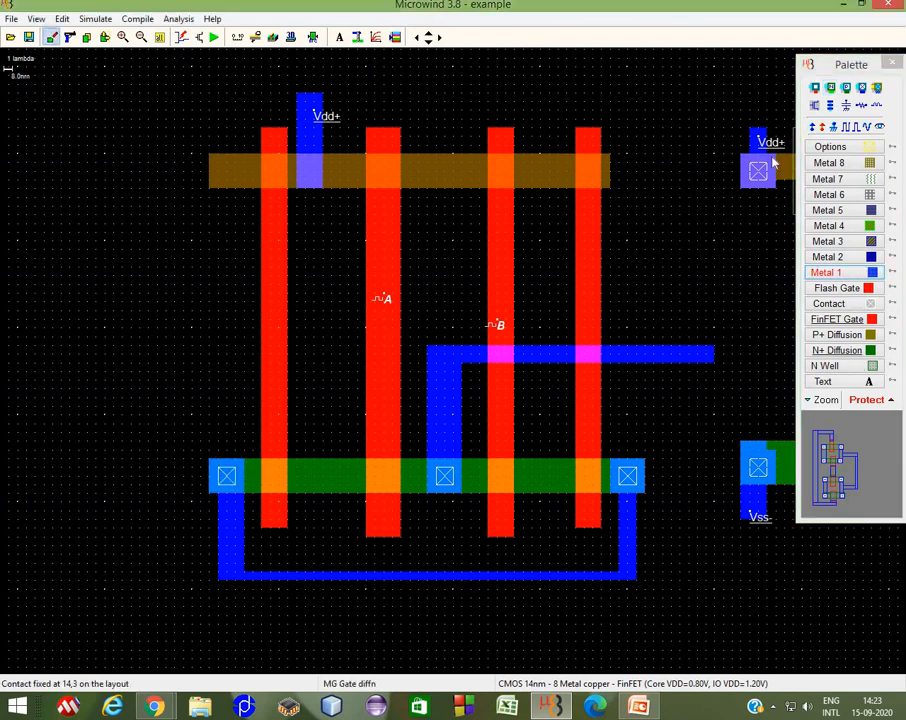
pyautogui.click(846, 88)
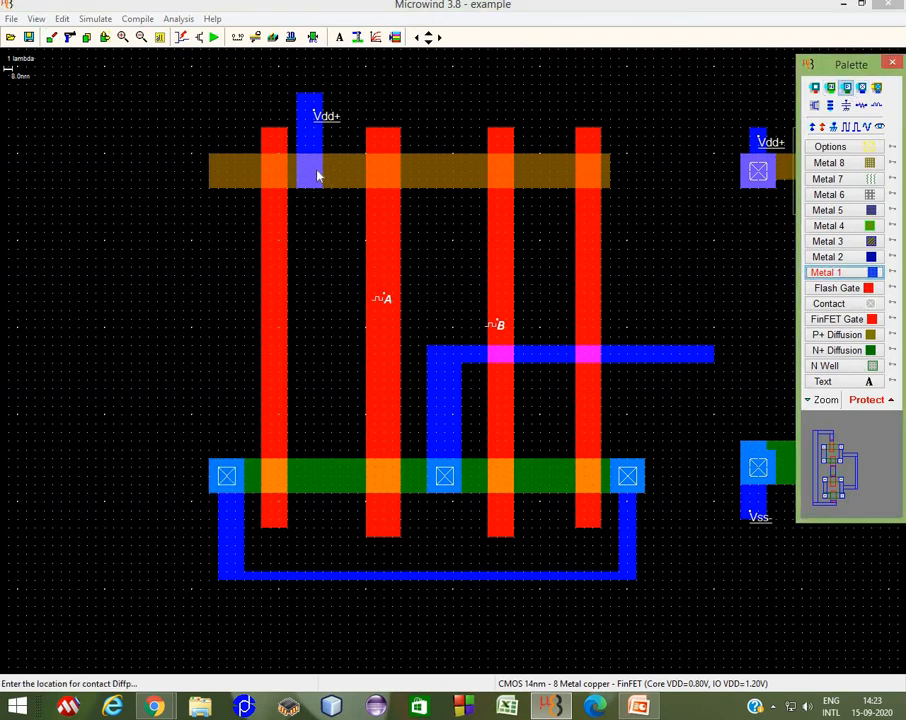
pyautogui.click(312, 174)
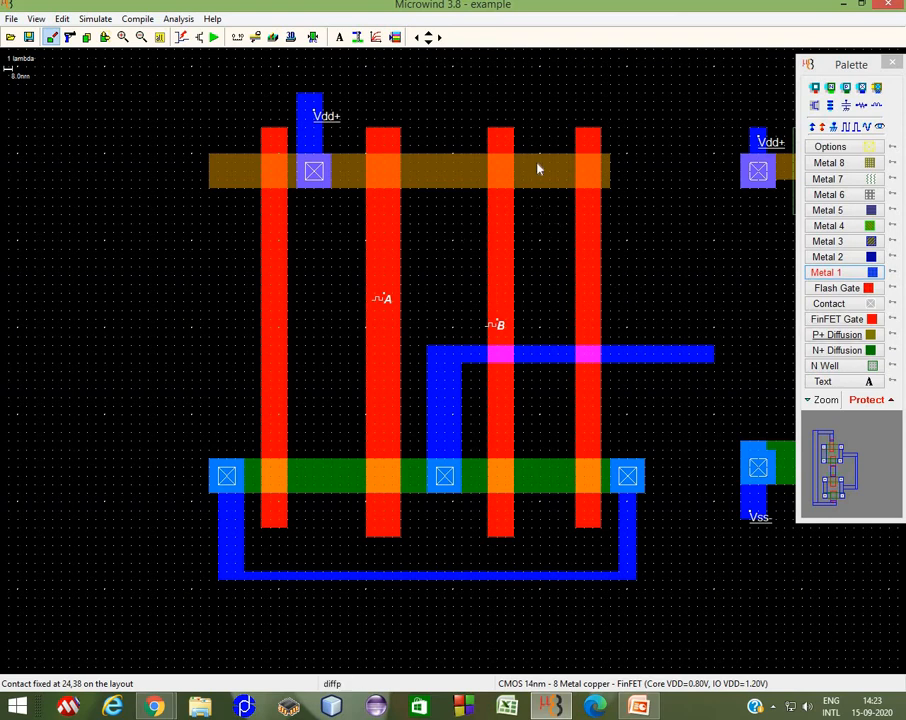
# Step: Draw a vertical Metal 1 strip from the P+ strip between the third and fourth gates down to the horizontal Metal 1, with a contact on the P+ strip
pyautogui.click(846, 273)
pyautogui.moveTo(539, 152); pyautogui.dragTo(561, 360)
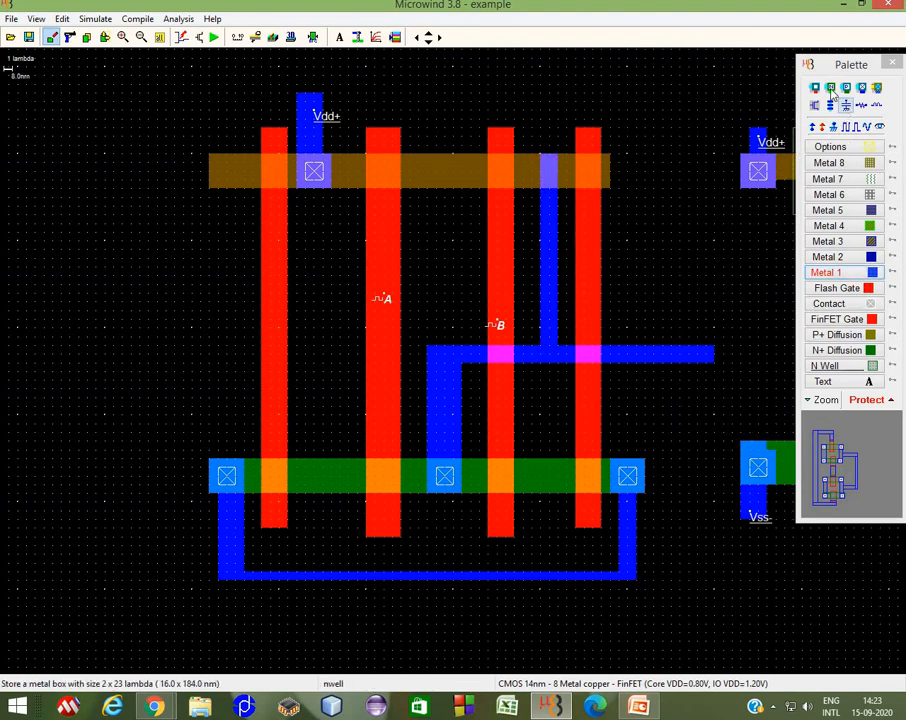
pyautogui.click(550, 176)
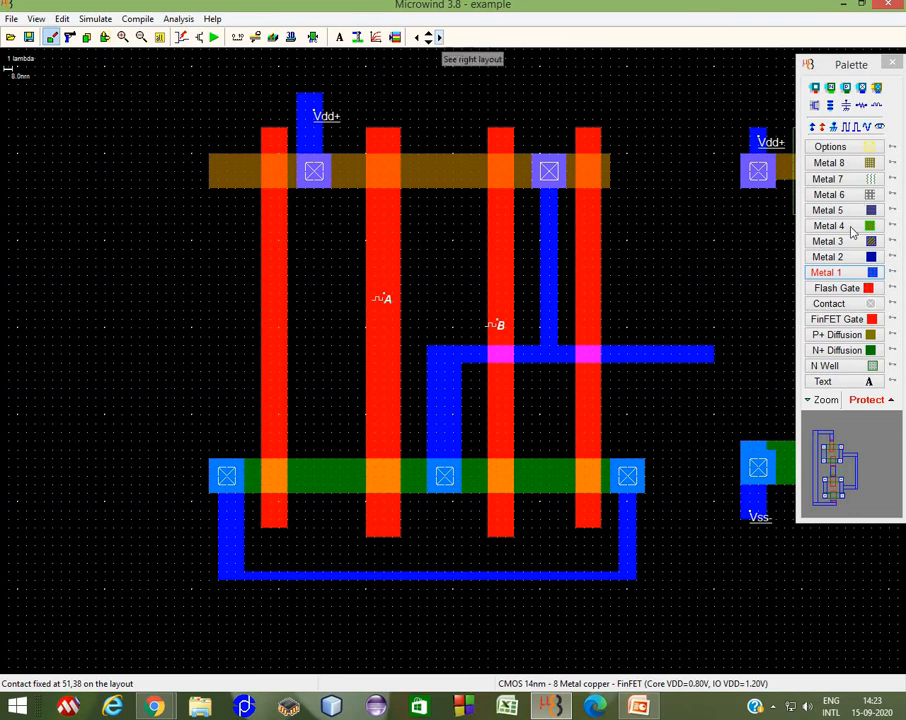
# Step: Draw an N well around the gate layout's P+ strip
pyautogui.click(852, 368)
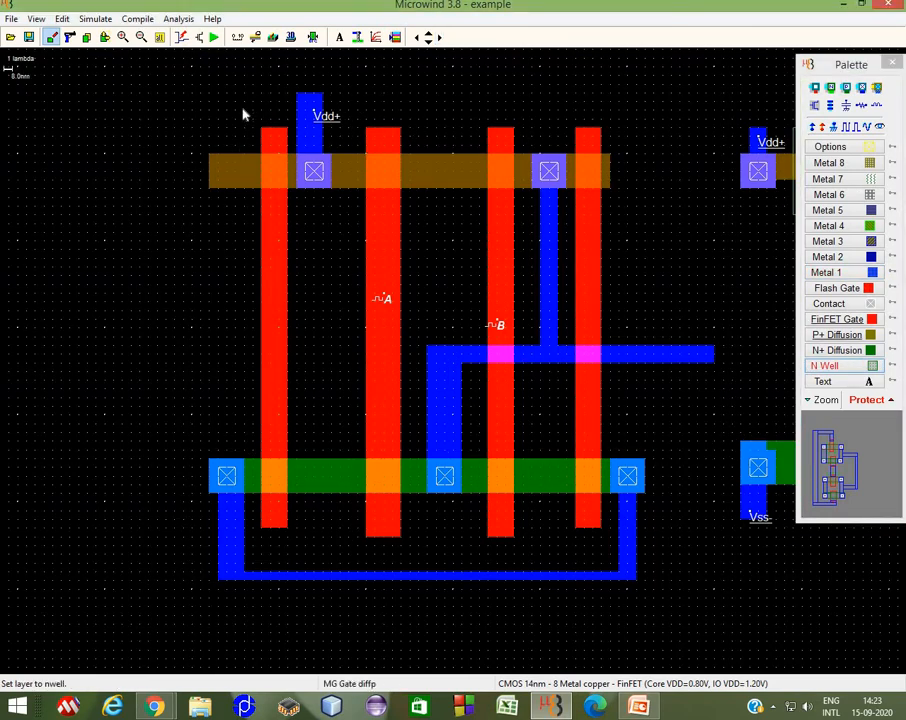
pyautogui.moveTo(237, 114); pyautogui.dragTo(627, 232)
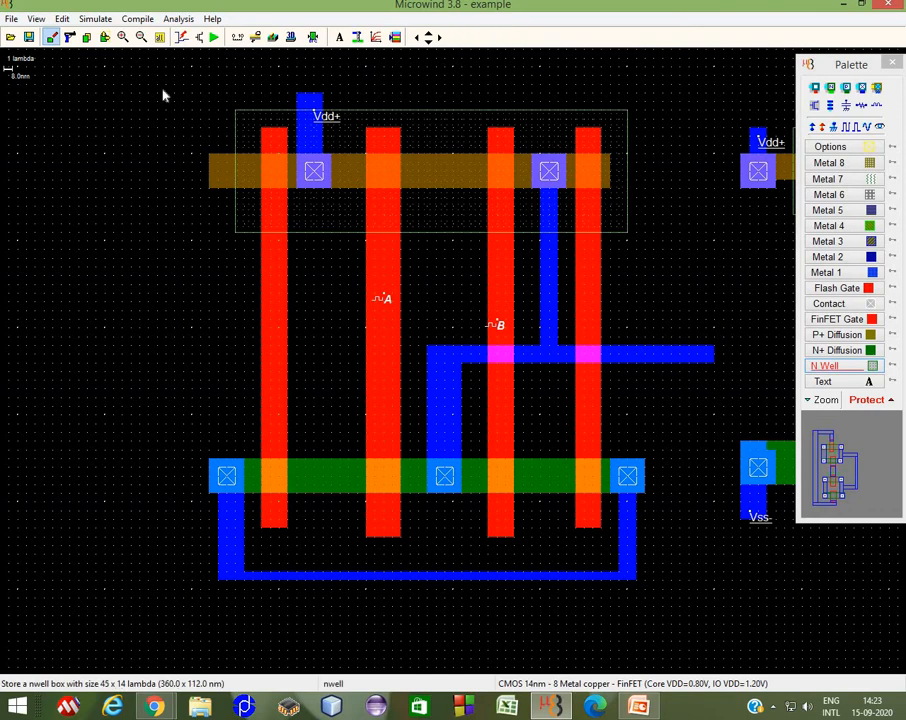
# Step: Move the Vdd+ label above its Metal 1 piece and assign Vdd+ to the new N well
pyautogui.click(104, 37)
pyautogui.click(320, 121)
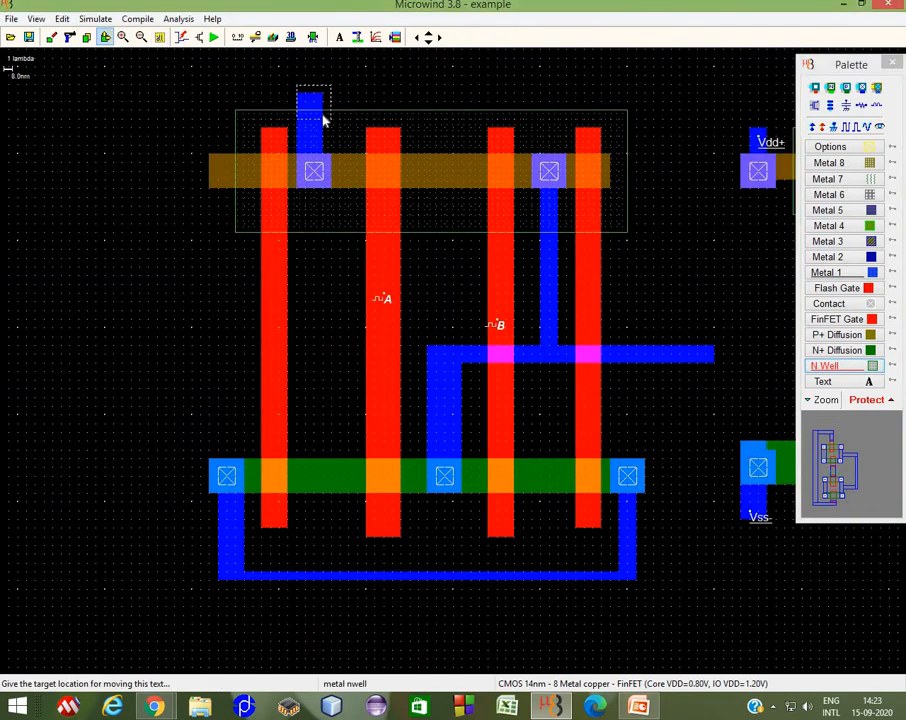
pyautogui.click(324, 112)
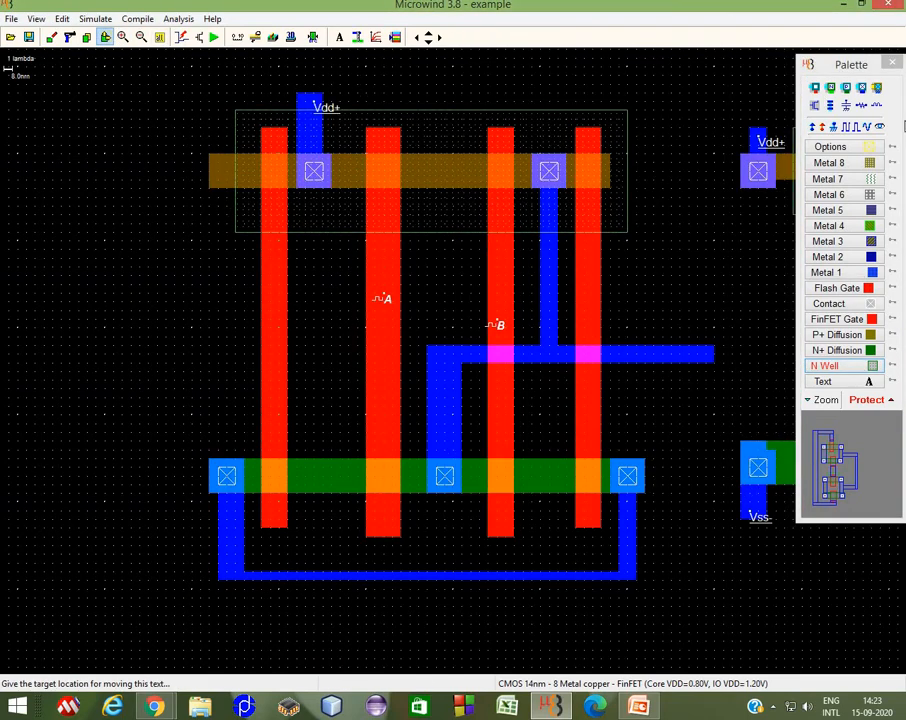
pyautogui.click(831, 127)
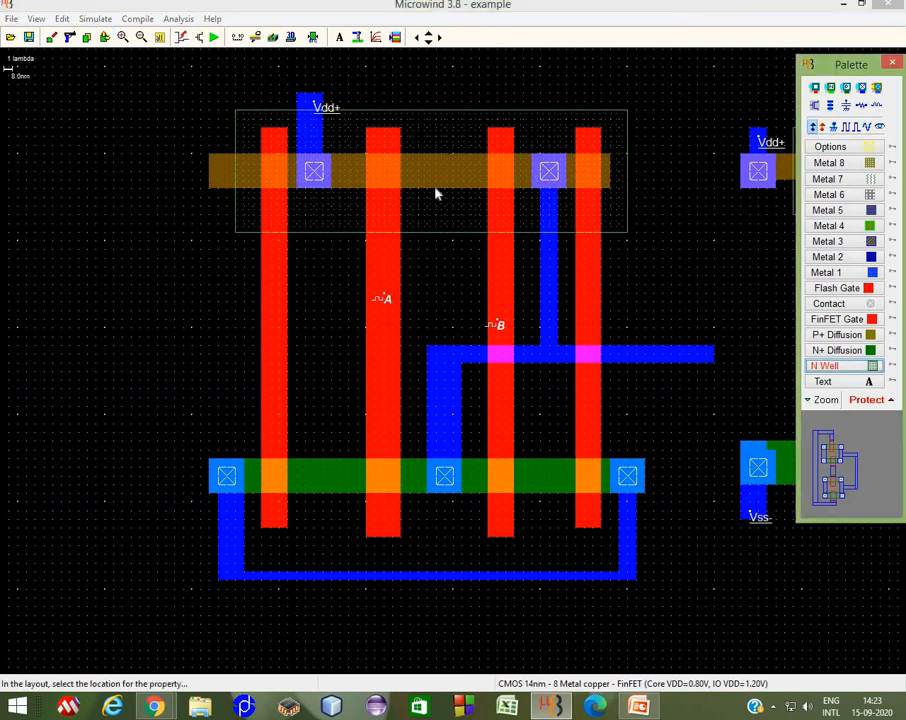
pyautogui.click(340, 216)
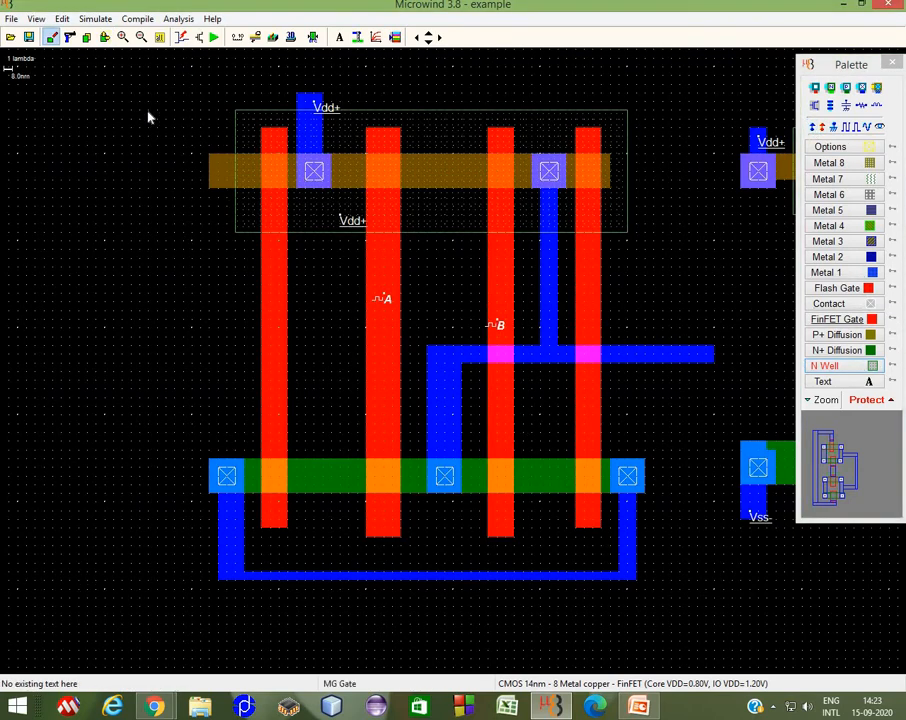
# Step: Extend the horizontal Metal 1 strip to the inverter's gate and place a gate contact where they overlap
pyautogui.click(439, 37)
pyautogui.click(439, 37)
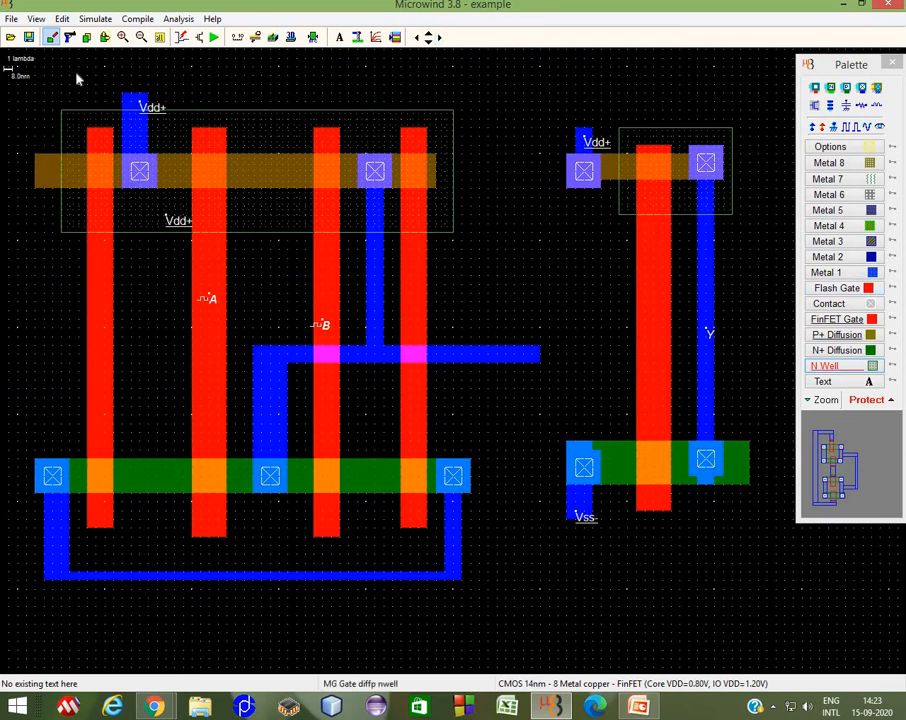
pyautogui.click(104, 37)
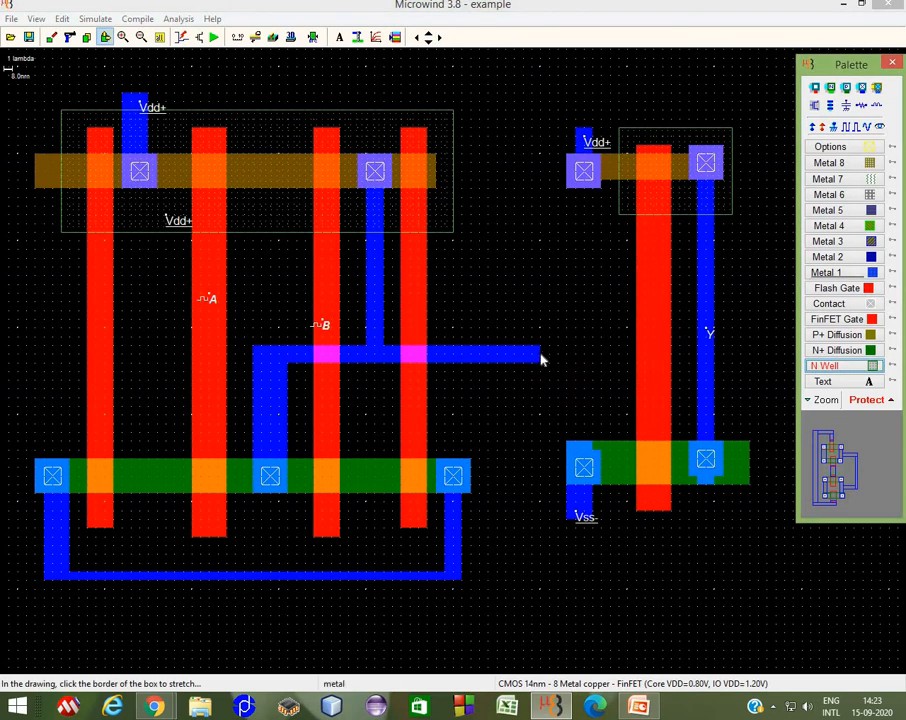
pyautogui.click(540, 356)
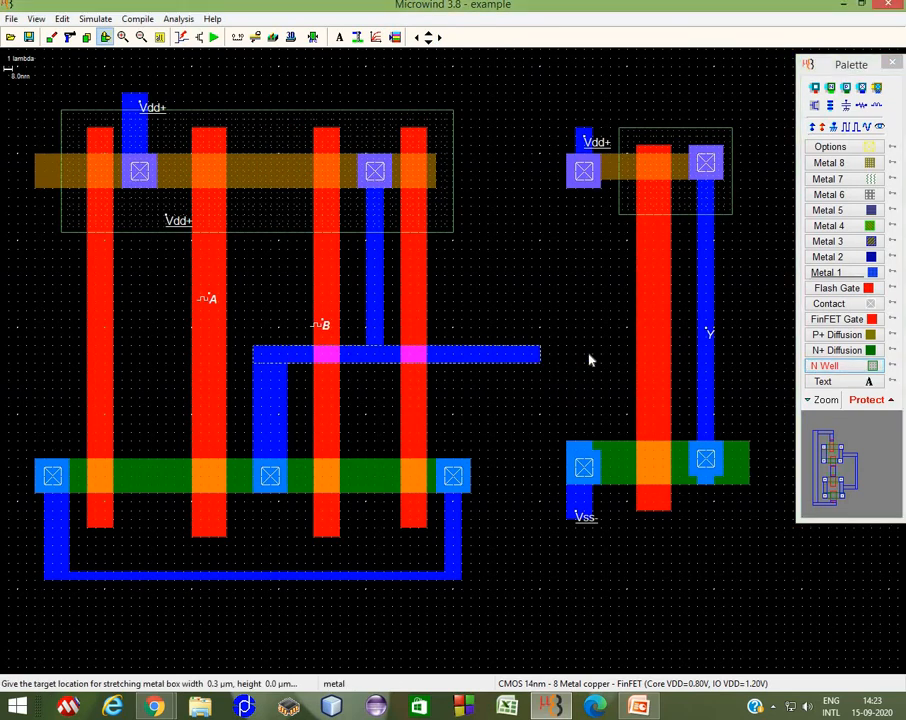
pyautogui.click(669, 355)
pyautogui.click(871, 304)
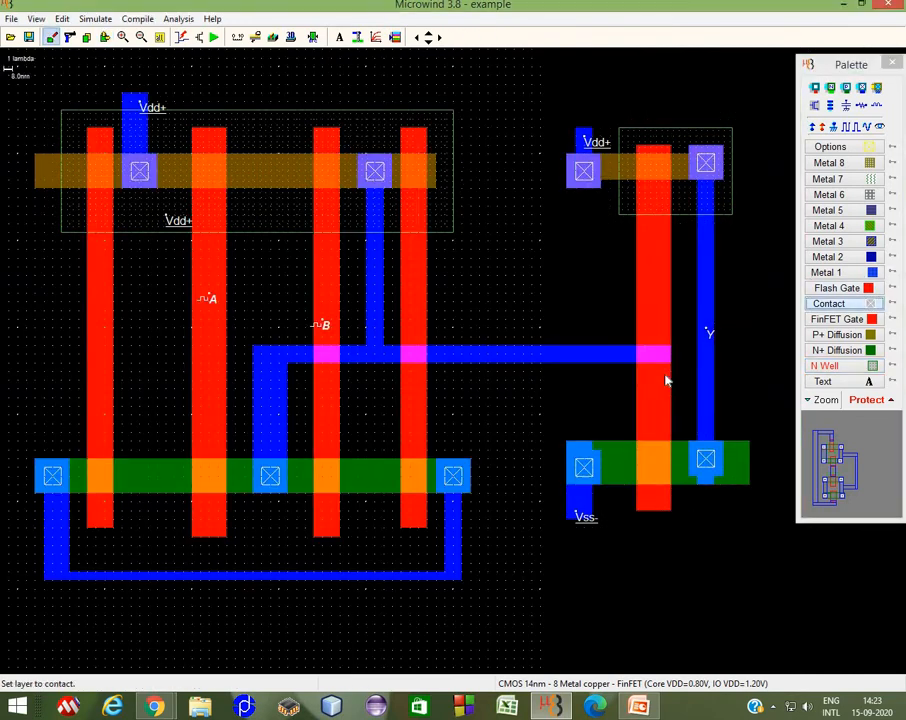
pyautogui.moveTo(638, 348); pyautogui.dragTo(671, 368)
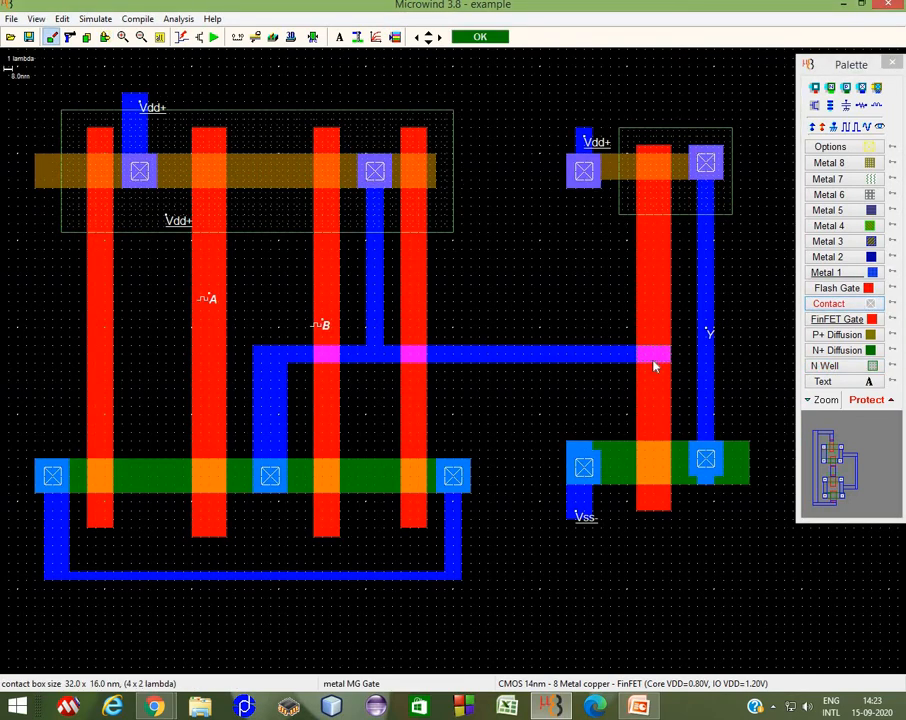
pyautogui.click(480, 37)
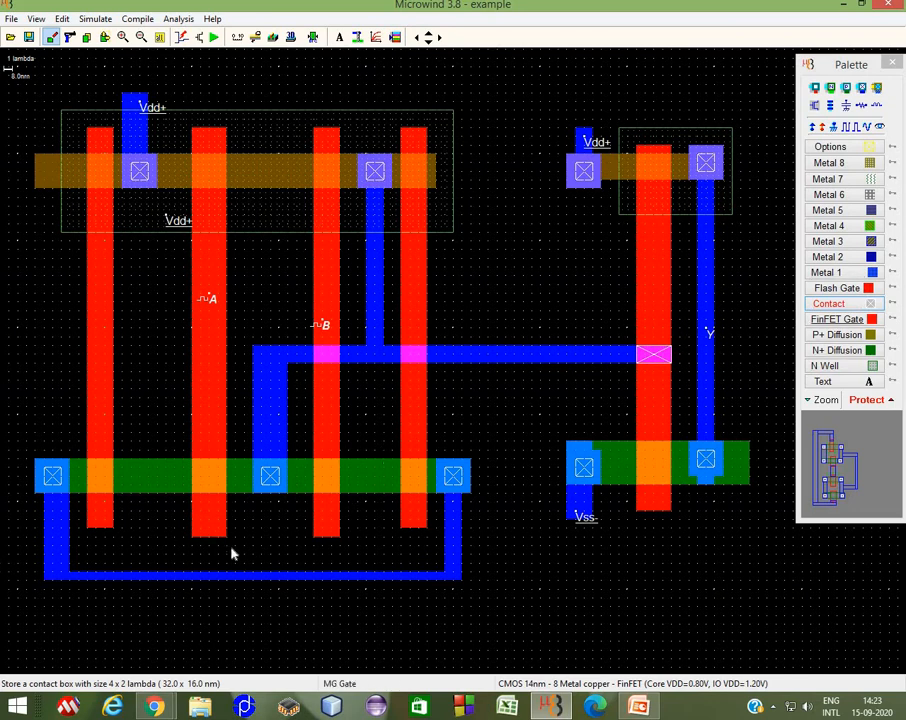
# Step: Assign Vss- to the bottom Metal 1 loop and add a clock named S on the fourth gate
pyautogui.click(834, 126)
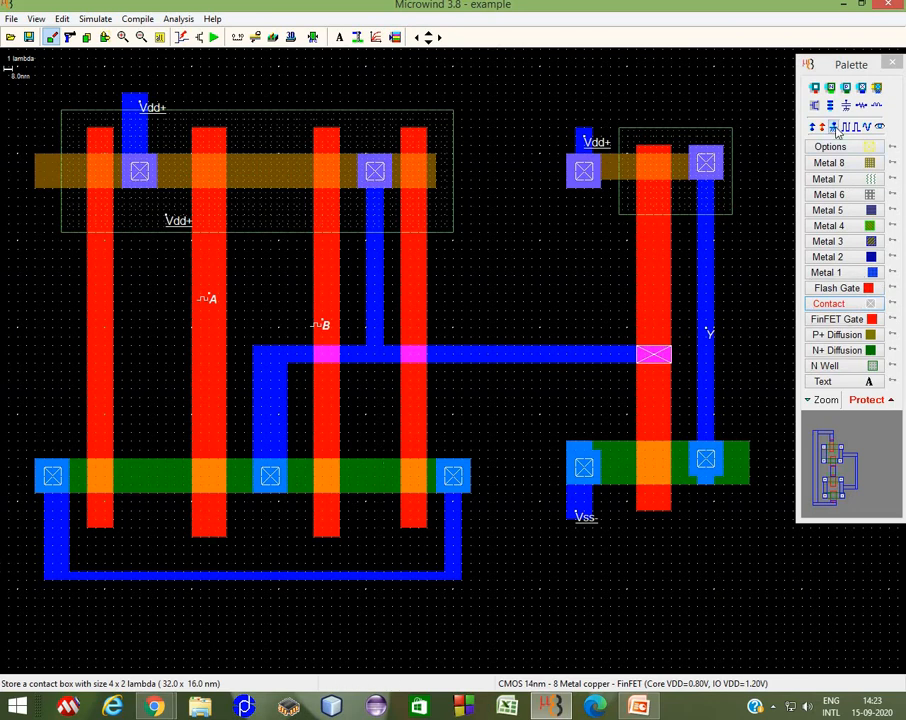
pyautogui.click(448, 566)
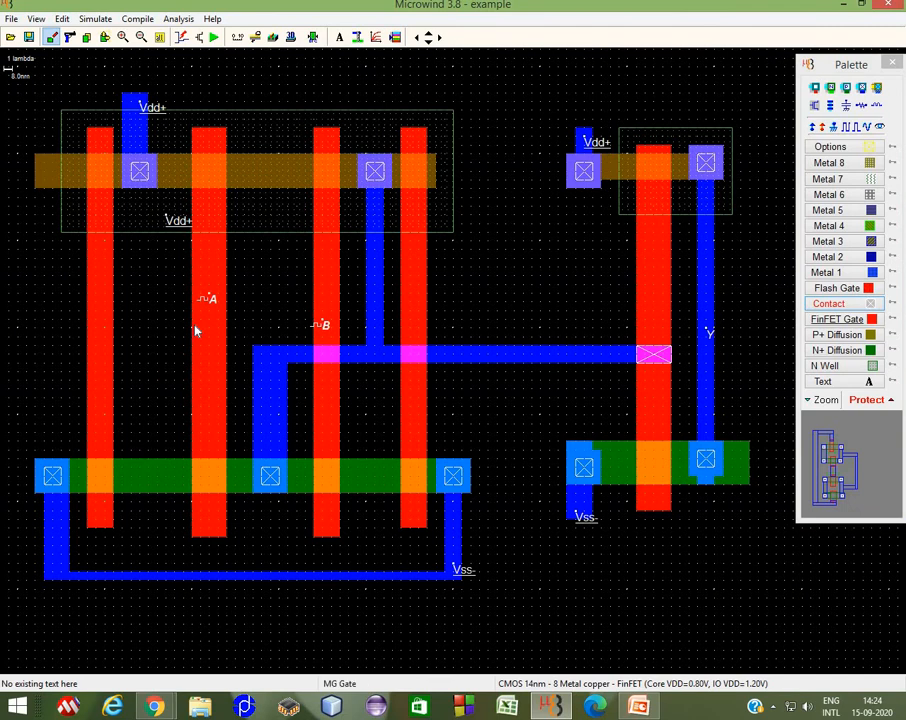
pyautogui.click(848, 126)
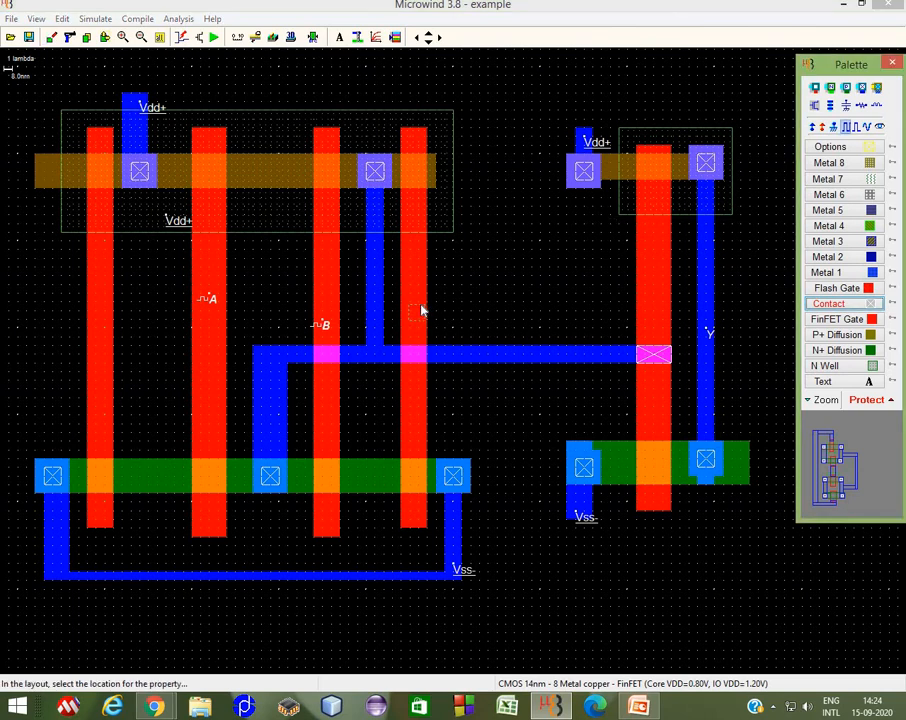
pyautogui.click(421, 308)
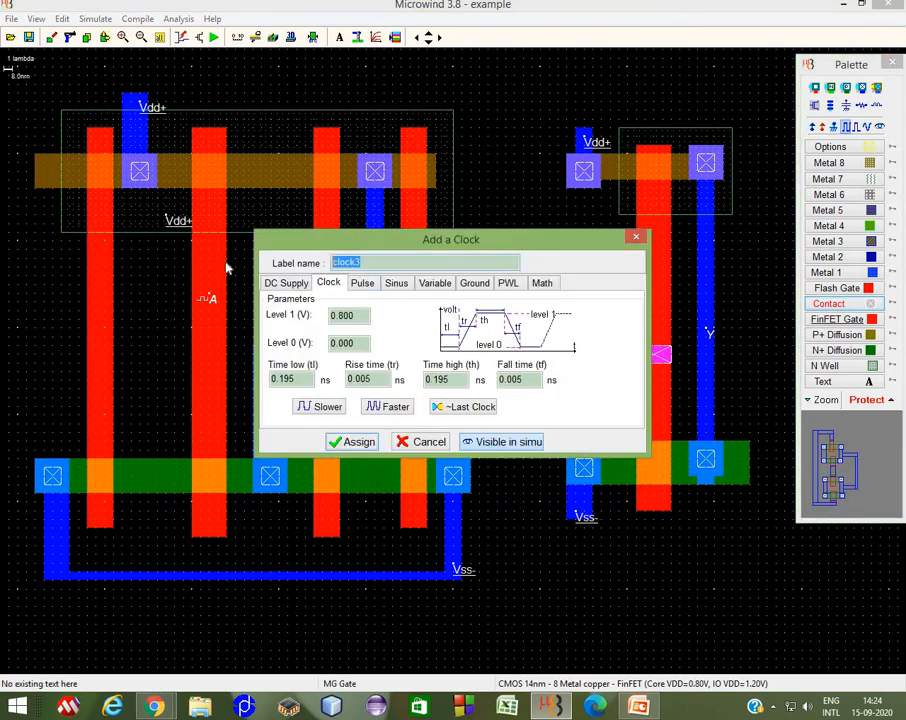
pyautogui.write('S')
pyautogui.click(376, 440)
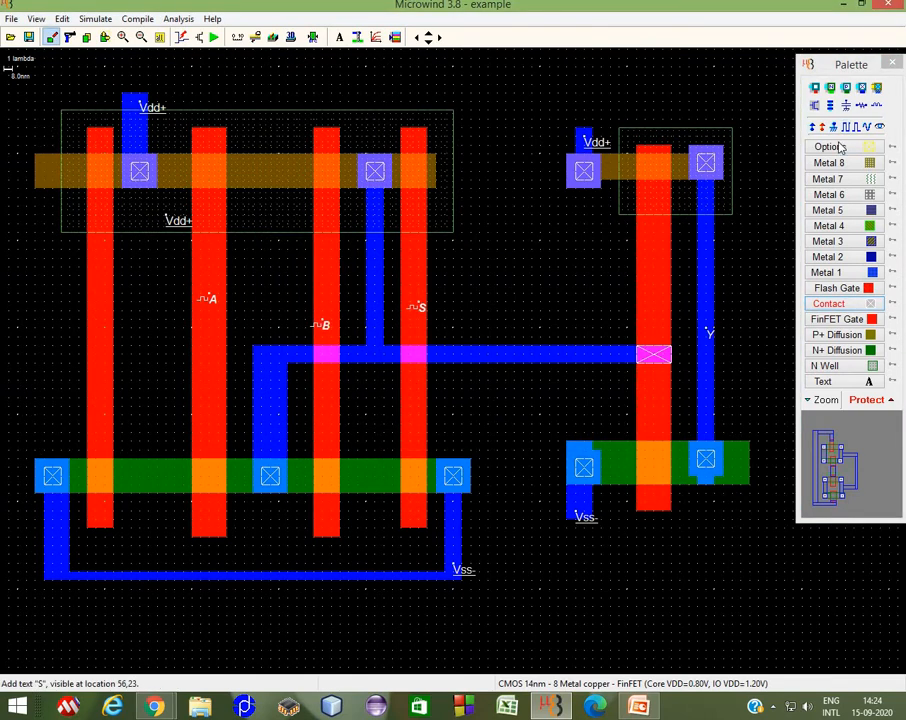
# Step: Add the inverted clock ~S of the last clock on the first gate
pyautogui.click(848, 128)
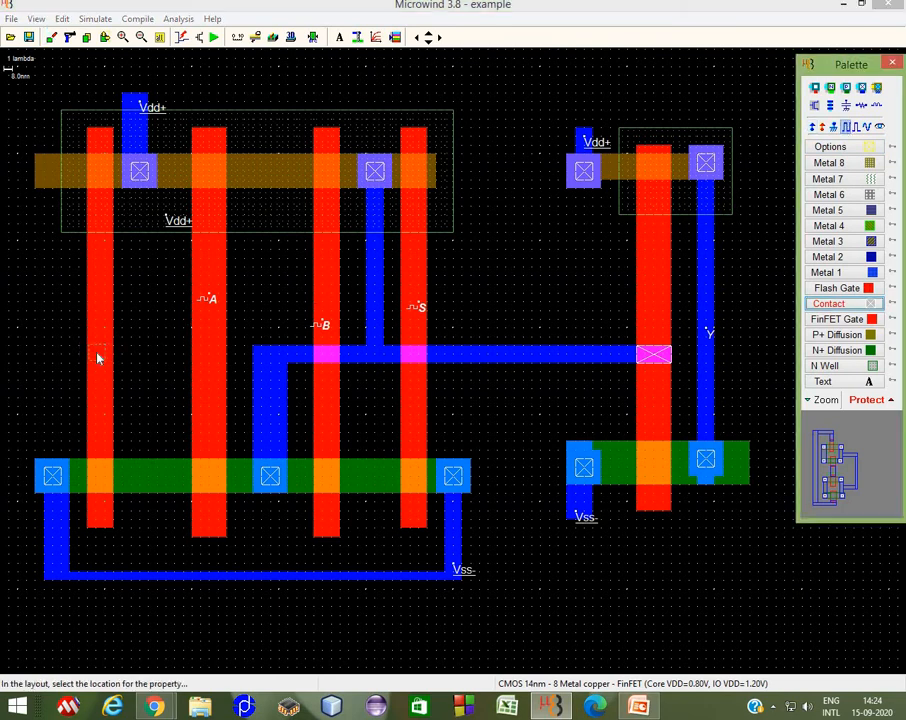
pyautogui.click(98, 358)
pyautogui.click(472, 407)
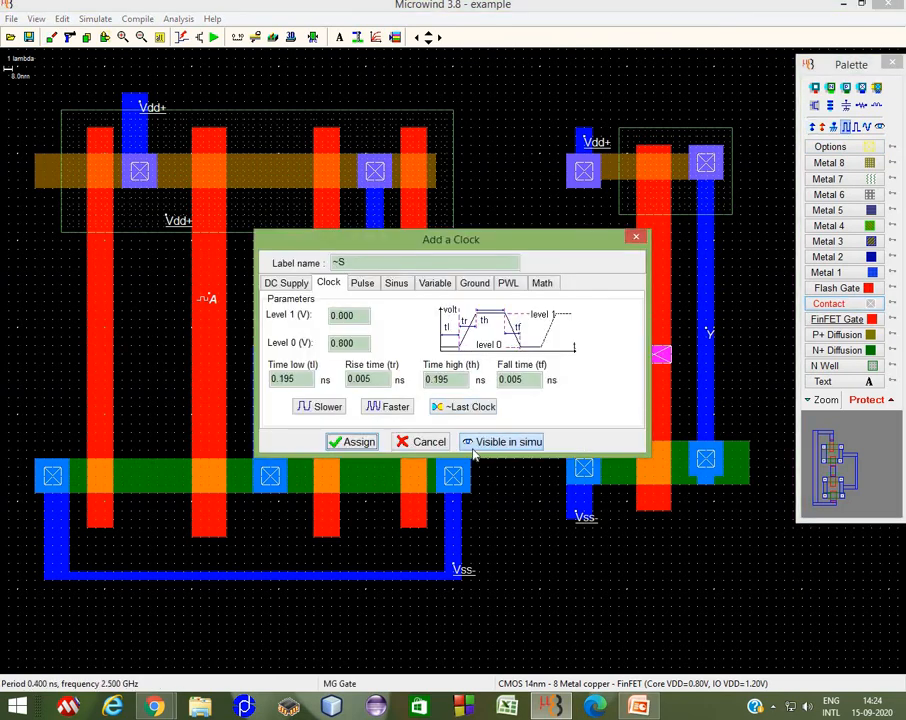
pyautogui.click(351, 442)
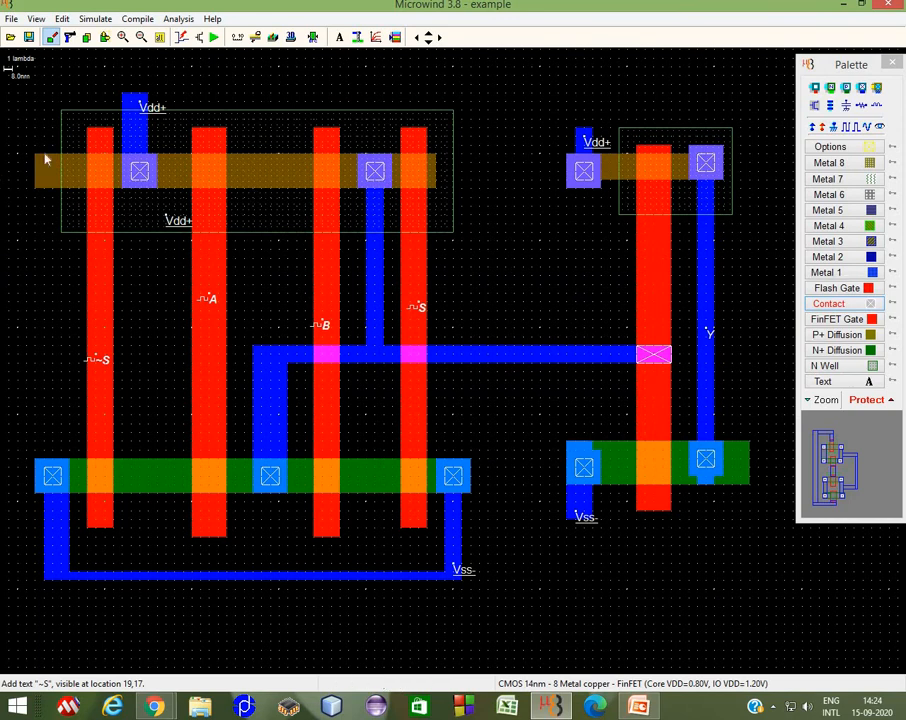
# Step: Run the analog simulation, accepting the width warning and polarizing the N well to VDD, and close the waveforms
pyautogui.click(214, 38)
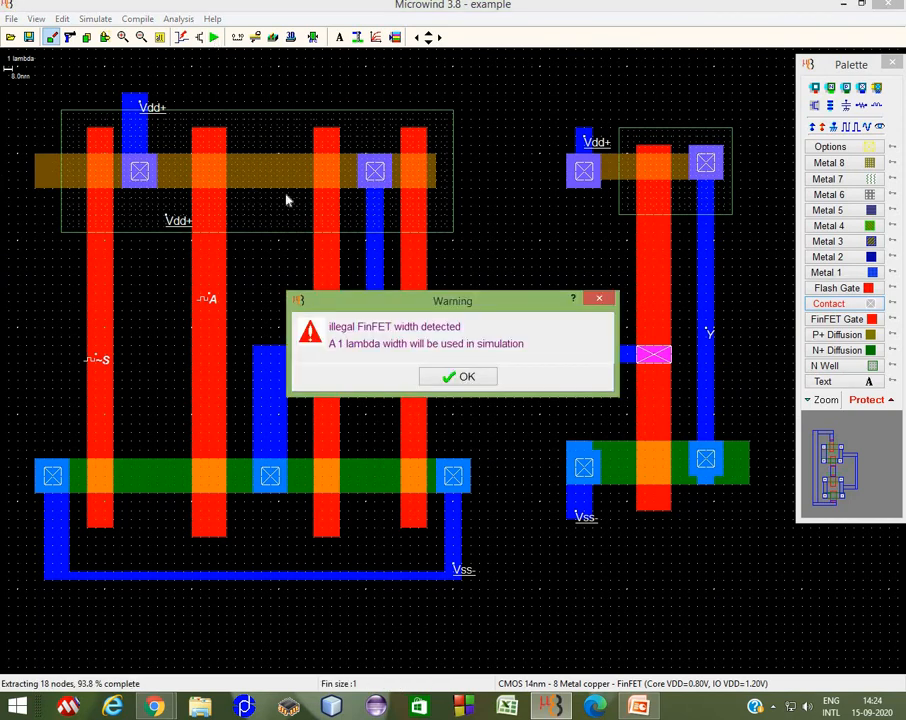
pyautogui.click(446, 377)
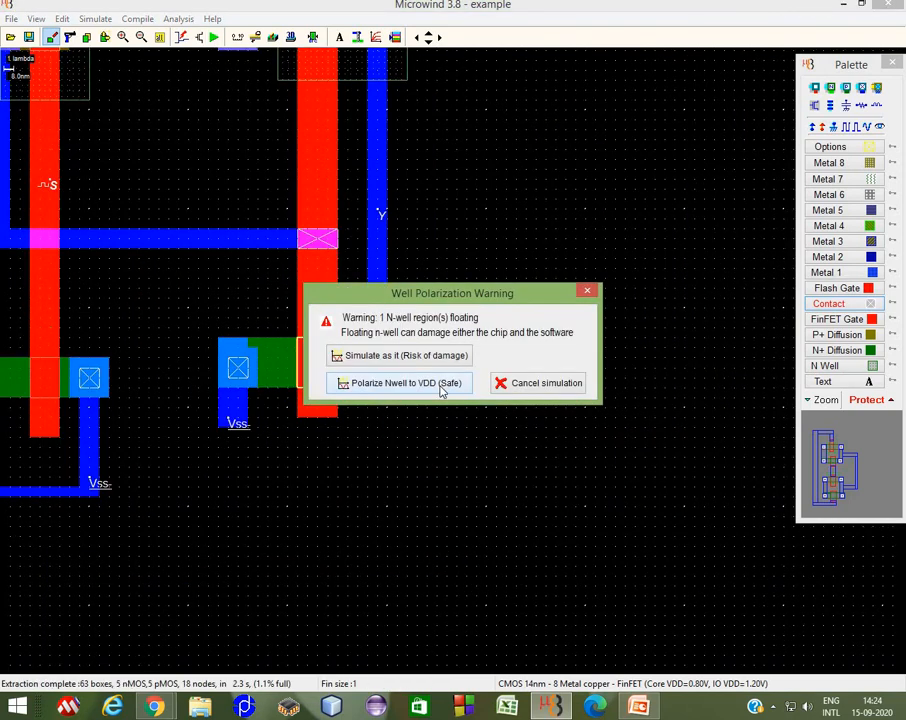
pyautogui.click(437, 383)
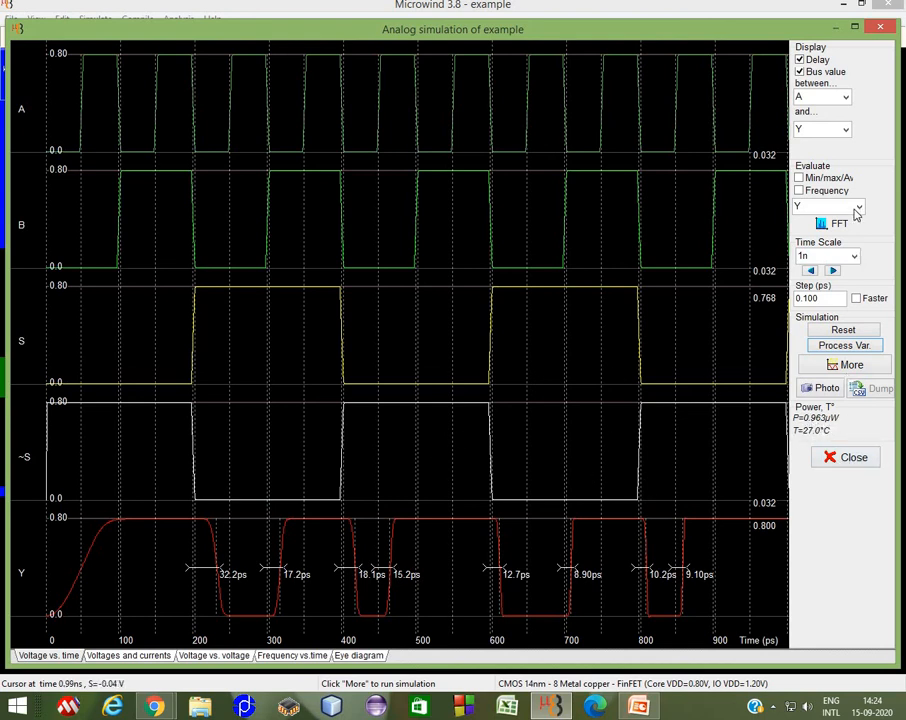
pyautogui.click(882, 29)
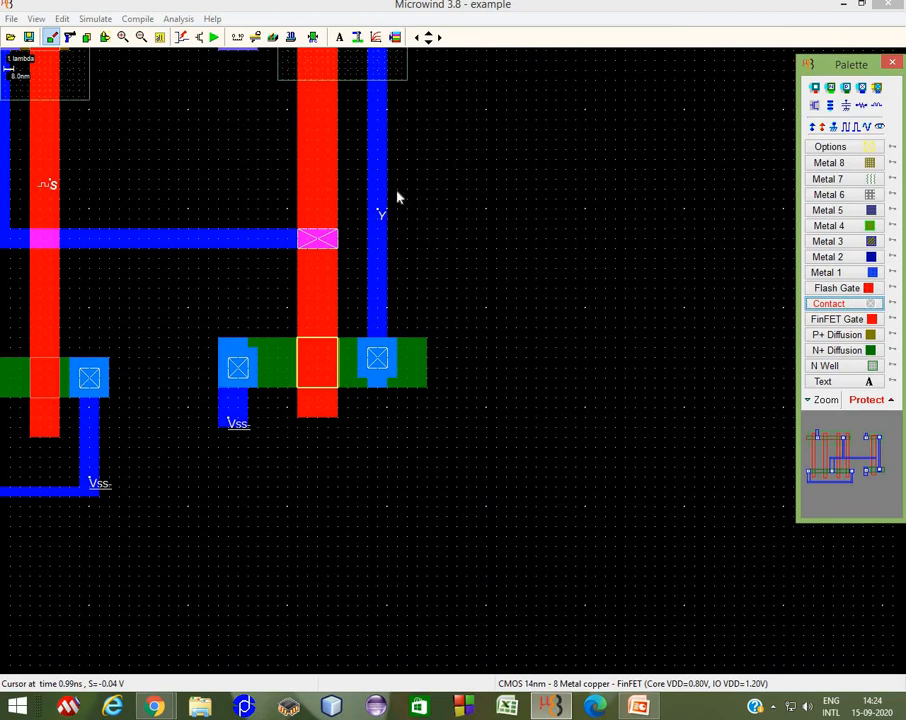